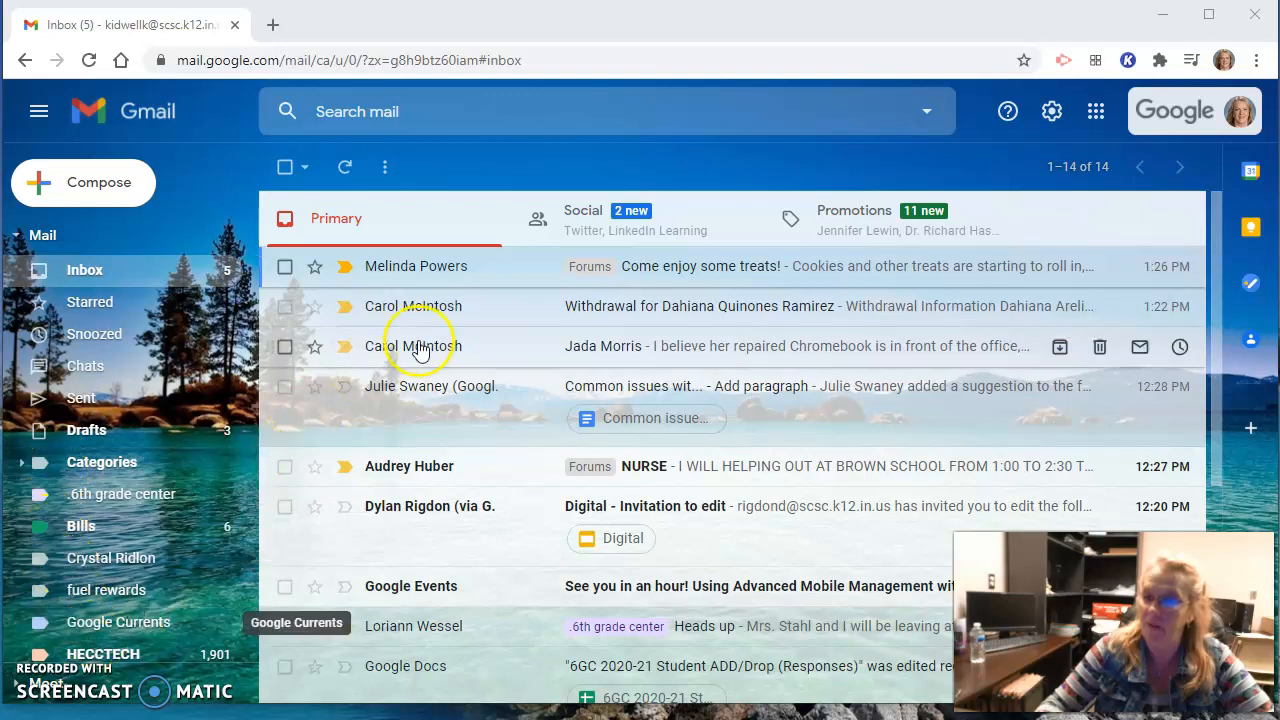
# Open the student withdrawal email and start a filter for messages from its sender, continuing to the filter actions
pyautogui.click(688, 313)
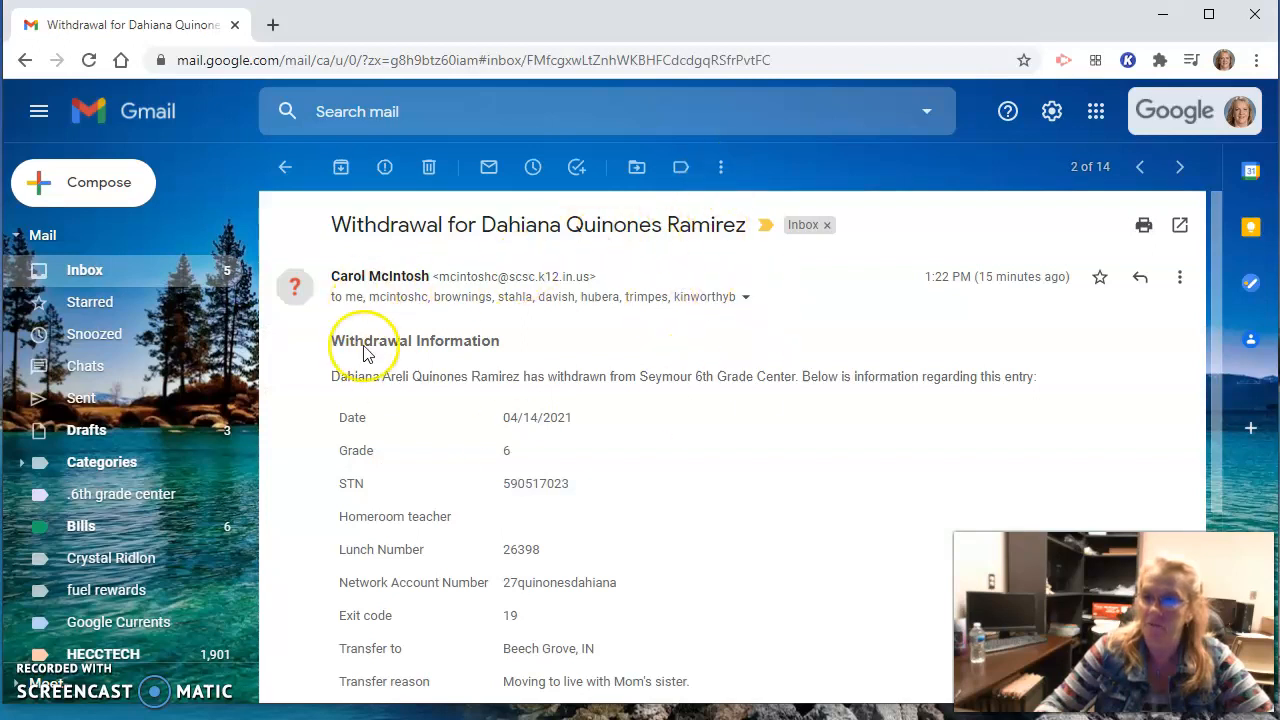
pyautogui.click(721, 170)
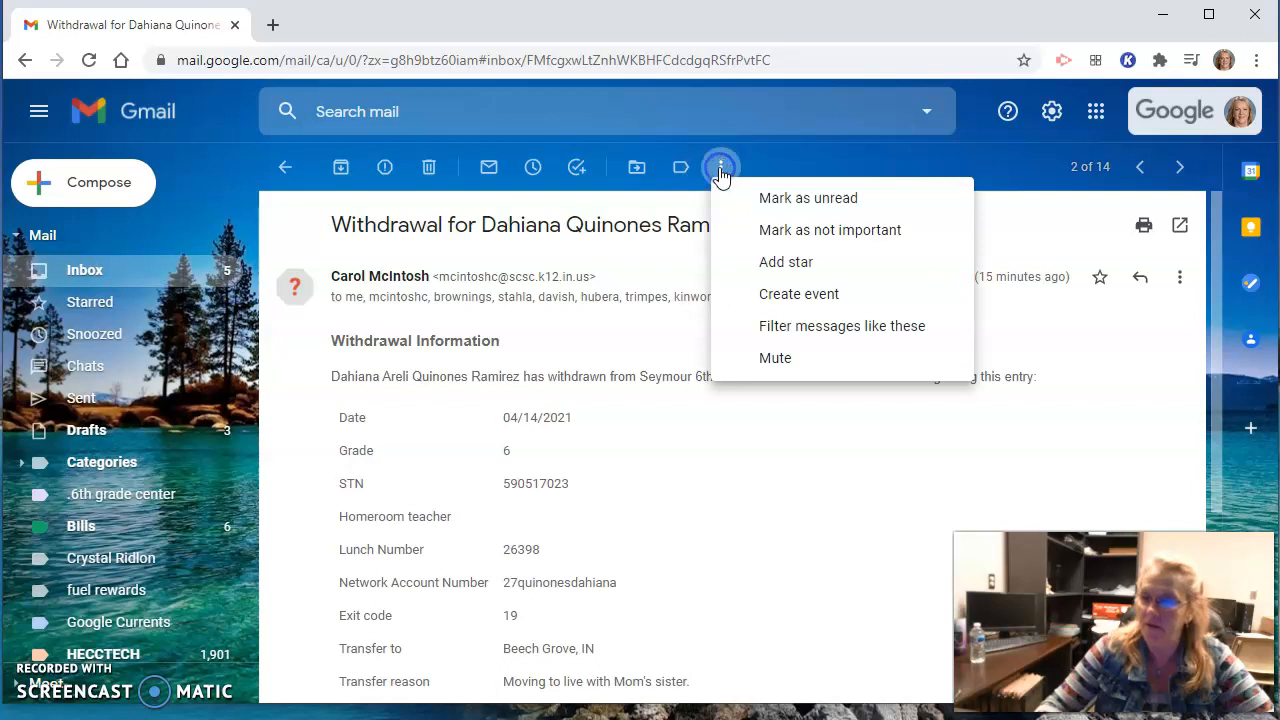
pyautogui.click(846, 328)
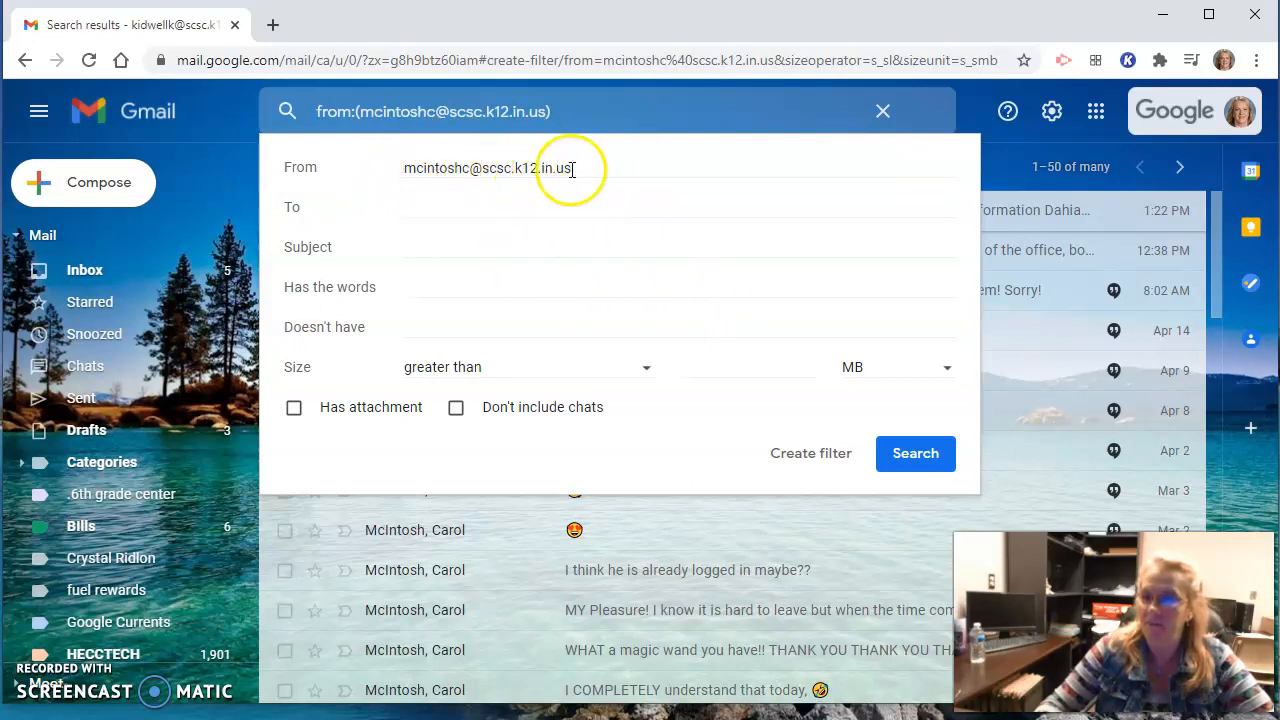
pyautogui.click(797, 463)
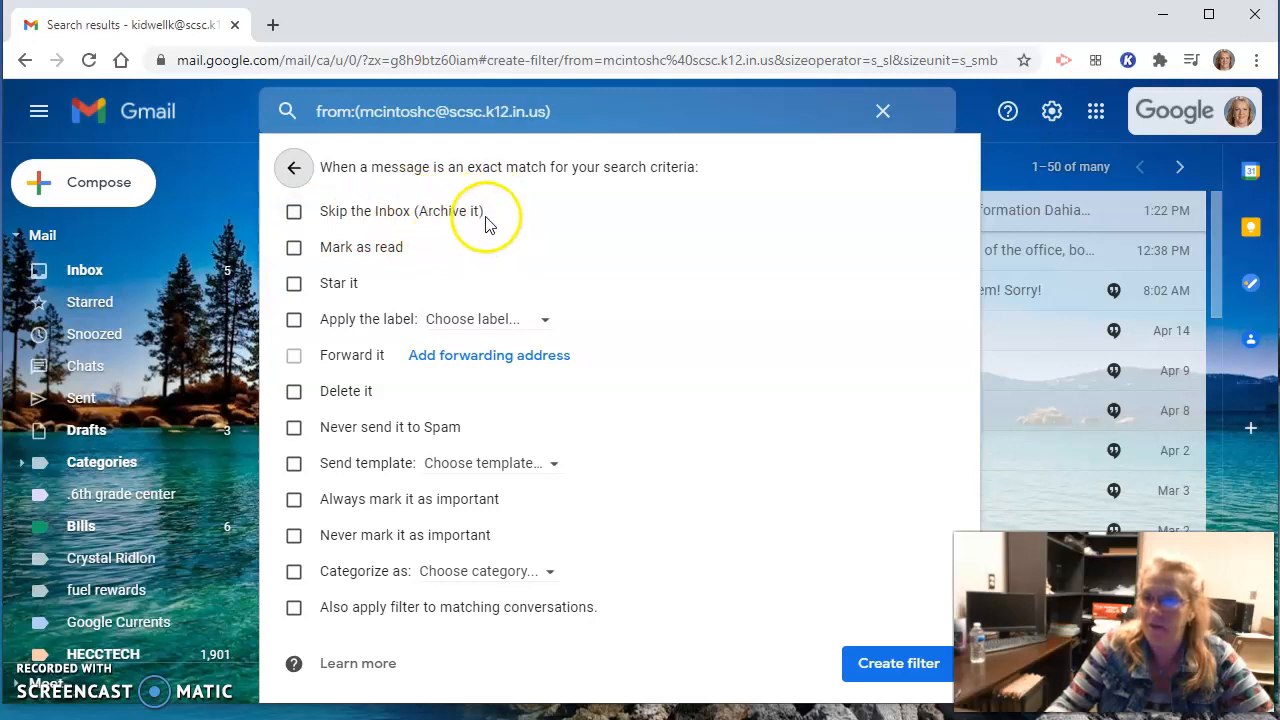
# Create the filter with Skip the Inbox, Always mark it as important, and a new label named "*Waiting for a Repsonse"
pyautogui.click(294, 211)
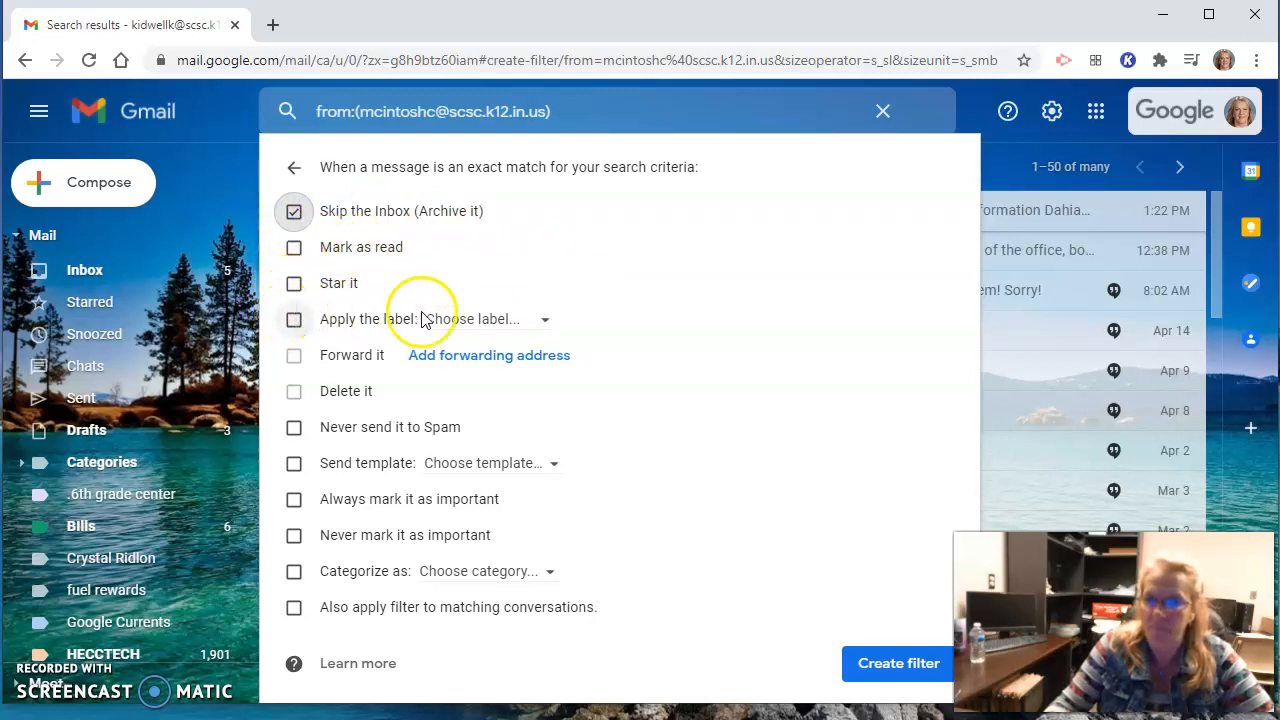
pyautogui.click(547, 326)
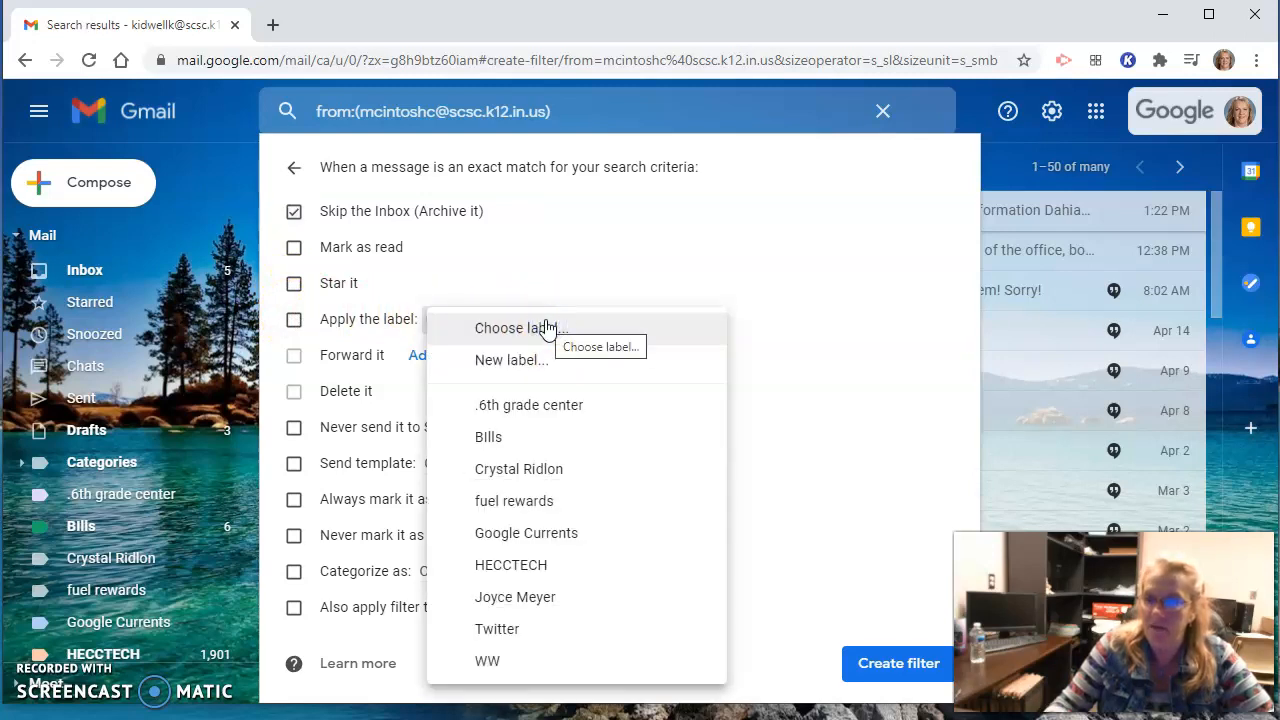
pyautogui.click(529, 361)
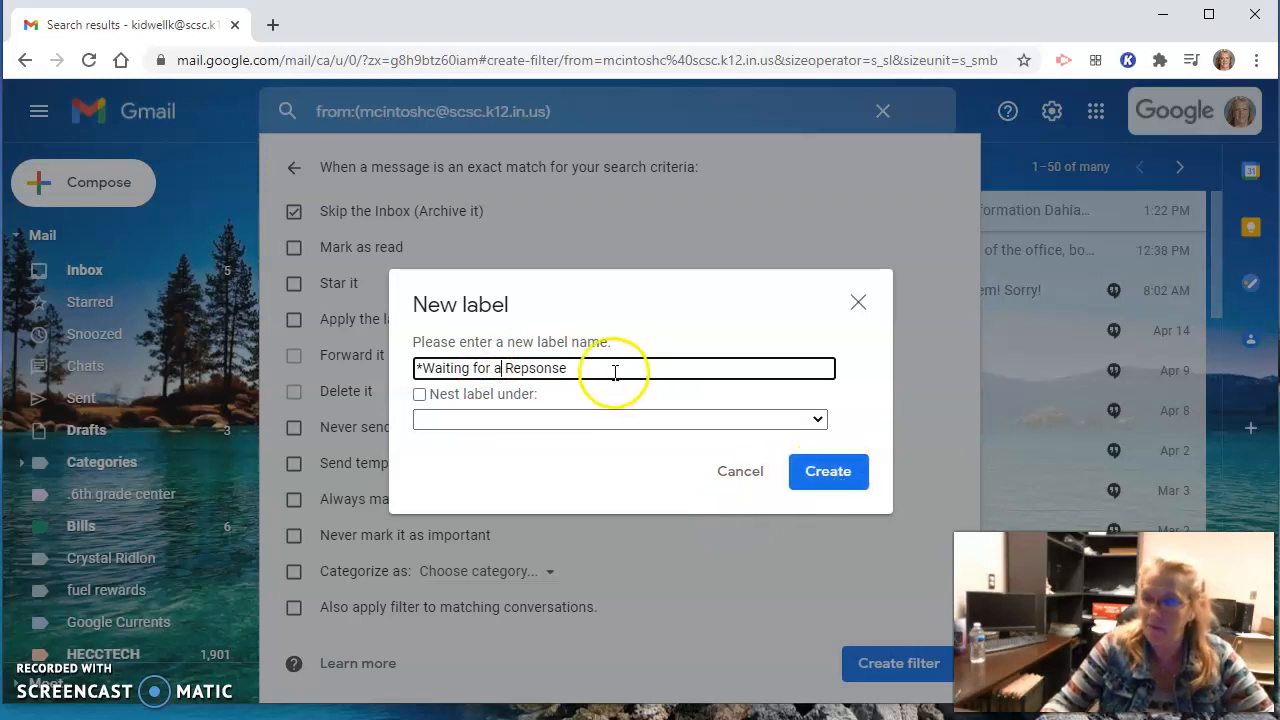
pyautogui.click(822, 474)
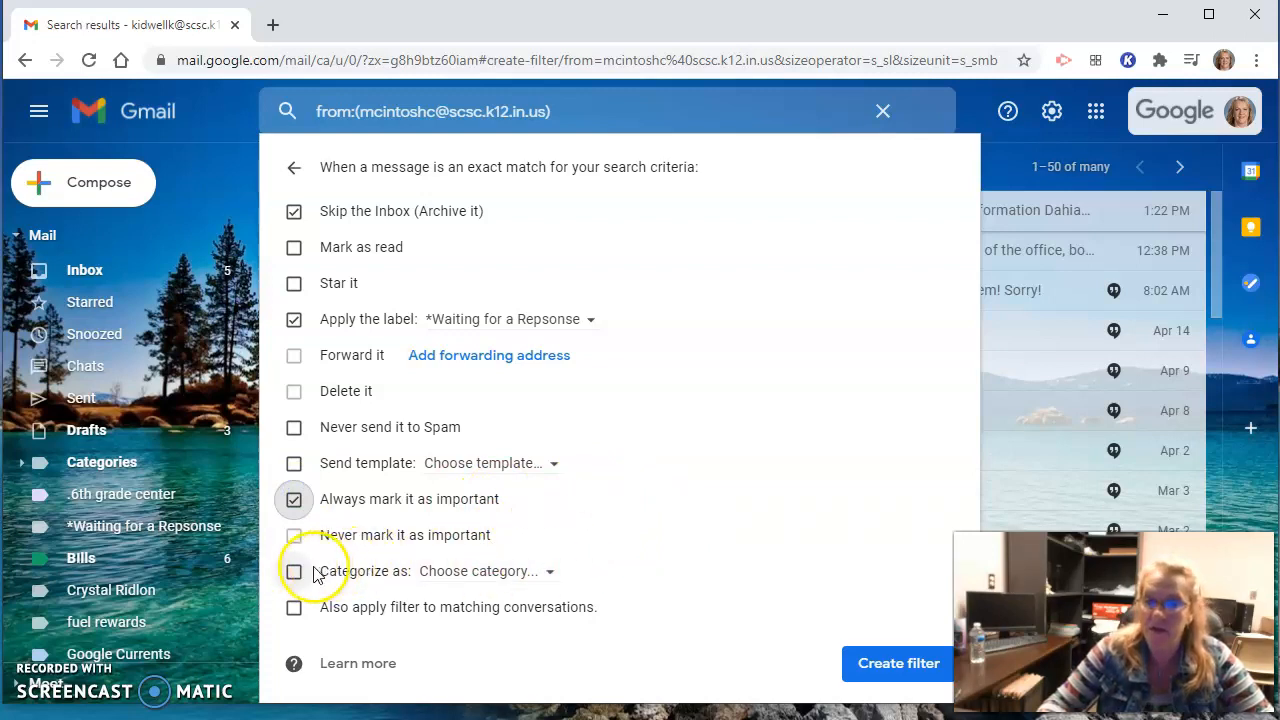
pyautogui.click(556, 578)
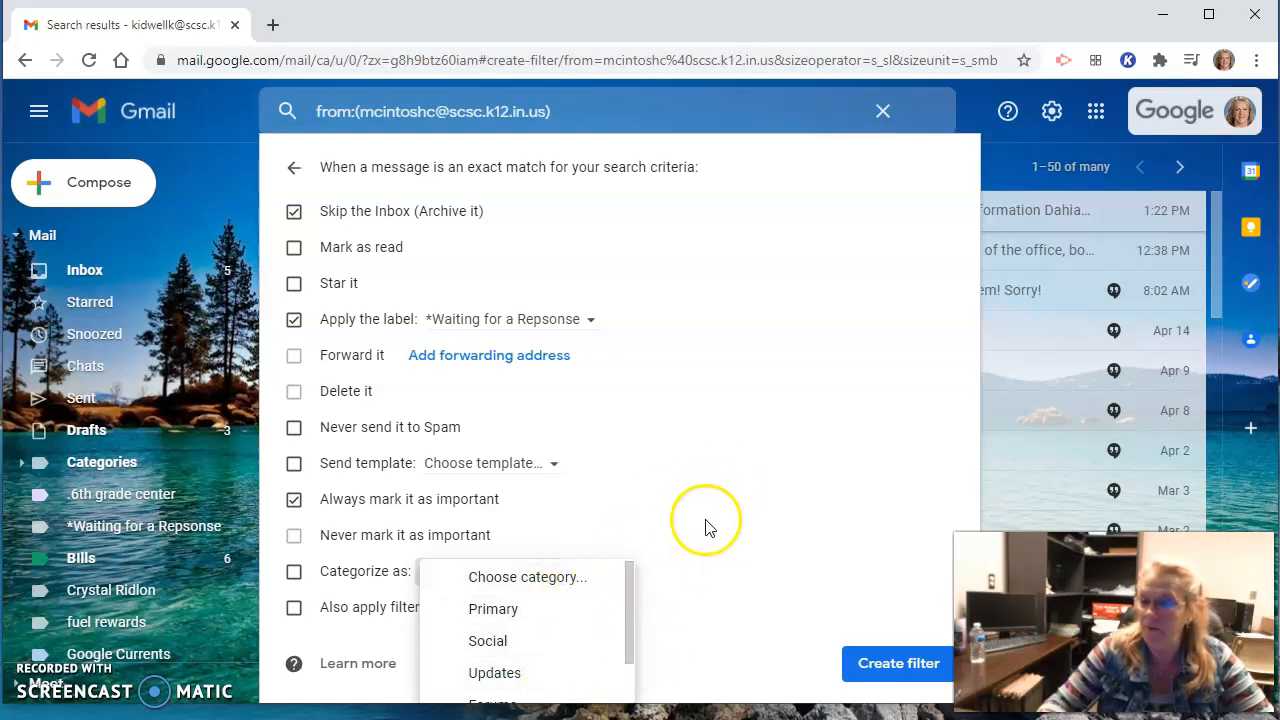
pyautogui.click(697, 487)
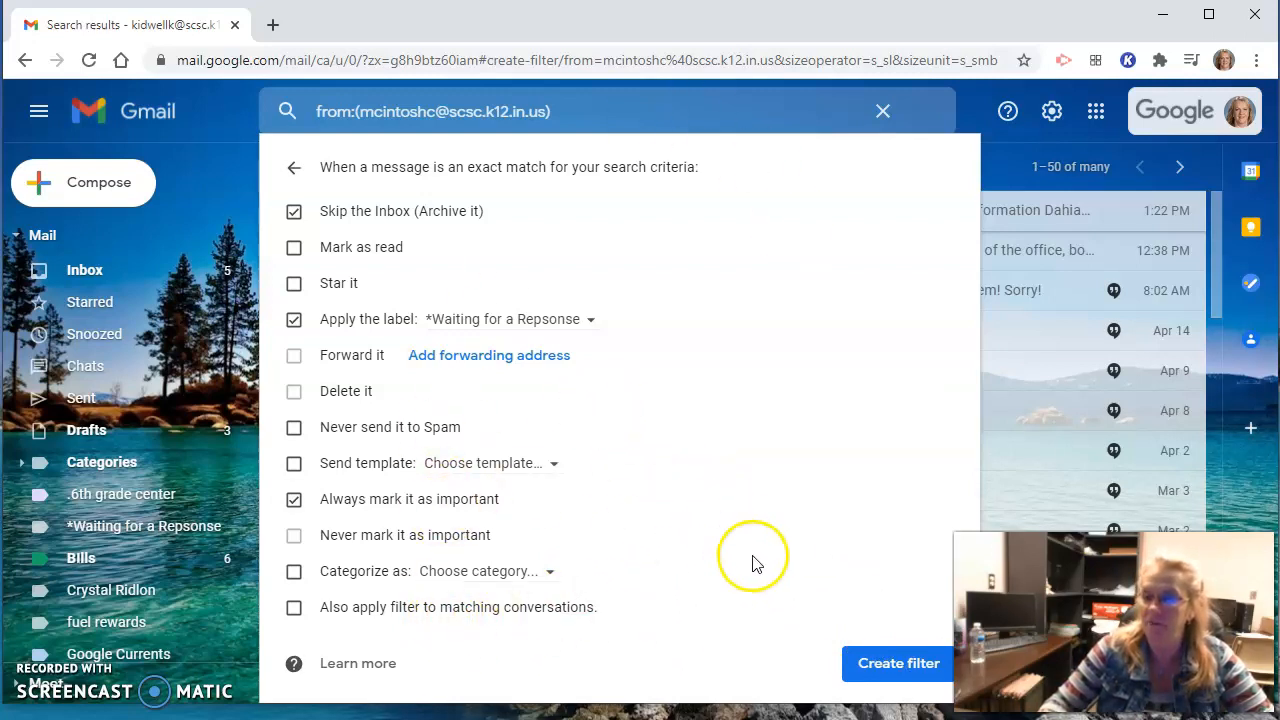
pyautogui.click(898, 665)
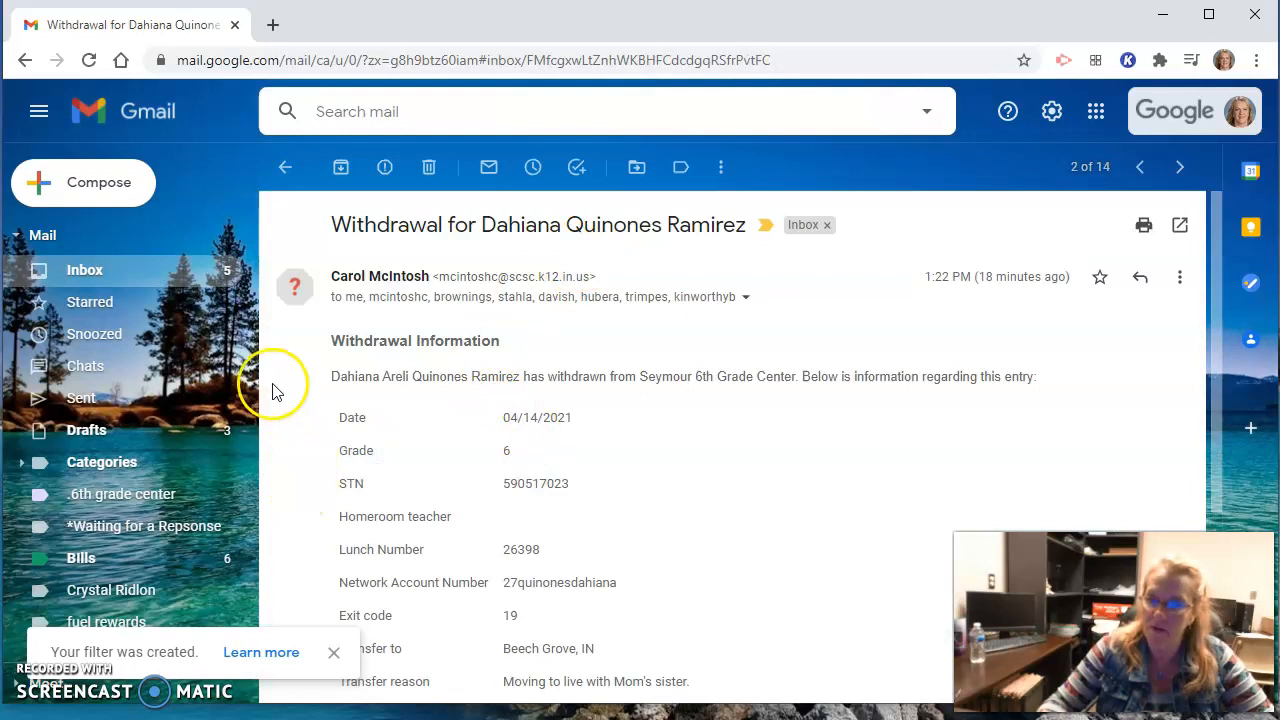
# Change the color of the "*Waiting for a Repsonse" label to light red
pyautogui.scroll(-2, 190, 440)
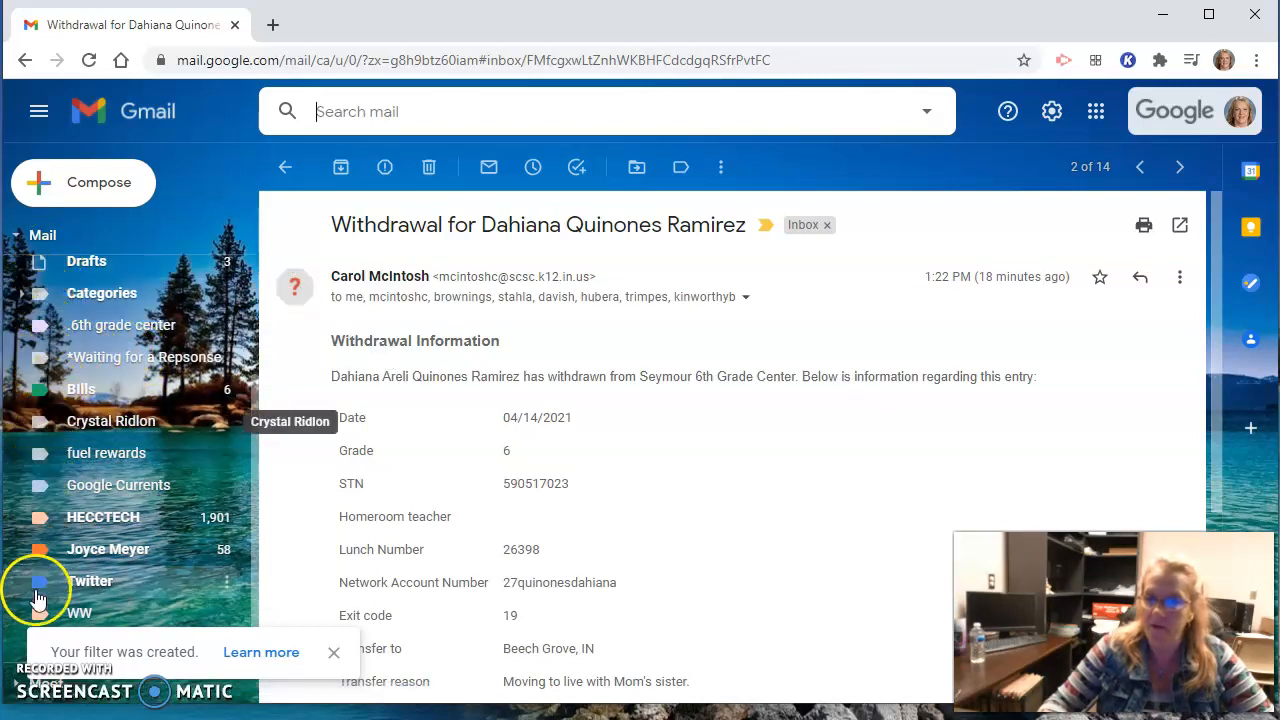
pyautogui.rightClick(155, 359)
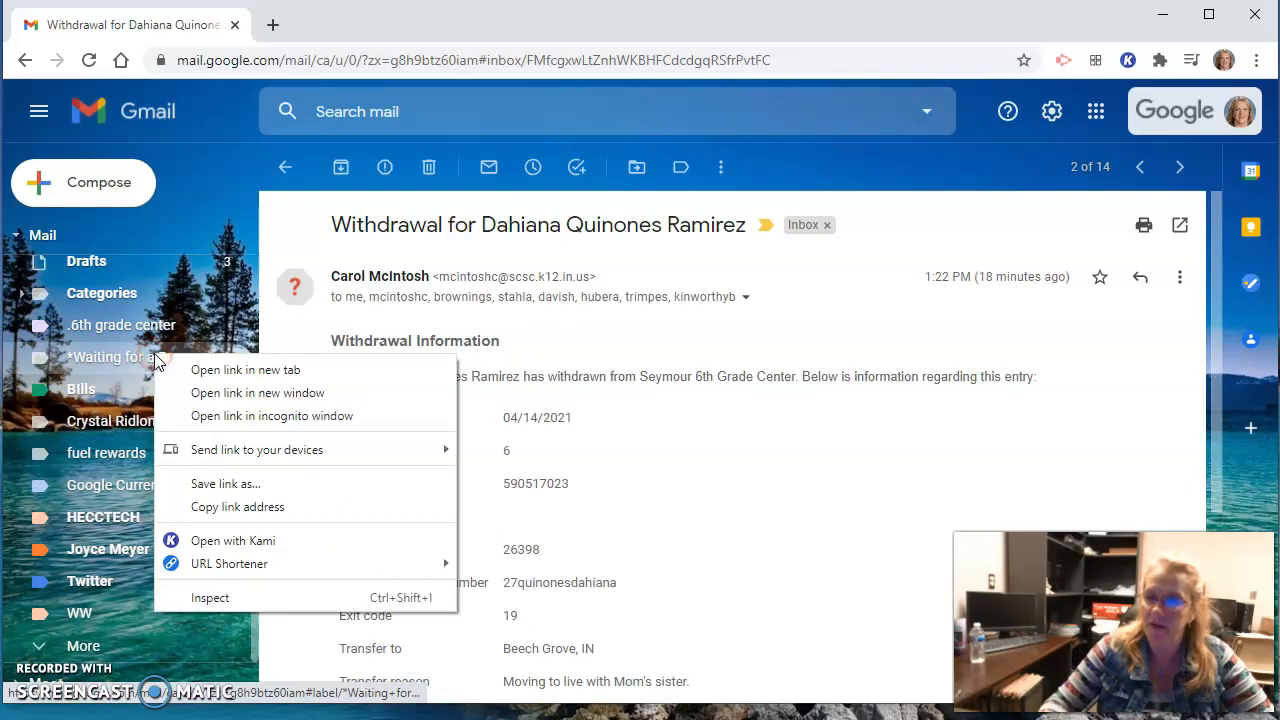
pyautogui.click(200, 294)
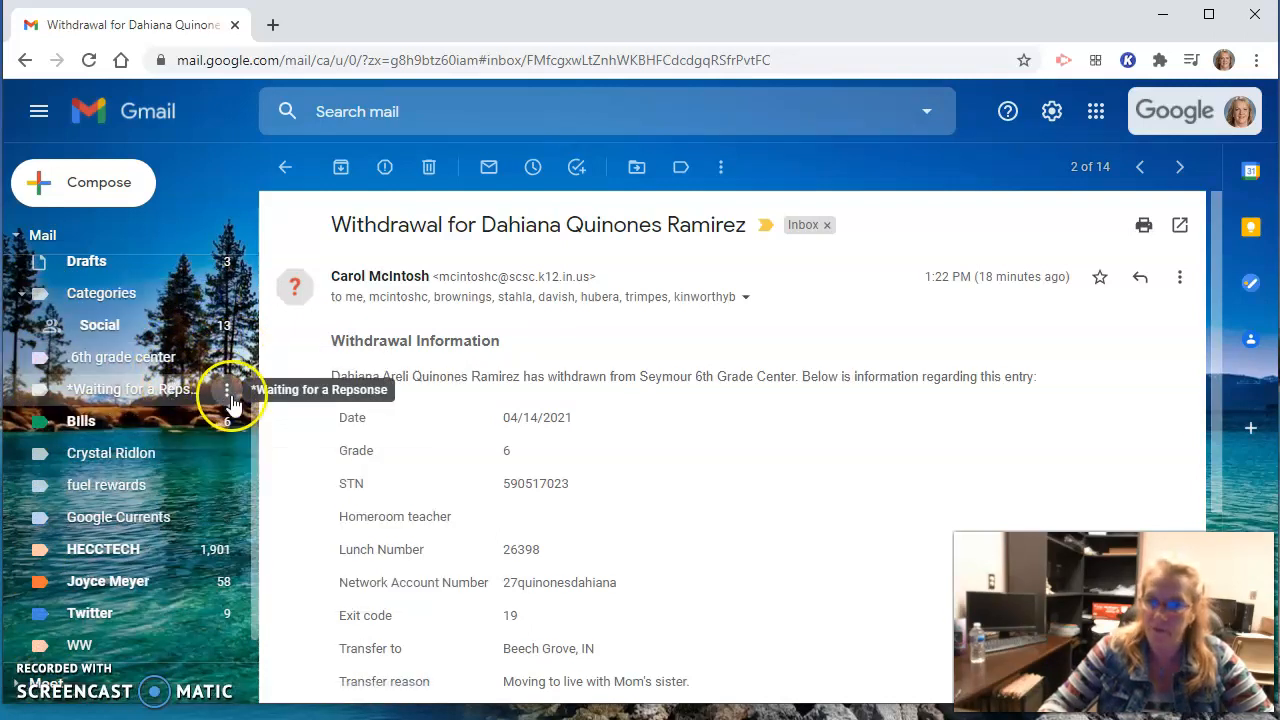
pyautogui.click(226, 390)
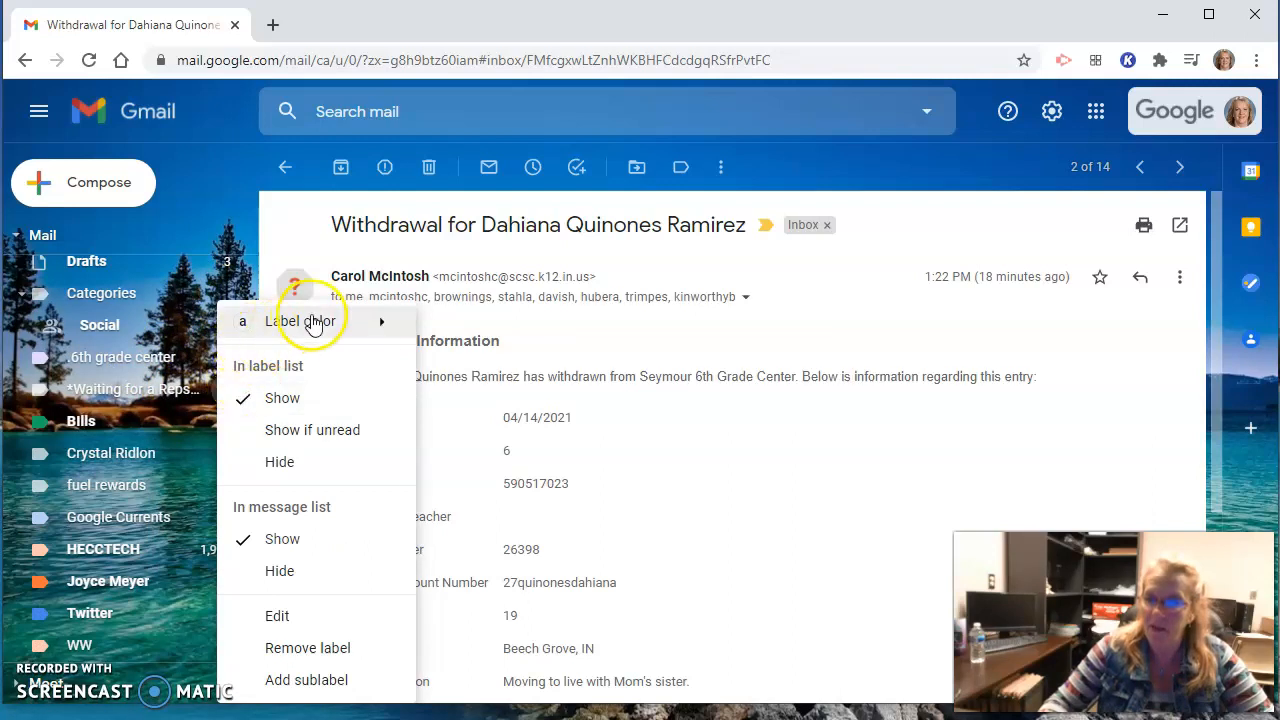
pyautogui.moveTo(323, 325)
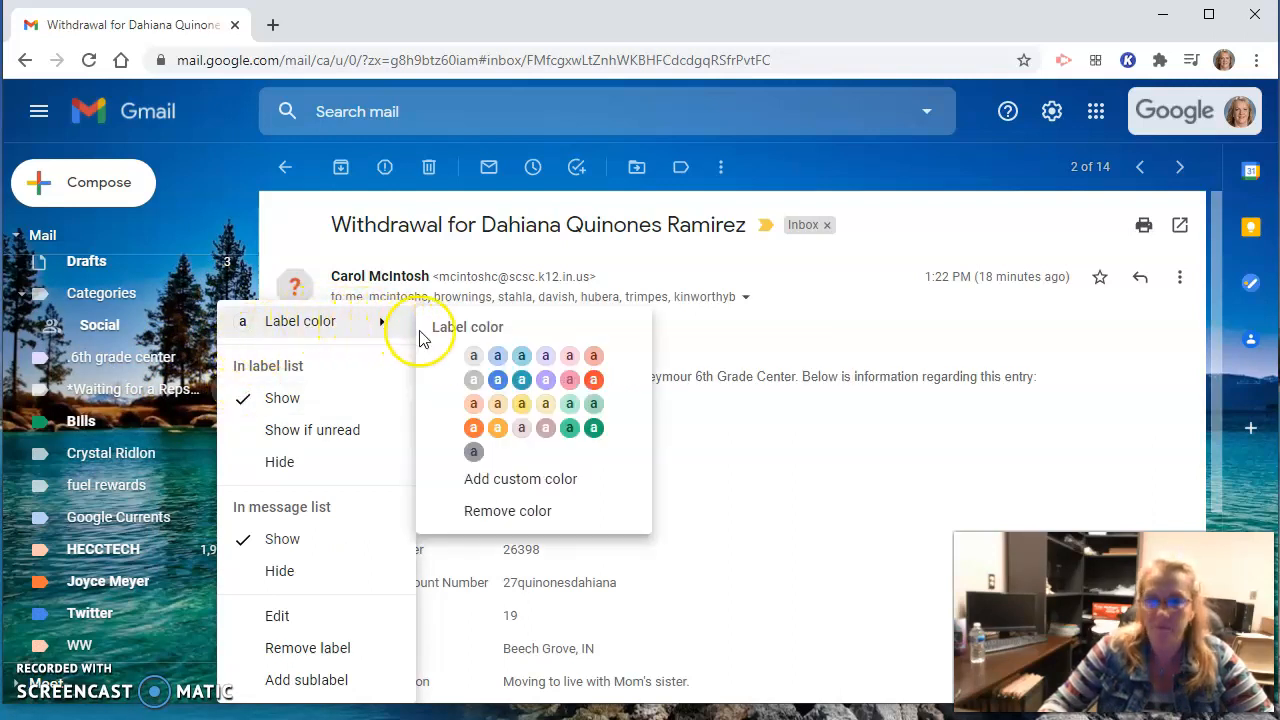
pyautogui.click(594, 358)
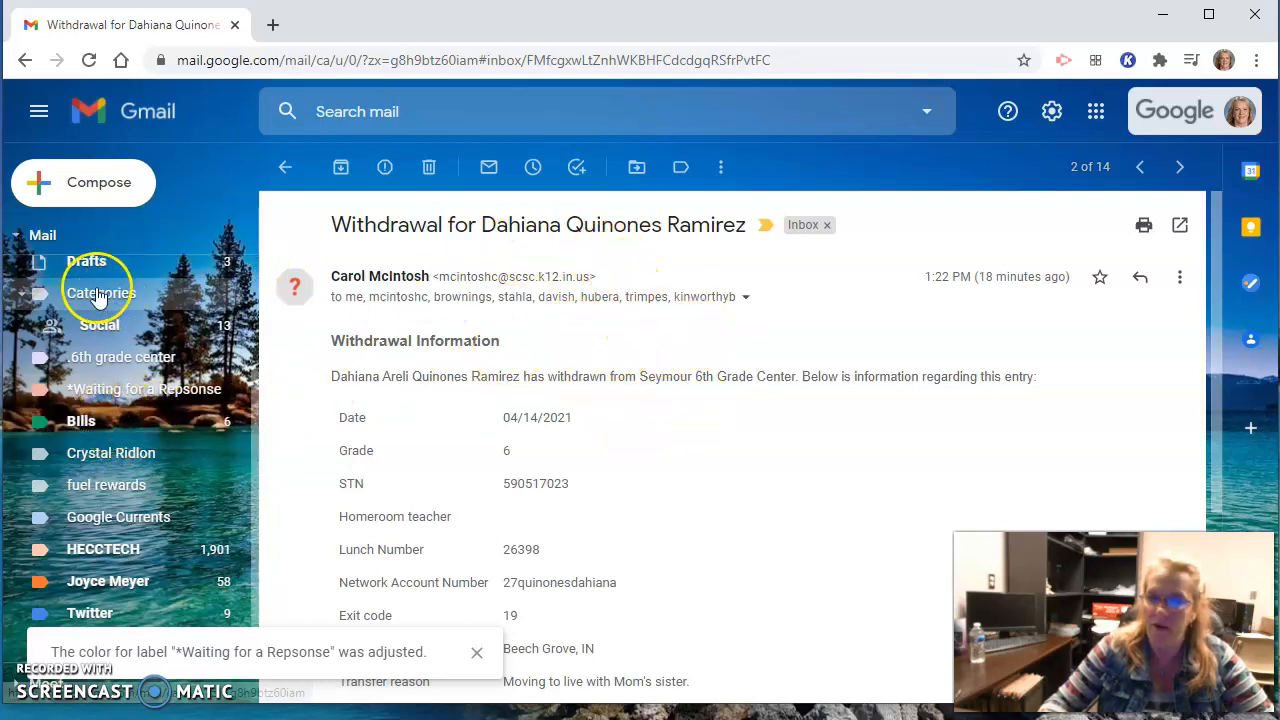
# Return to the inbox and start a filter from the search options for a colleague's email address, continuing to the filter actions
pyautogui.scroll(3, 110, 305)
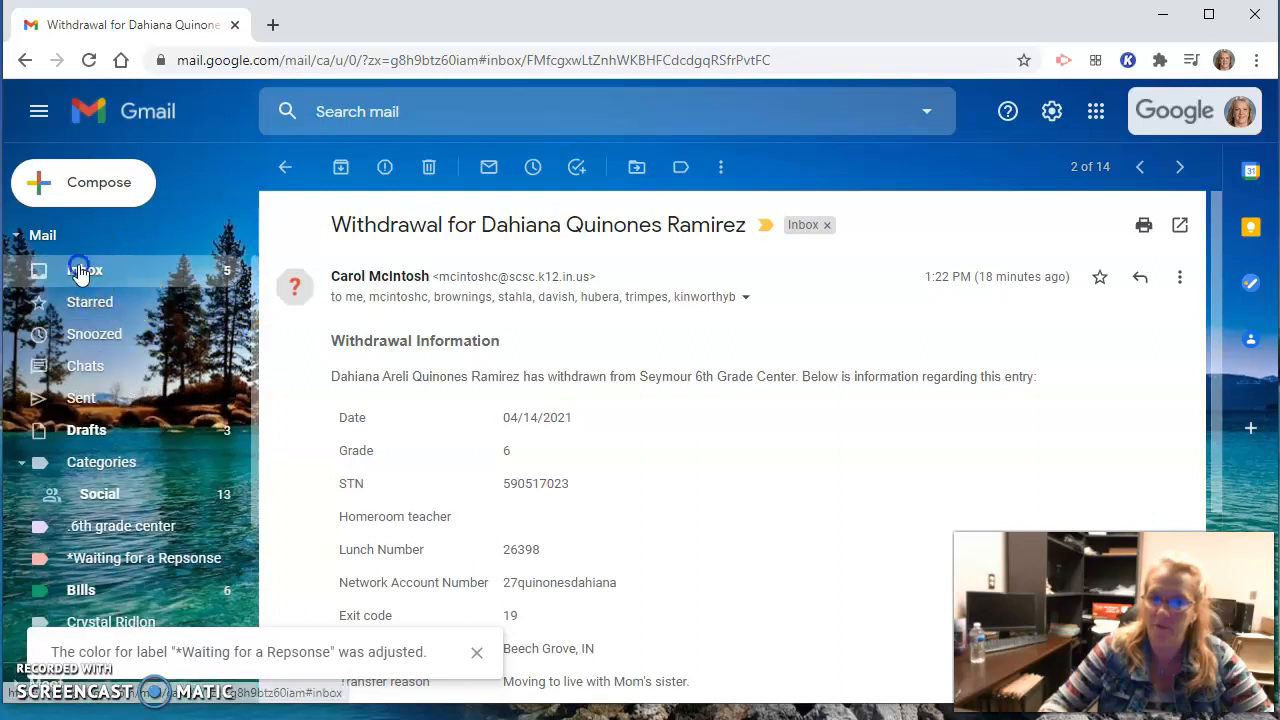
pyautogui.click(80, 272)
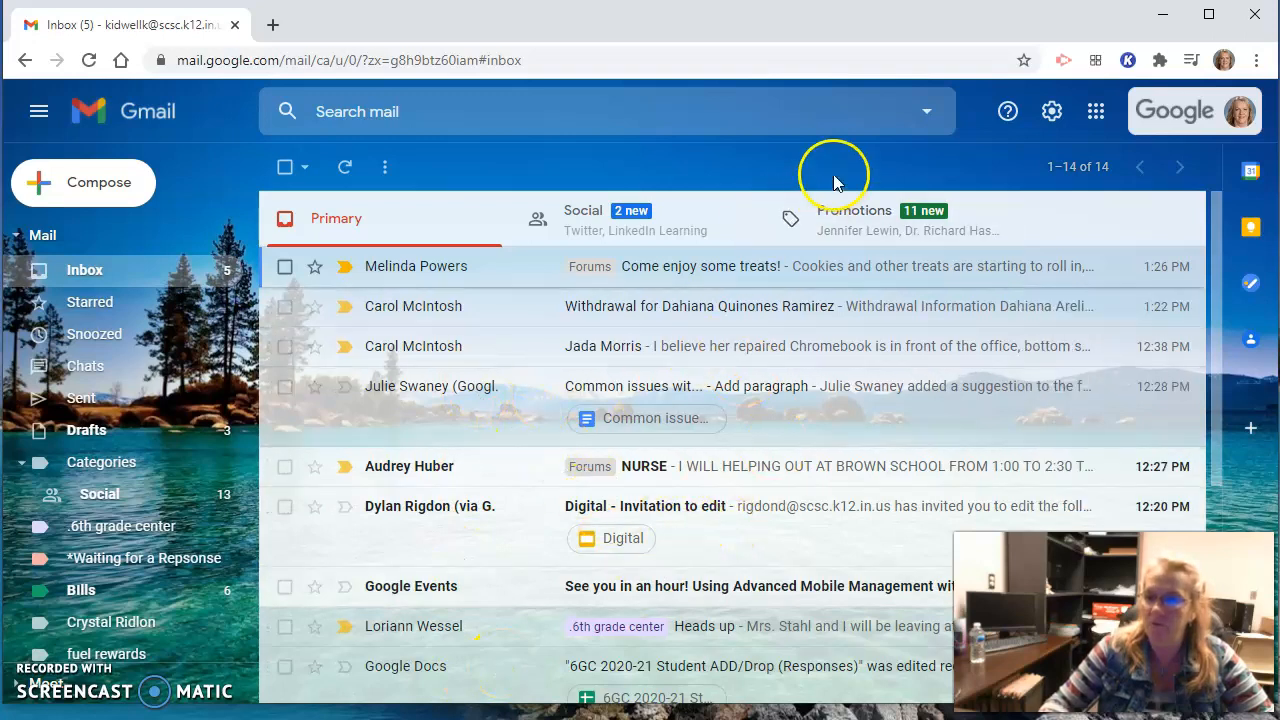
pyautogui.click(928, 115)
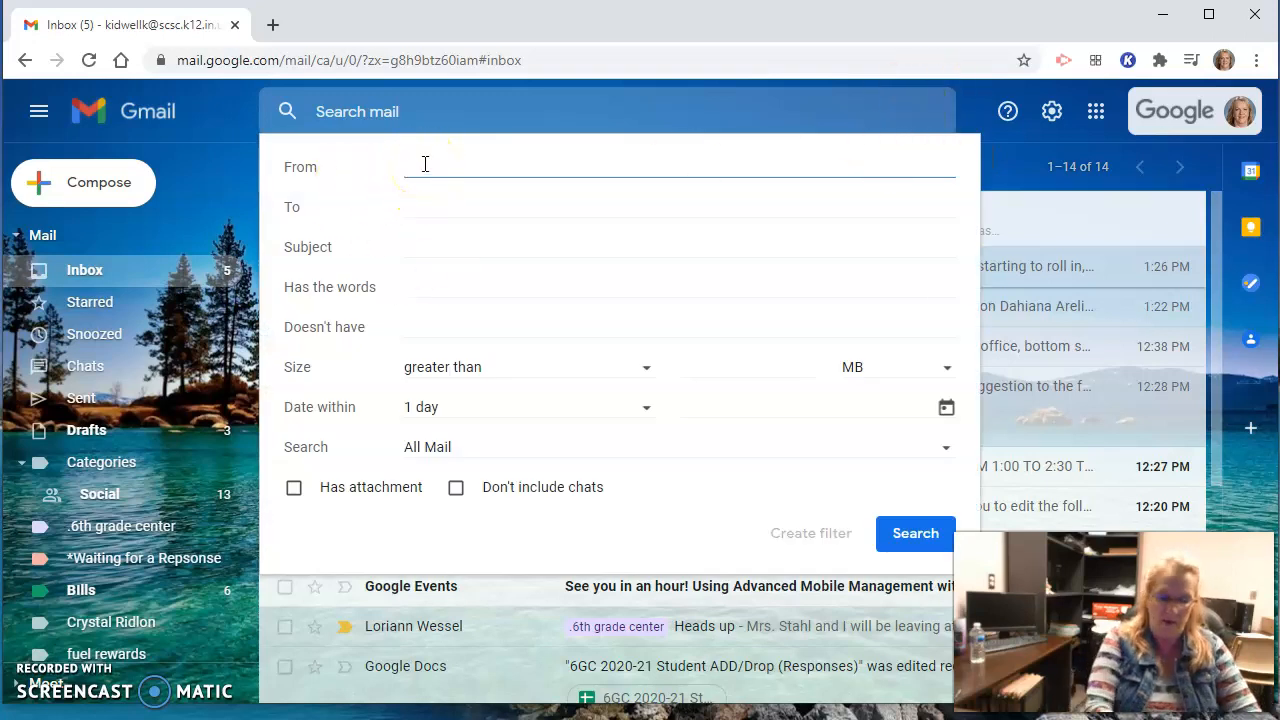
pyautogui.write('rob')
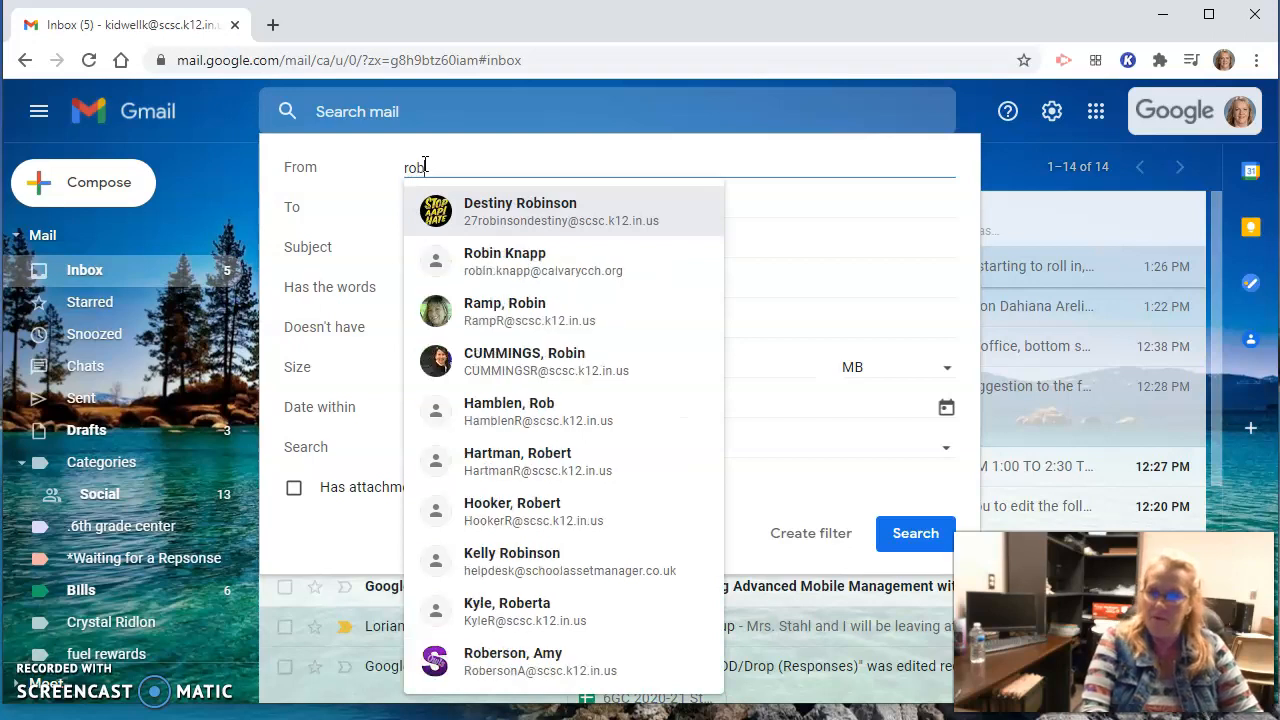
pyautogui.press('BackSpace')
pyautogui.write('d')
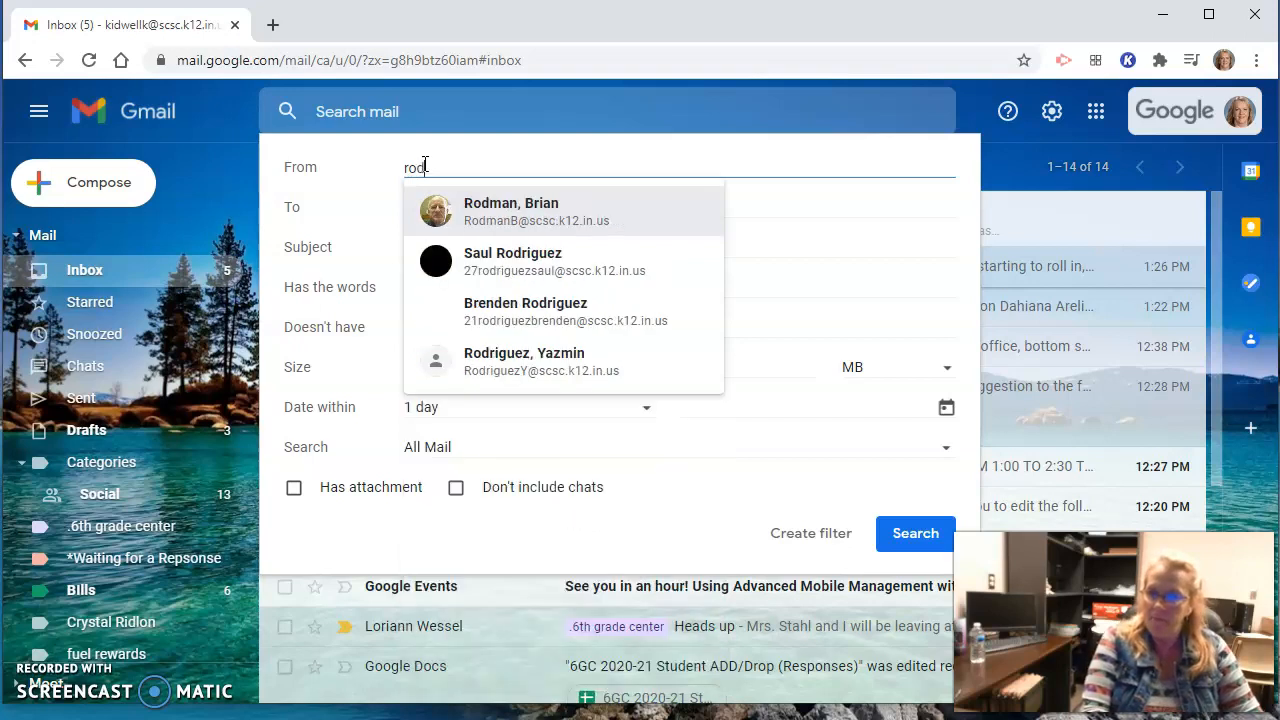
pyautogui.click(501, 210)
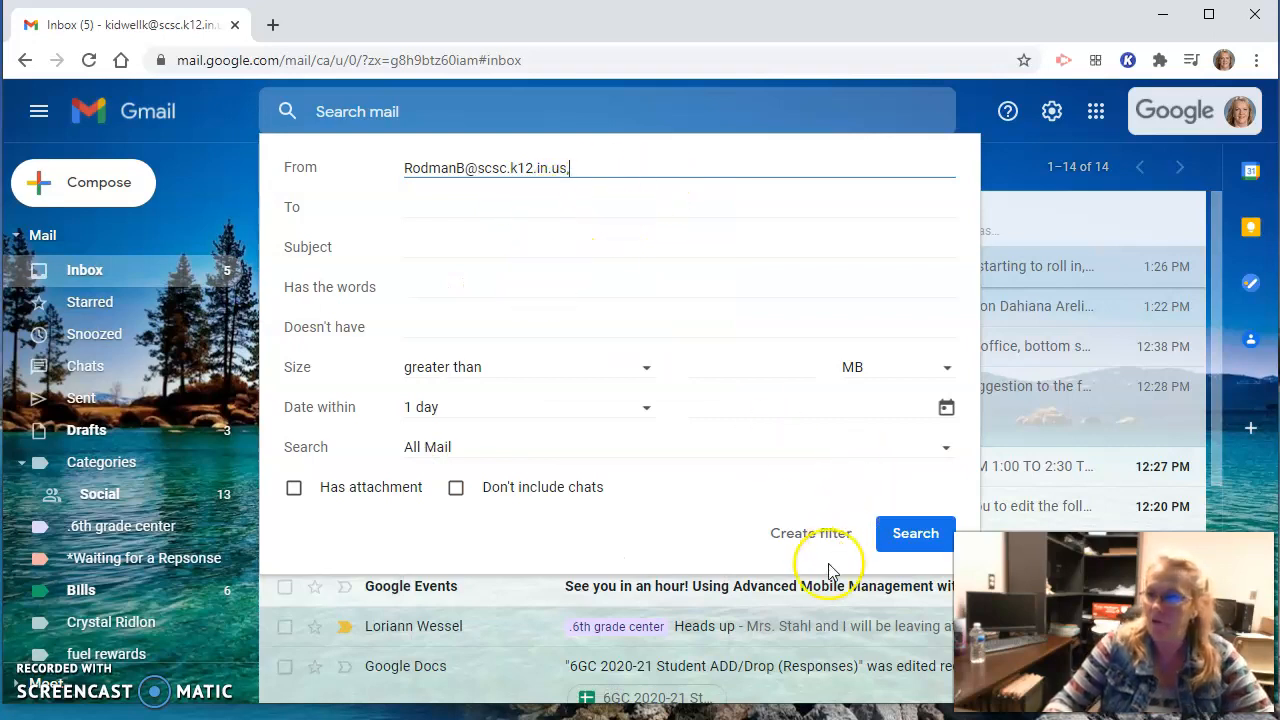
pyautogui.click(811, 535)
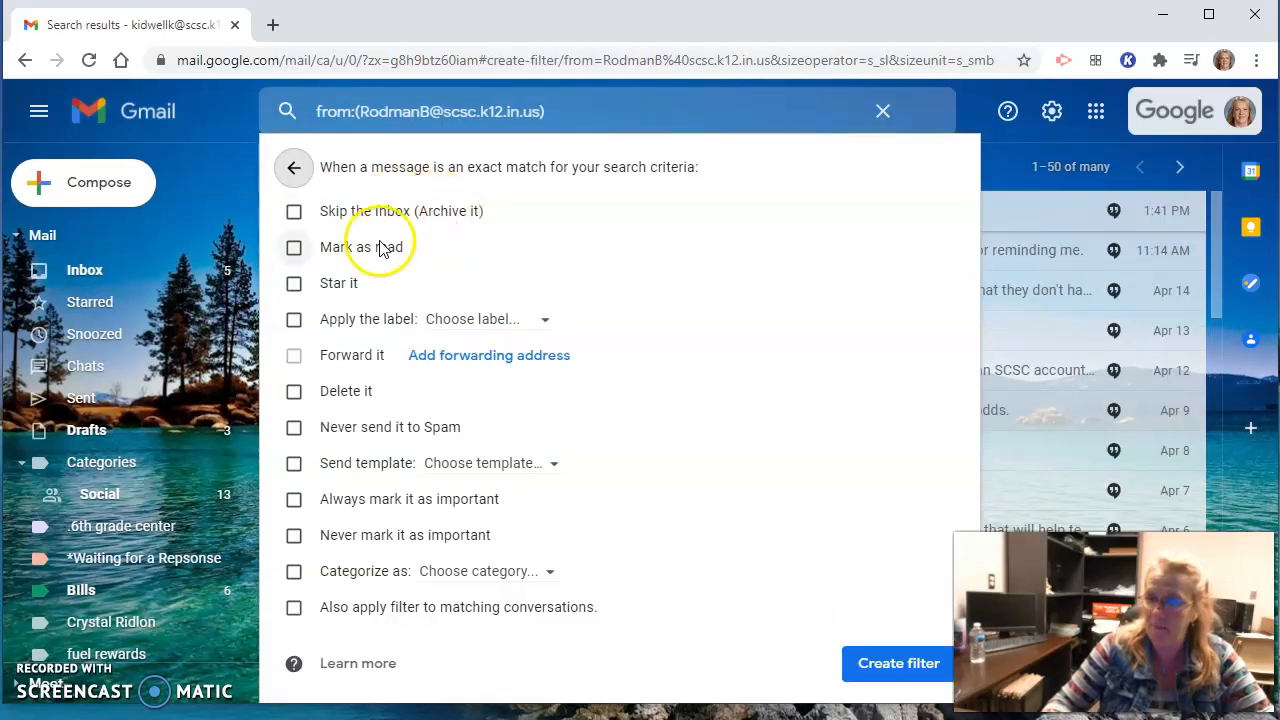
# Create the filter so that it applies a new label named "Urgent" and never sends matching messages to Spam
pyautogui.click(293, 318)
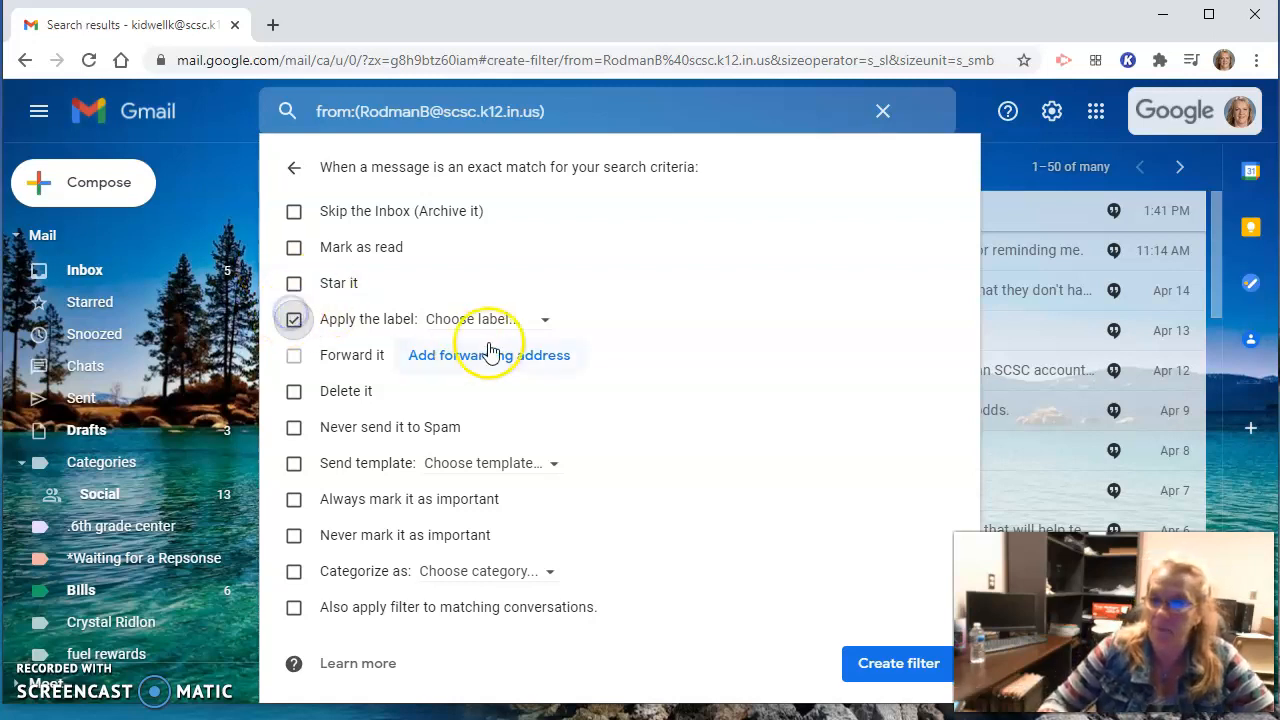
pyautogui.click(548, 321)
pyautogui.click(510, 357)
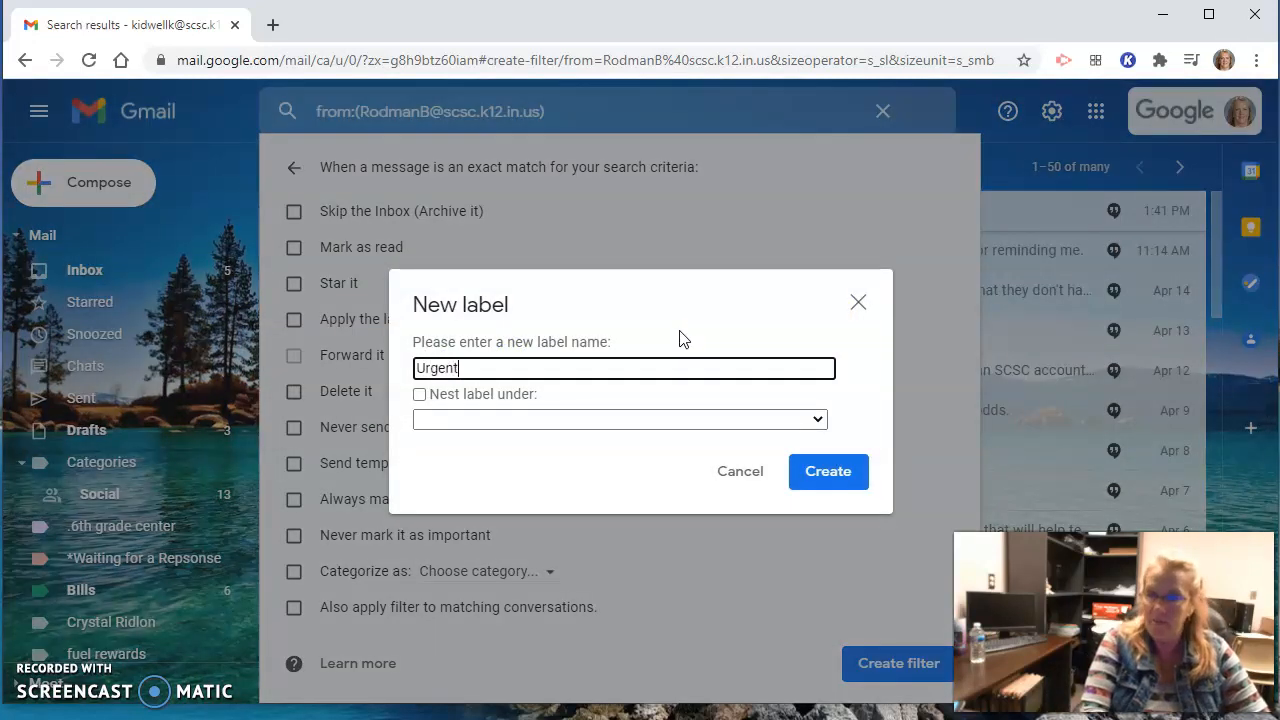
pyautogui.click(833, 476)
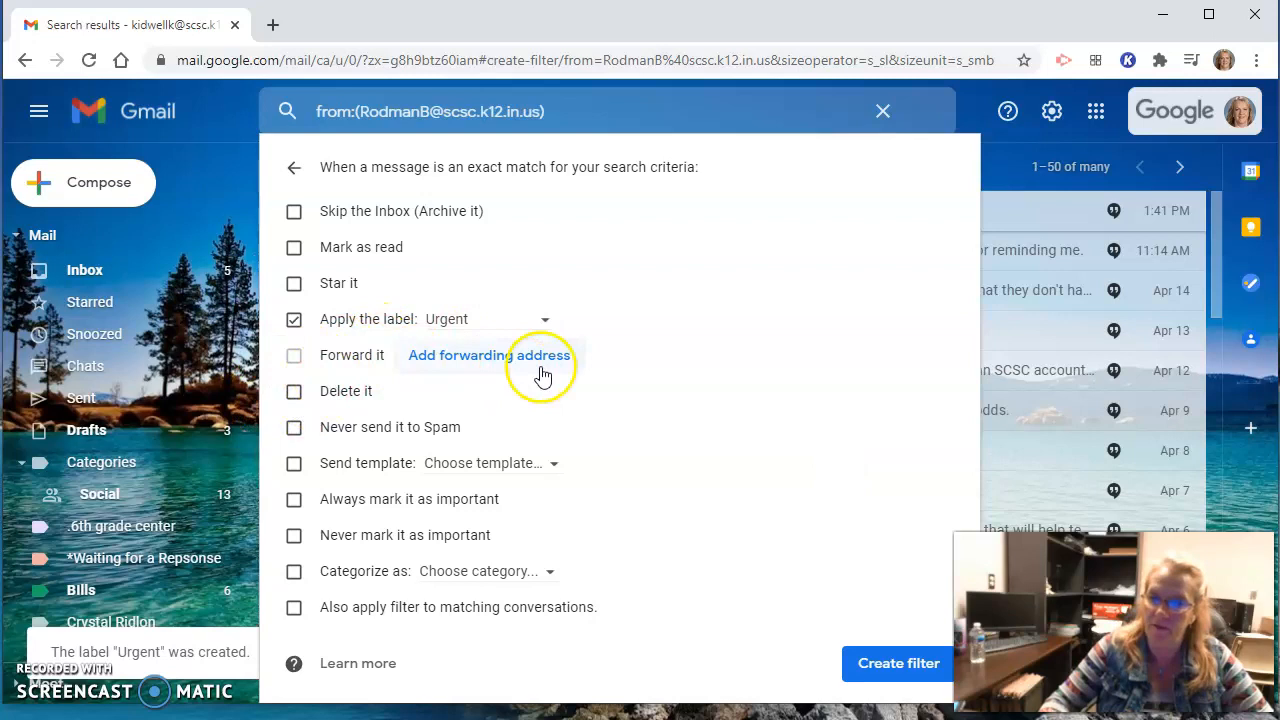
pyautogui.click(294, 429)
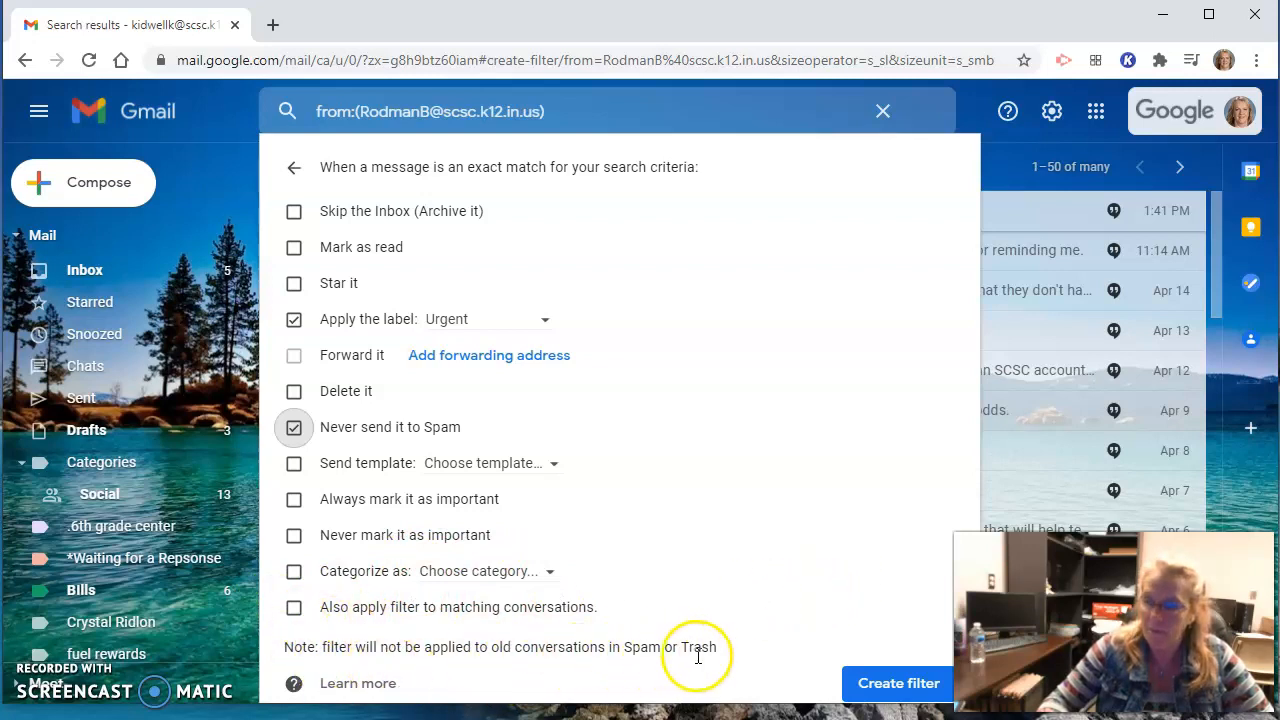
pyautogui.click(874, 684)
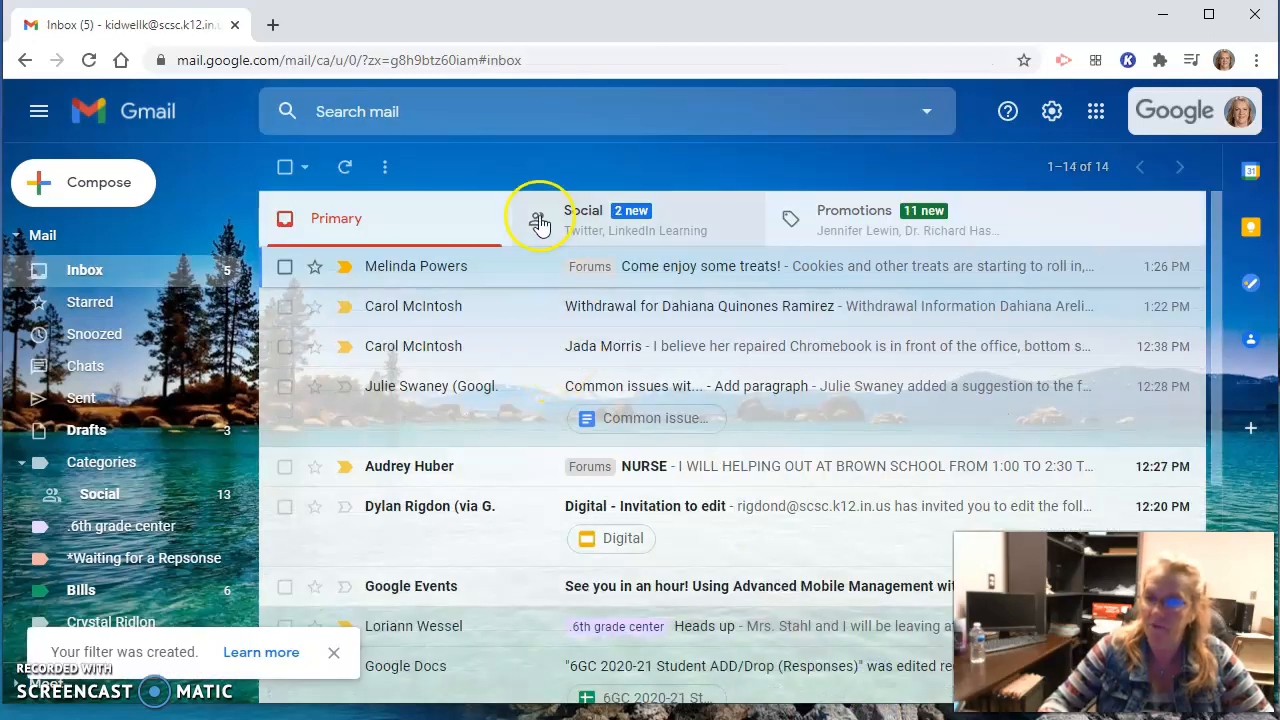
# Check the category and custom labels on the Primary inbox messages, open the "NURSE" message to view its labels, and return to the inbox
pyautogui.scroll(-4, 568, 403)
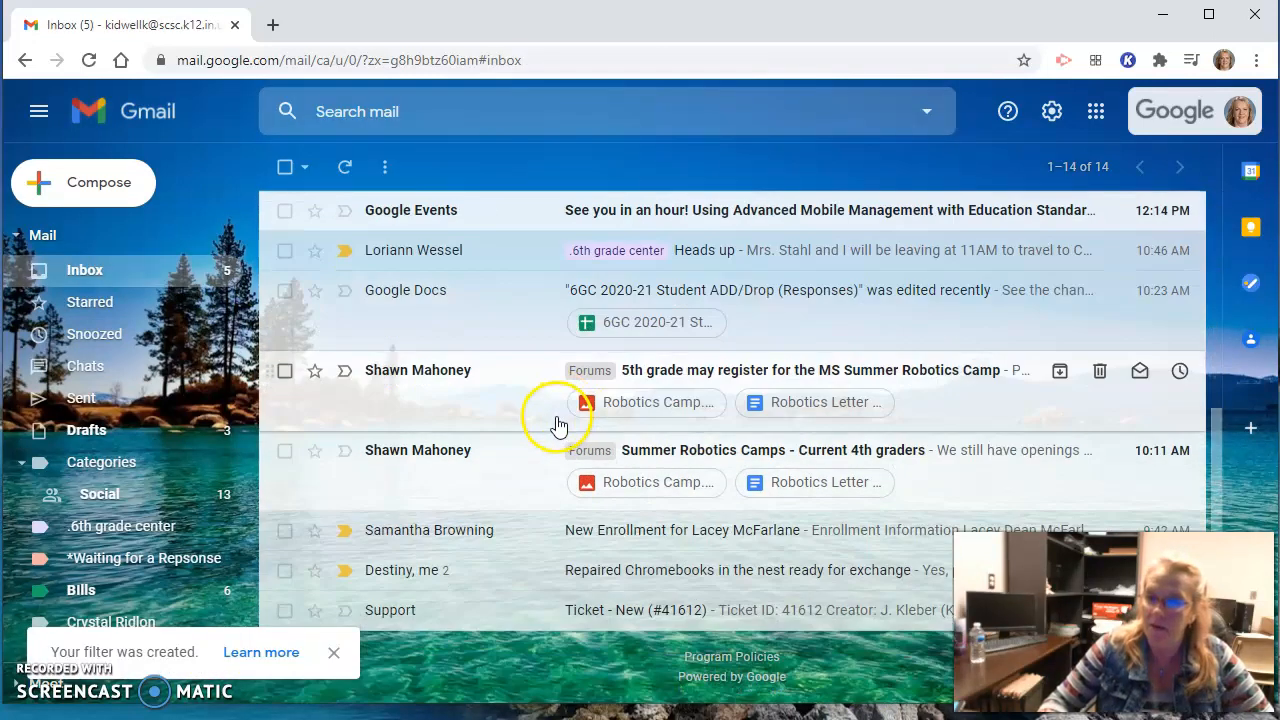
pyautogui.scroll(5, 528, 522)
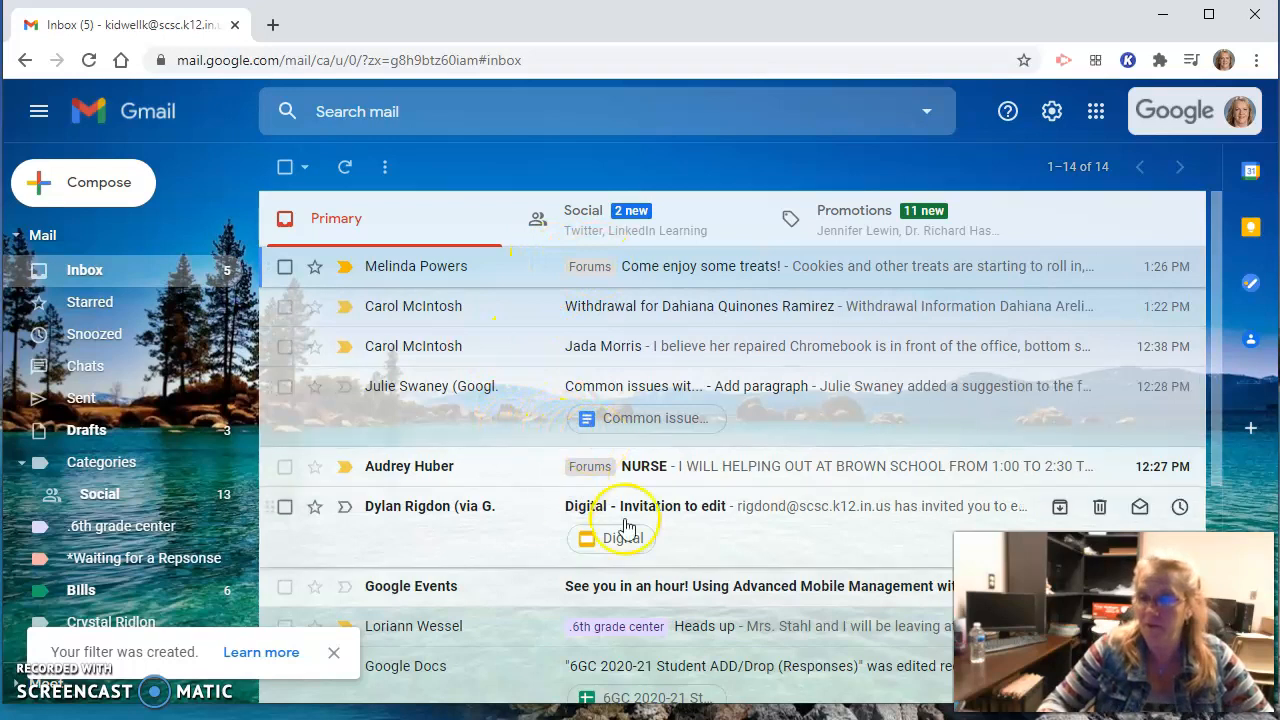
pyautogui.scroll(-2, 554, 555)
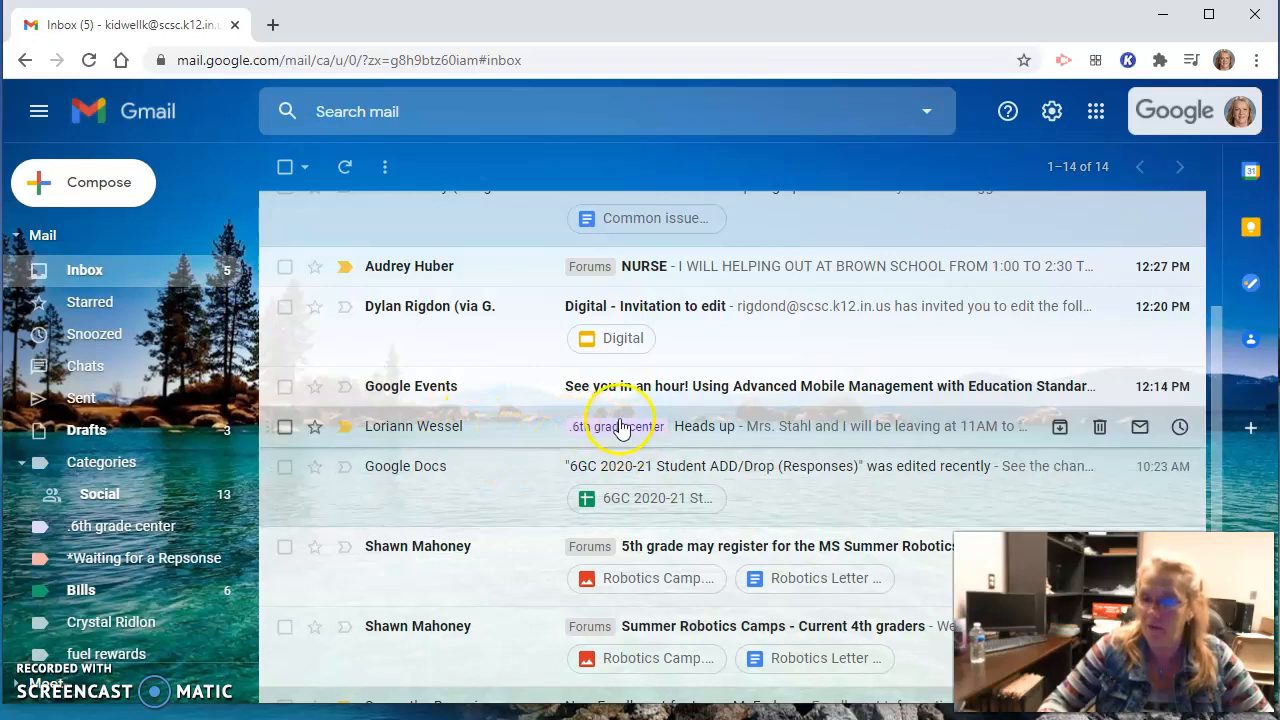
pyautogui.click(472, 440)
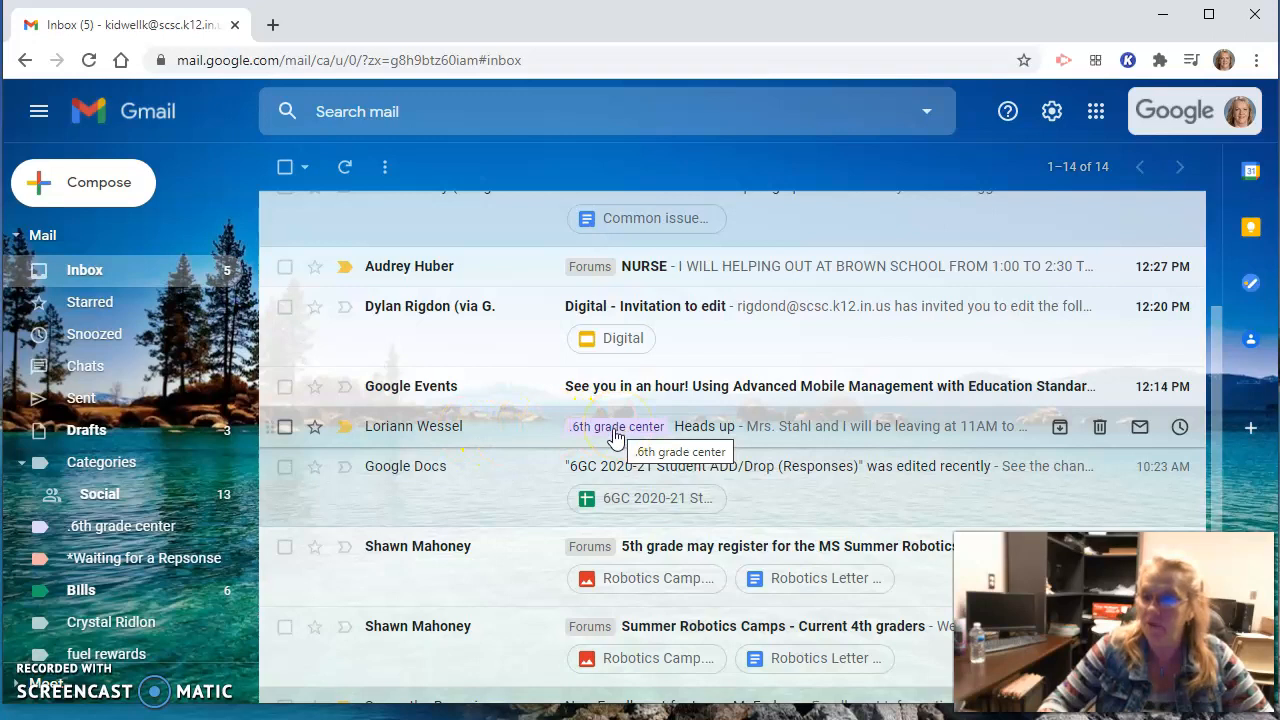
pyautogui.scroll(1, 588, 330)
pyautogui.click(590, 380)
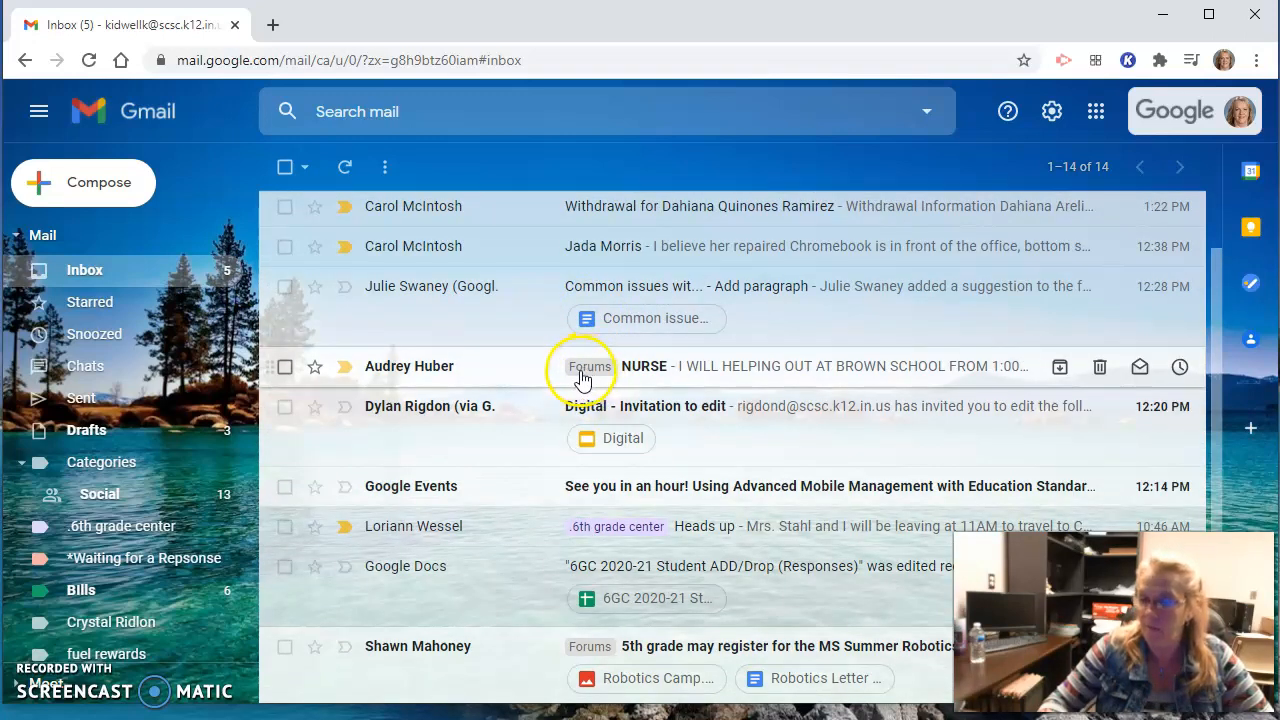
pyautogui.rightClick(583, 375)
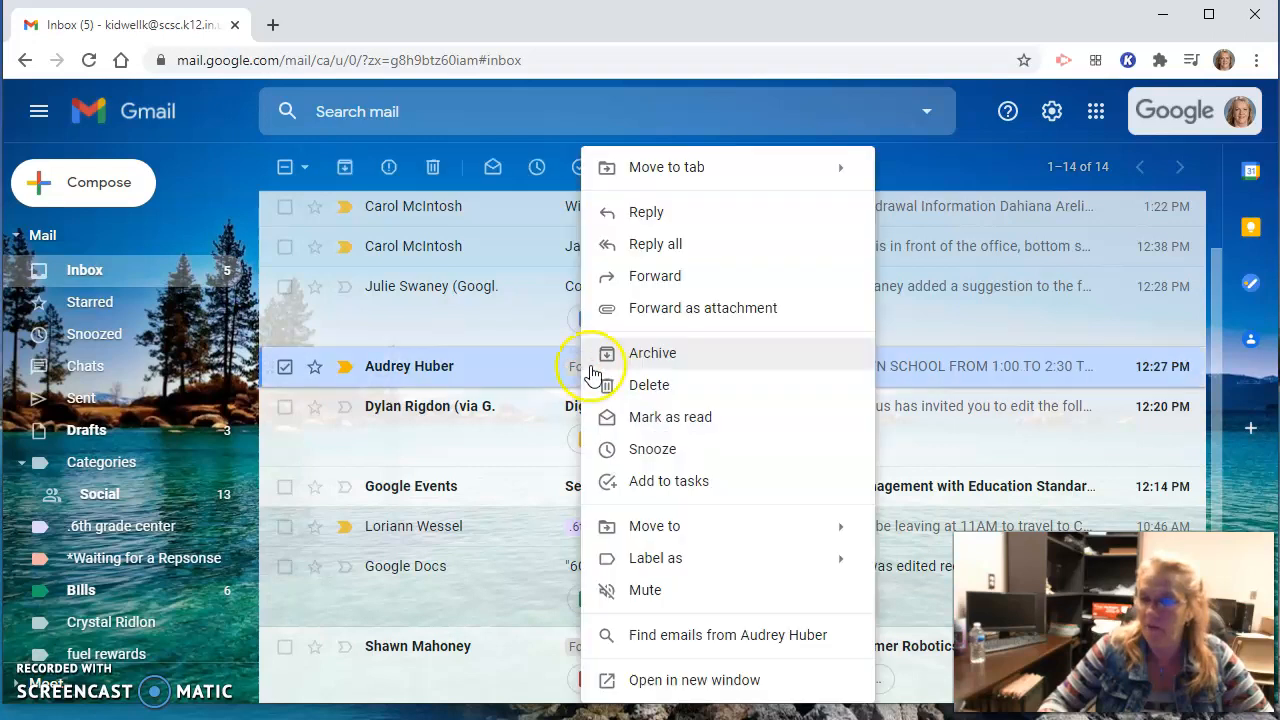
pyautogui.click(547, 368)
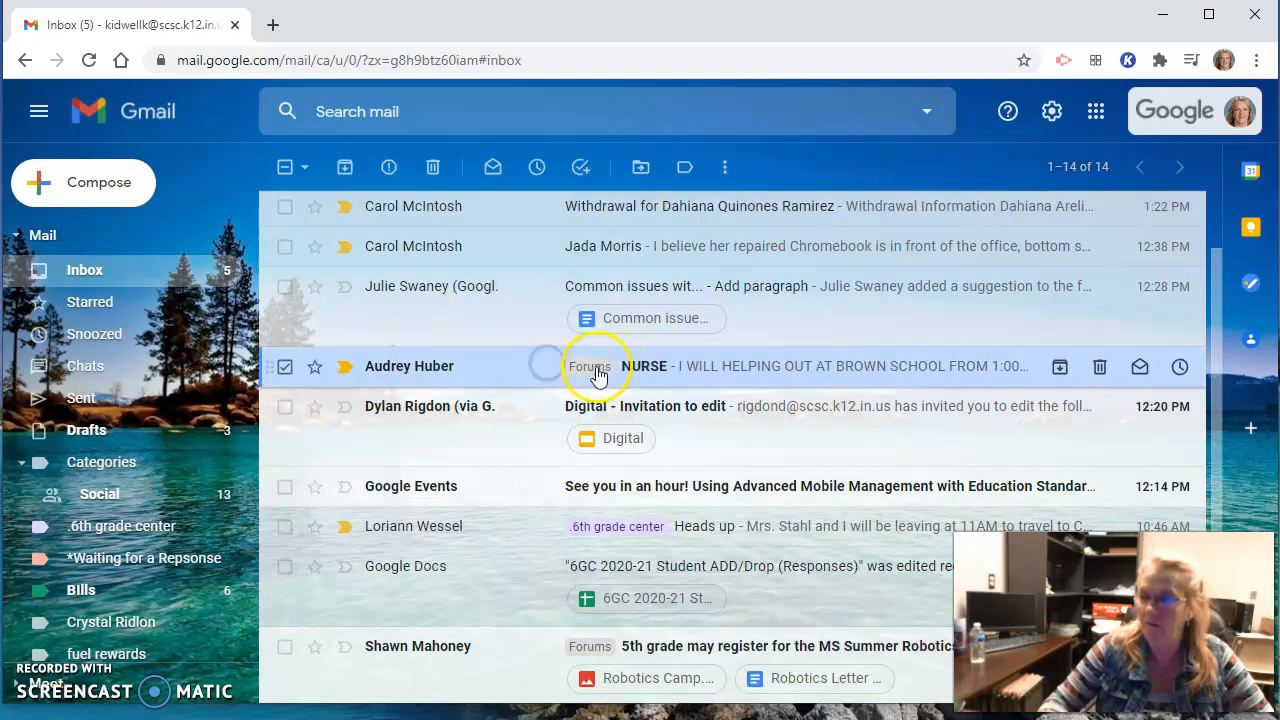
pyautogui.click(598, 375)
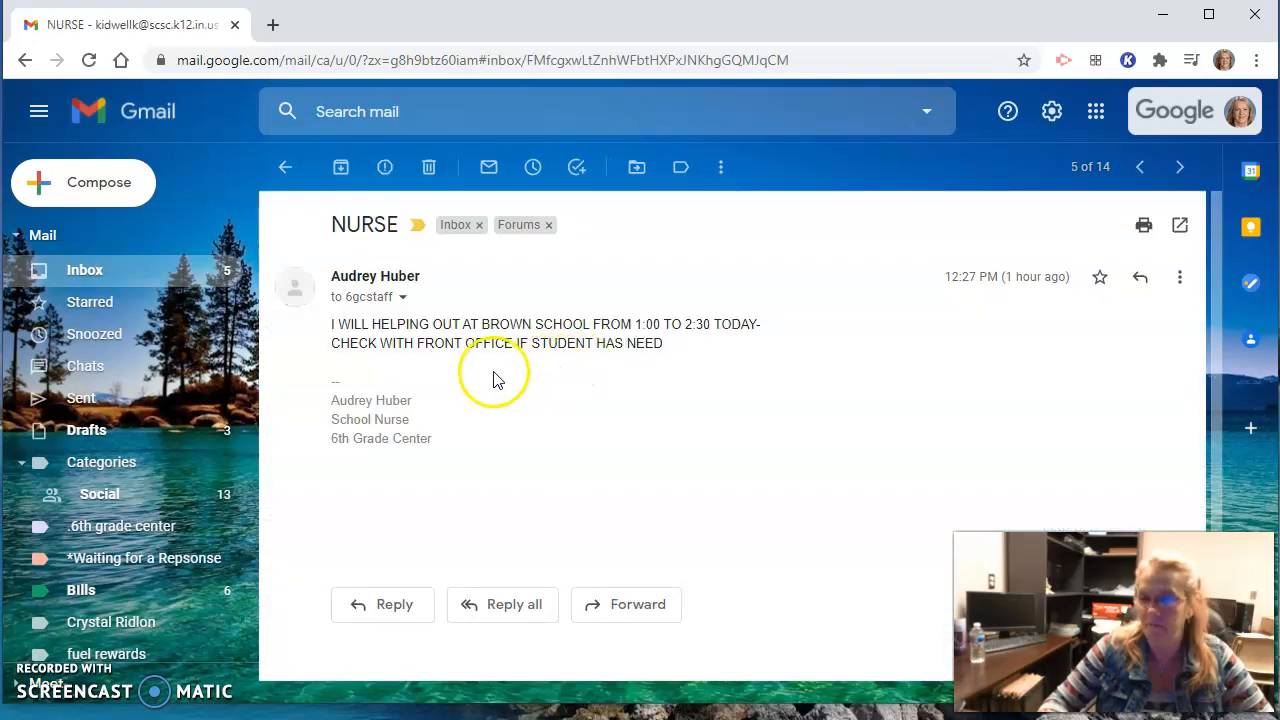
pyautogui.click(80, 270)
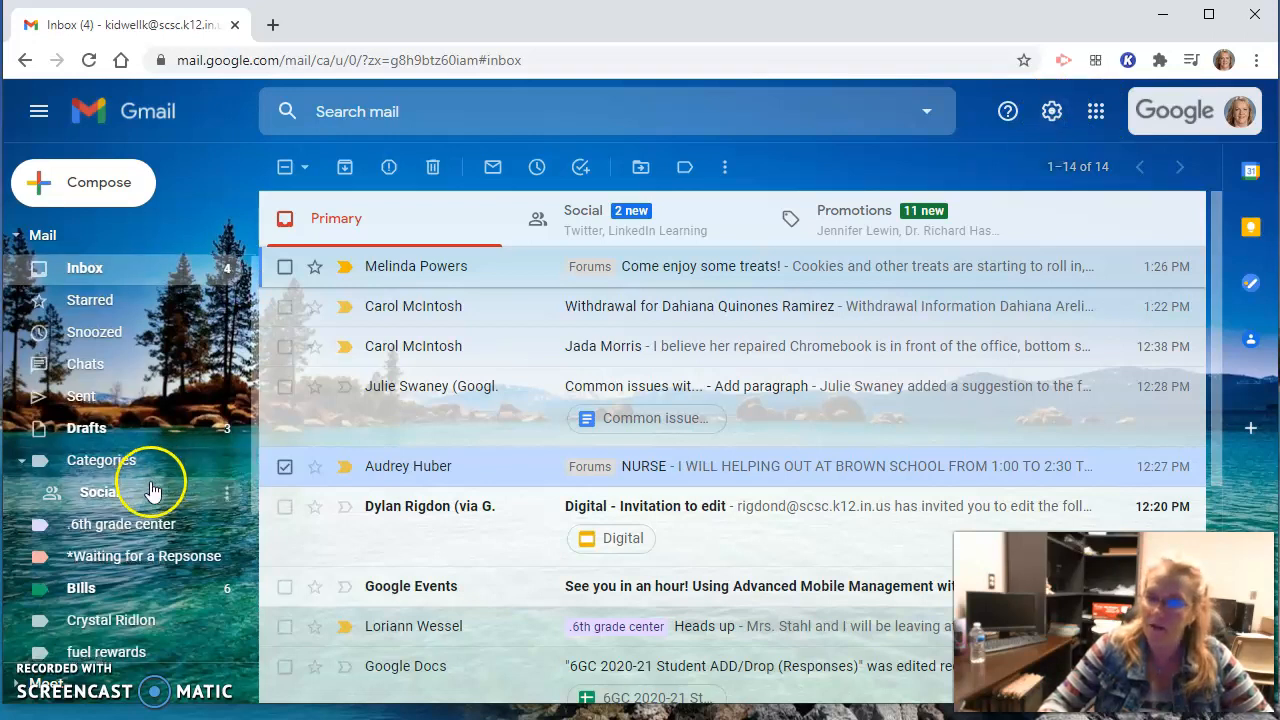
# Expand the full label list and open the Forums category
pyautogui.scroll(-2, 130, 500)
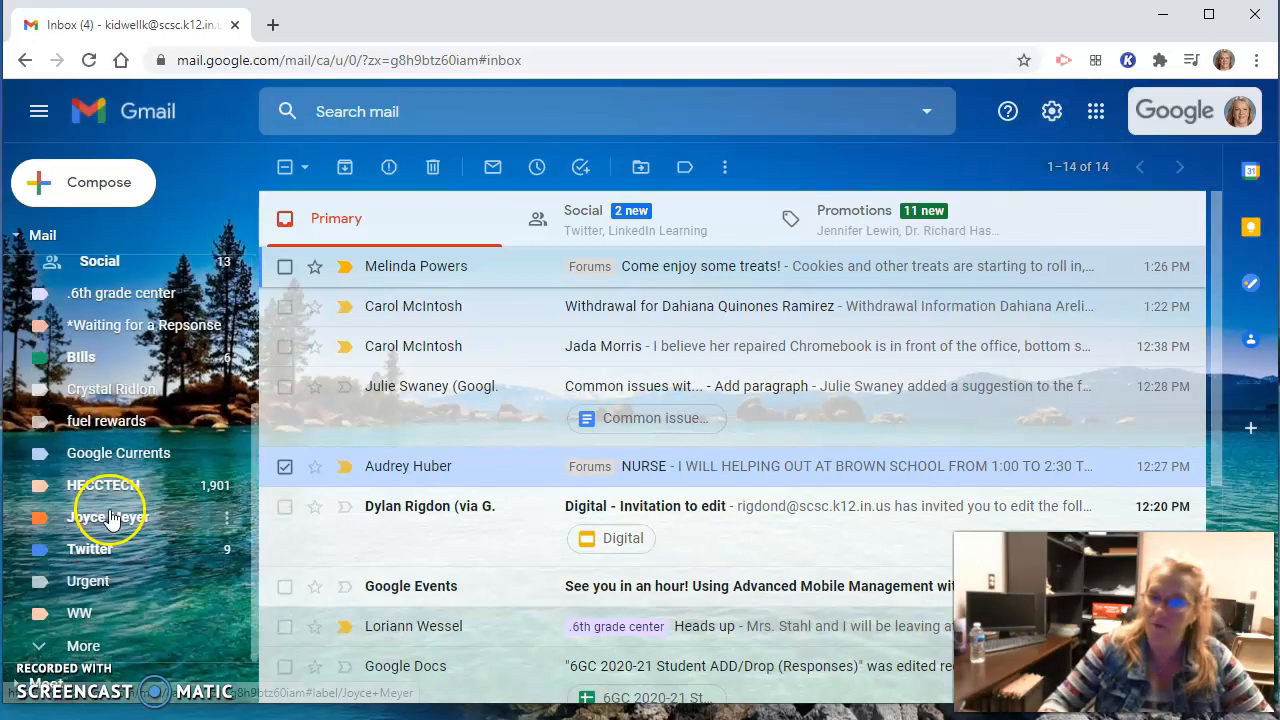
pyautogui.click(84, 648)
pyautogui.scroll(-3, 150, 545)
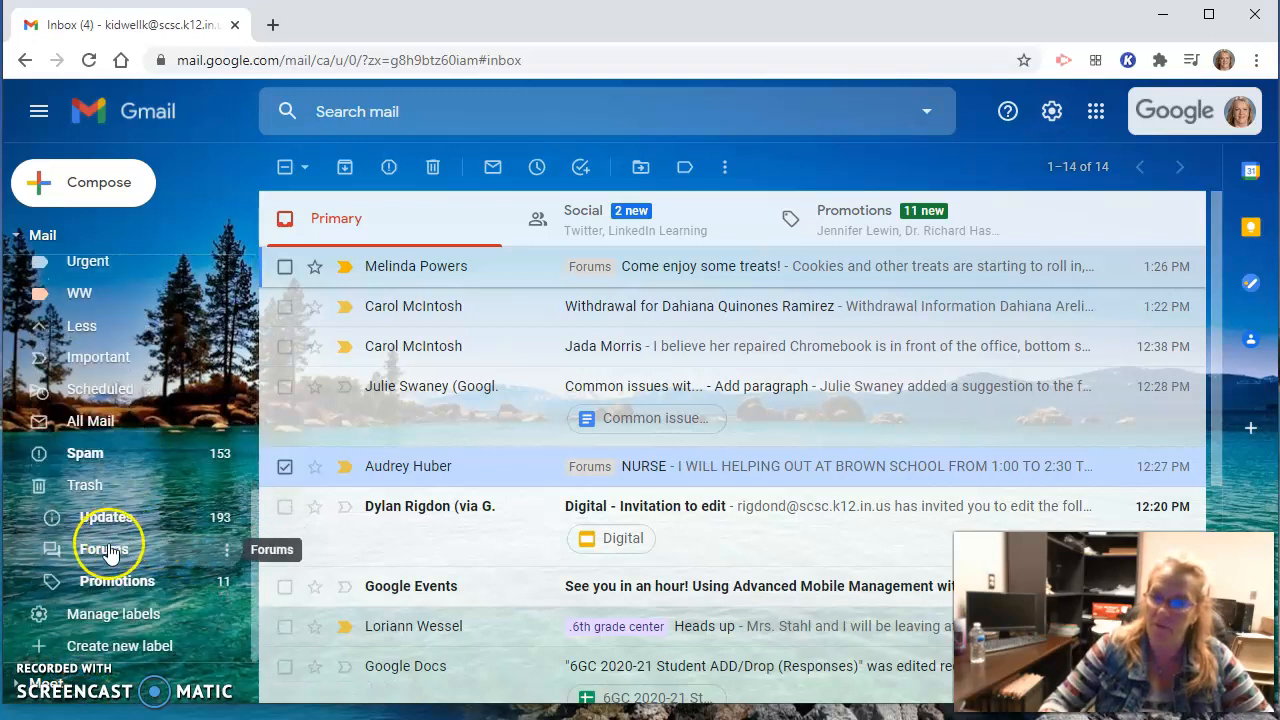
pyautogui.click(120, 550)
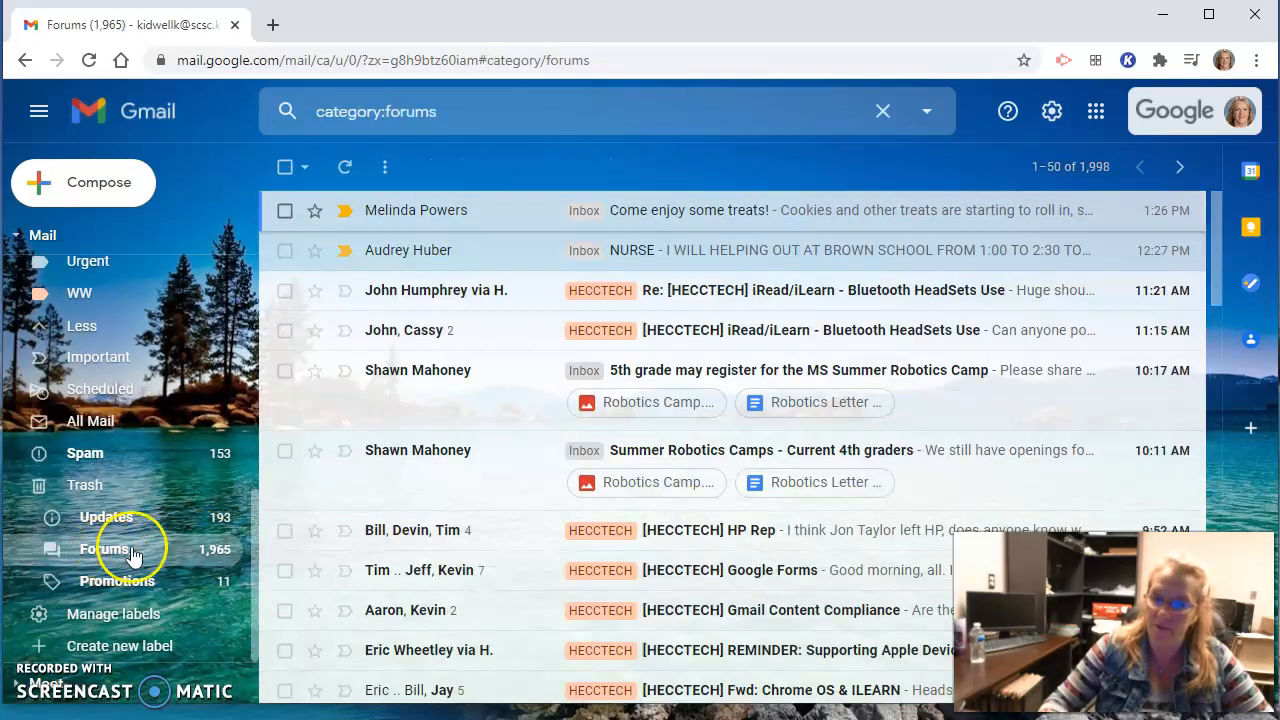
# Open the "NURSE" message in Forums, remove its Forums label, and return to the inbox
pyautogui.click(581, 262)
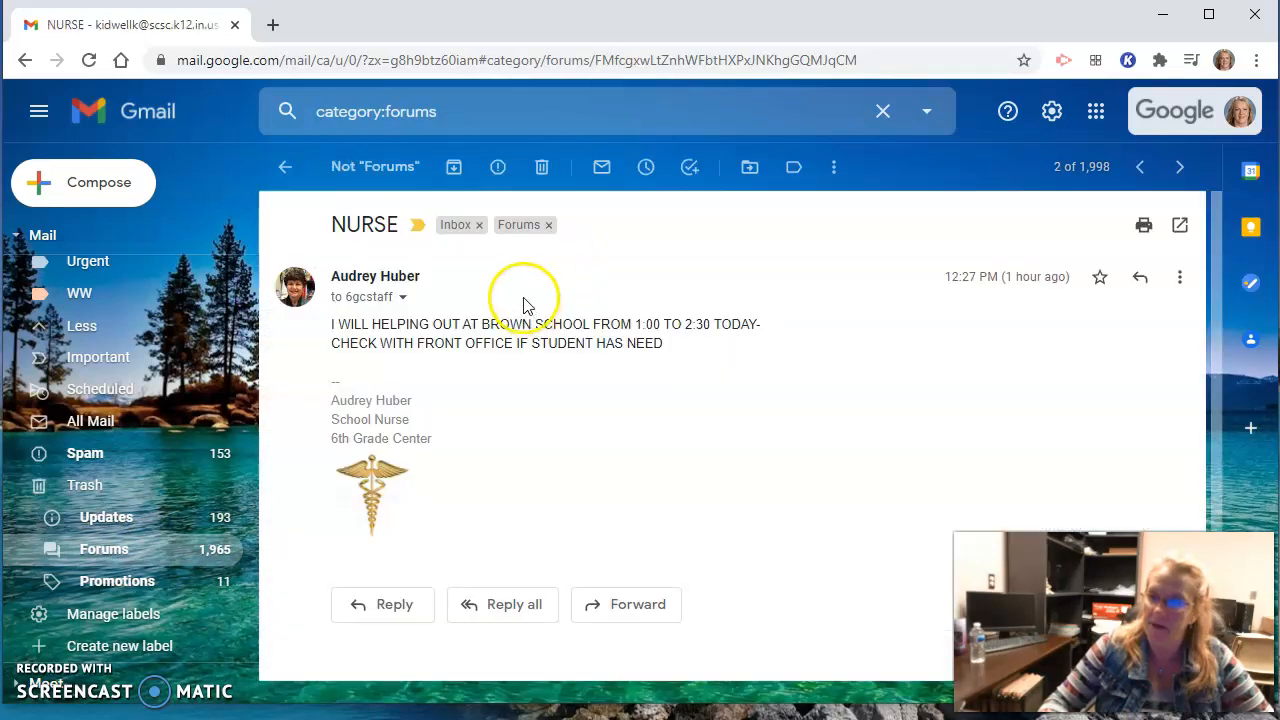
pyautogui.click(549, 226)
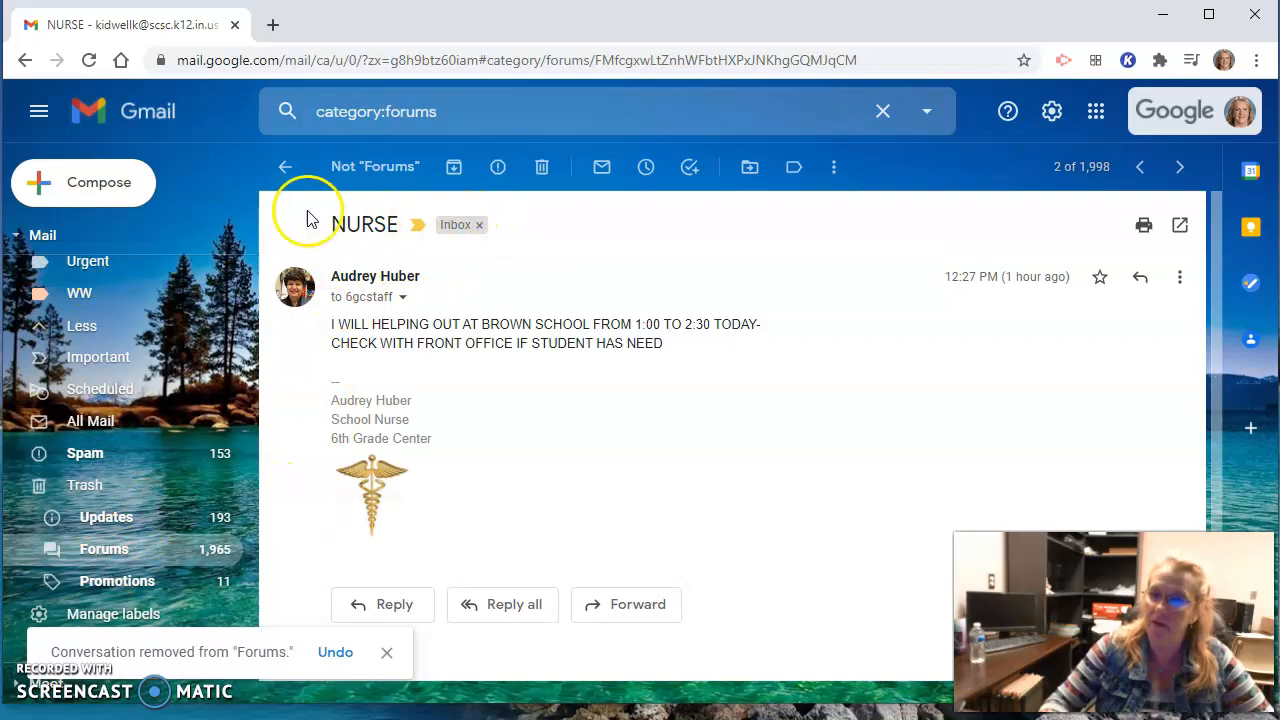
pyautogui.click(16, 63)
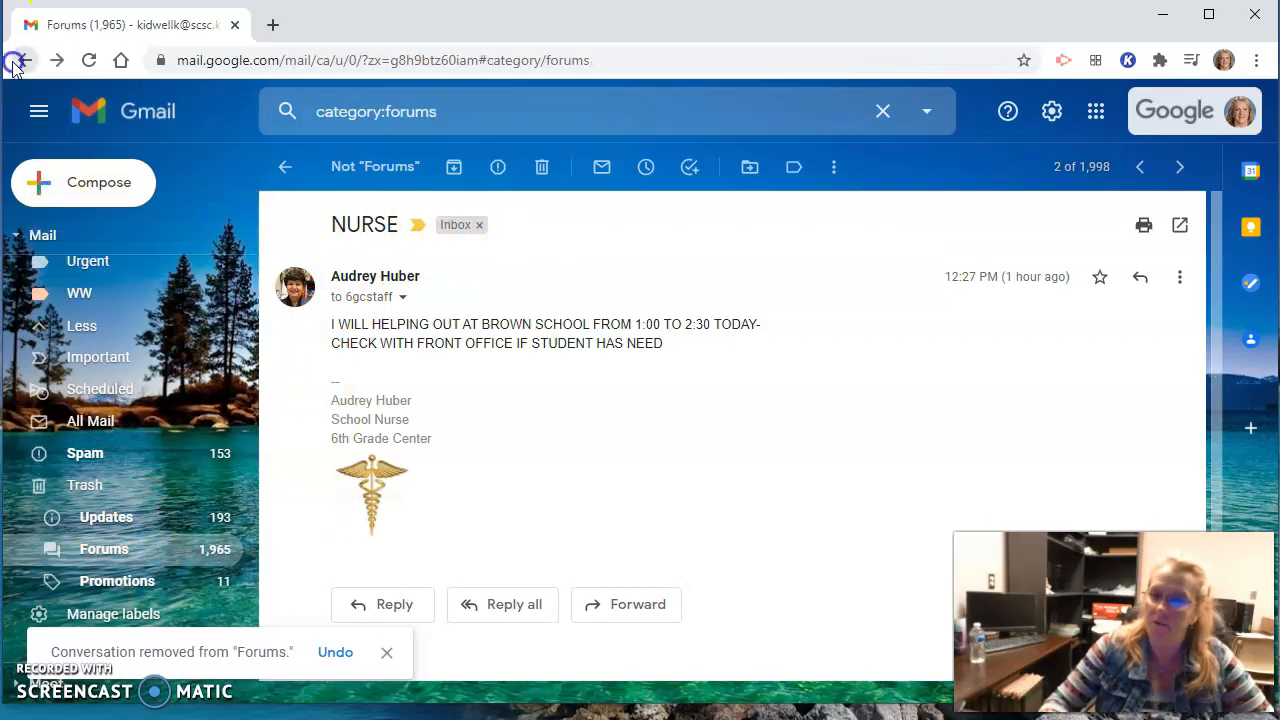
pyautogui.click(25, 62)
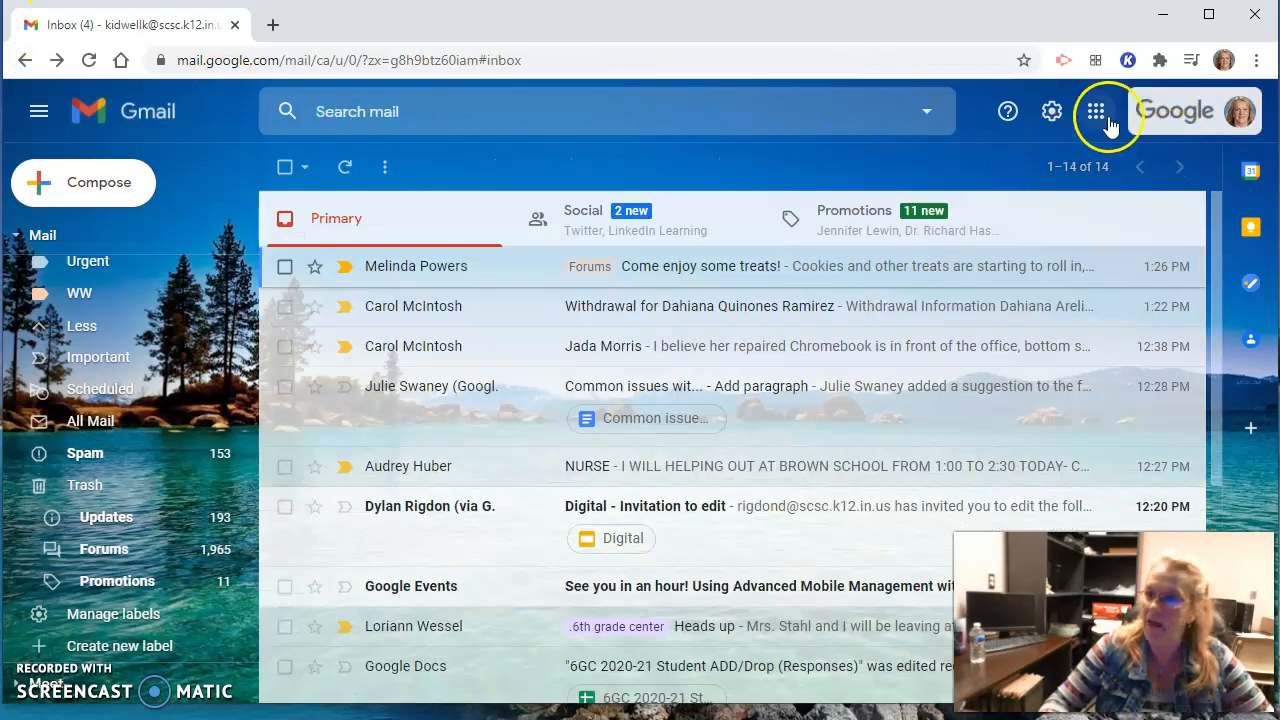
# Review the existing filters in the Filters and Blocked Addresses settings and return to the inbox
pyautogui.click(1052, 113)
pyautogui.click(1040, 224)
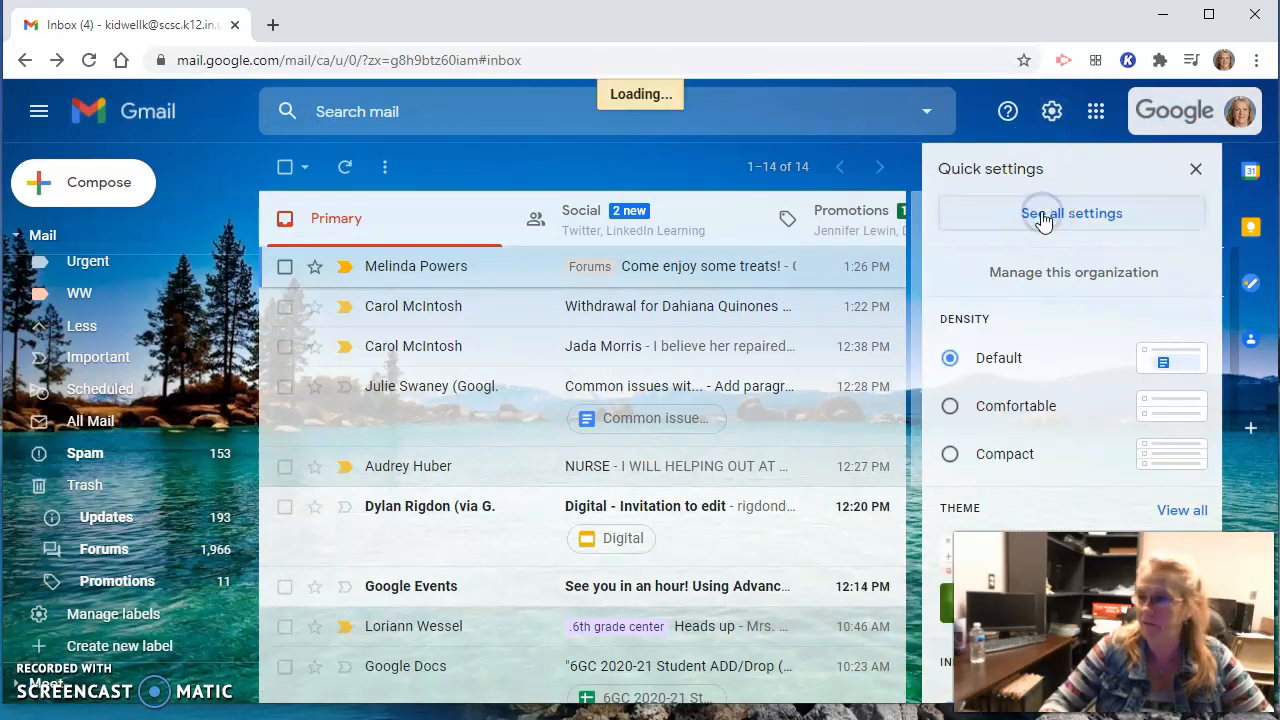
pyautogui.scroll(-2, 817, 337)
pyautogui.scroll(2, 809, 337)
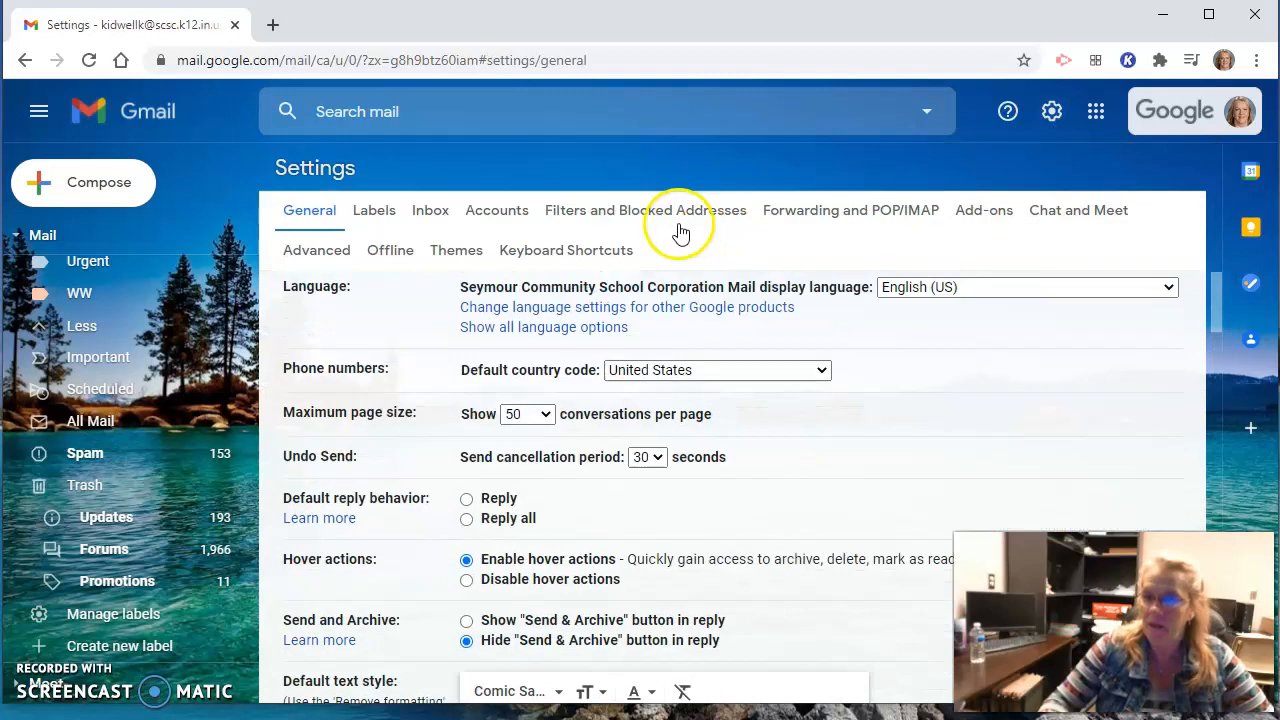
pyautogui.click(667, 208)
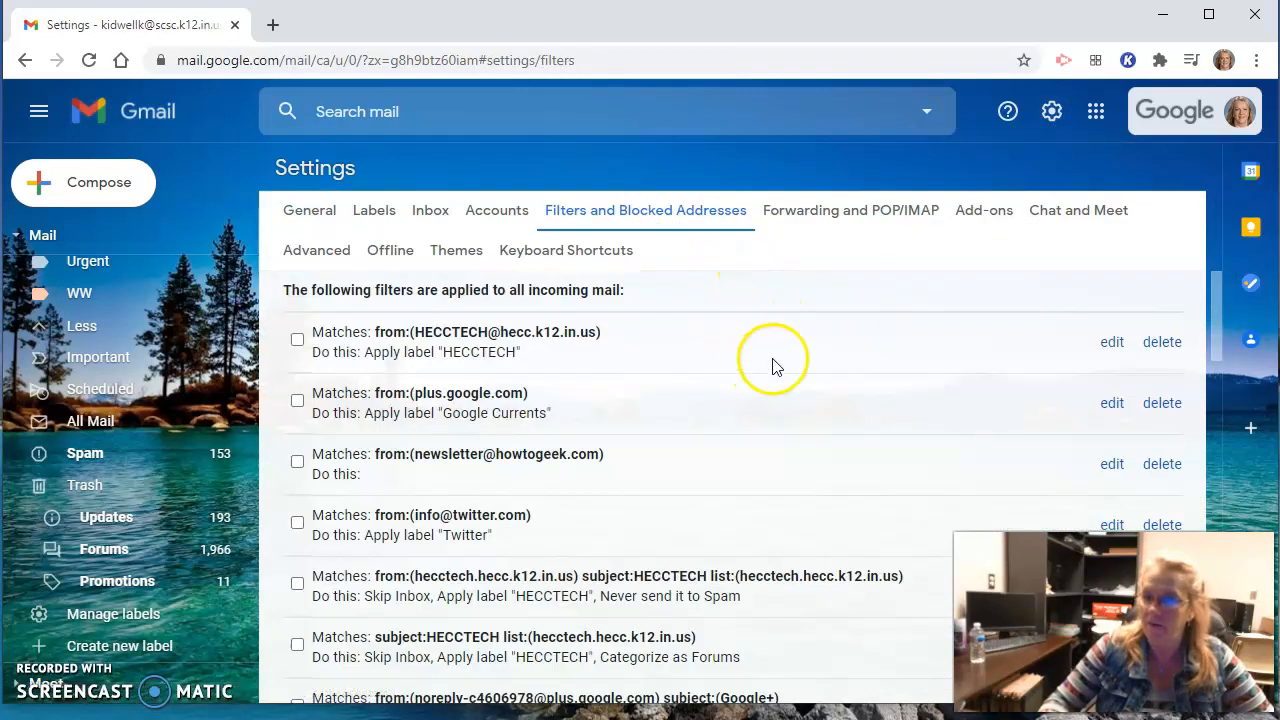
pyautogui.scroll(-4, 993, 392)
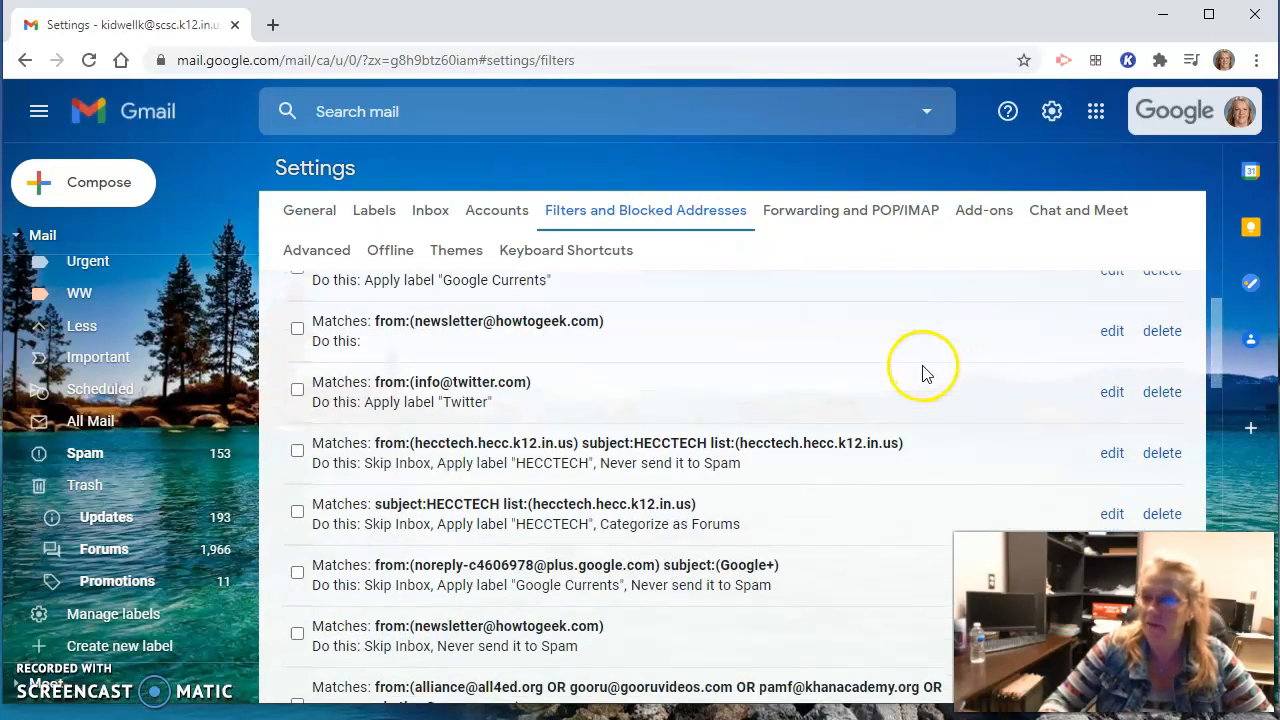
pyautogui.scroll(-2, 921, 389)
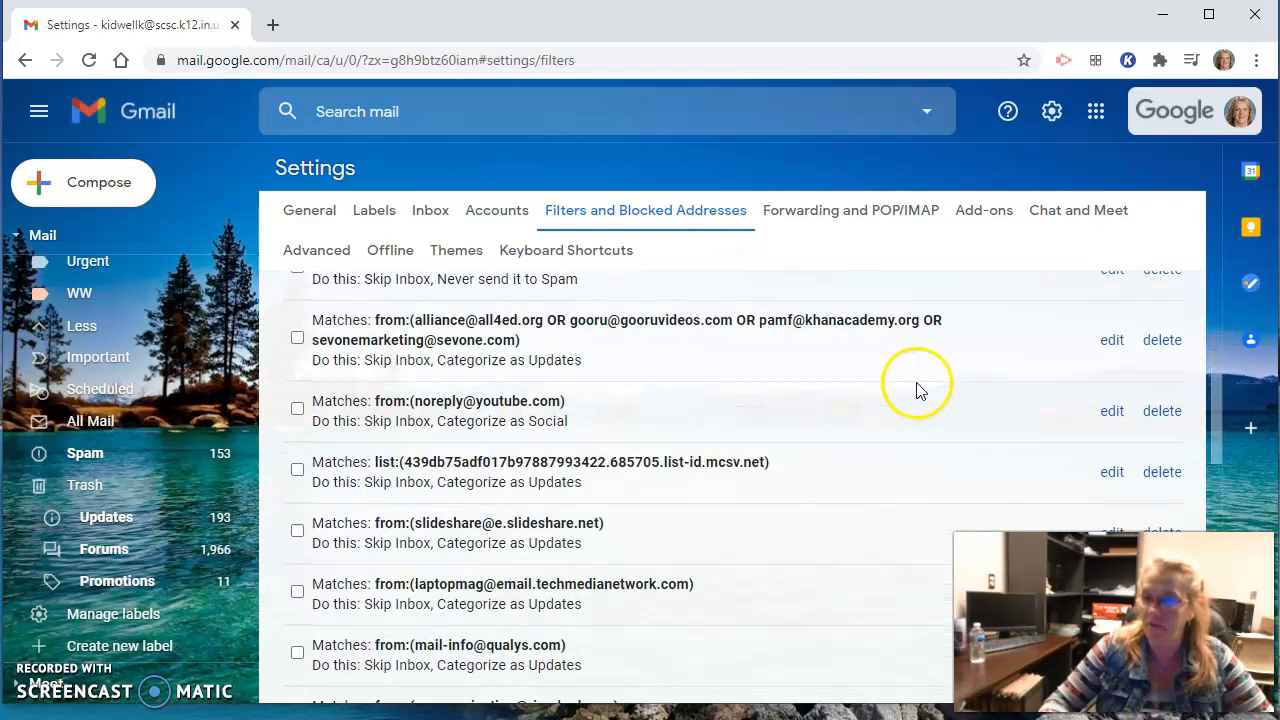
pyautogui.scroll(5, 921, 391)
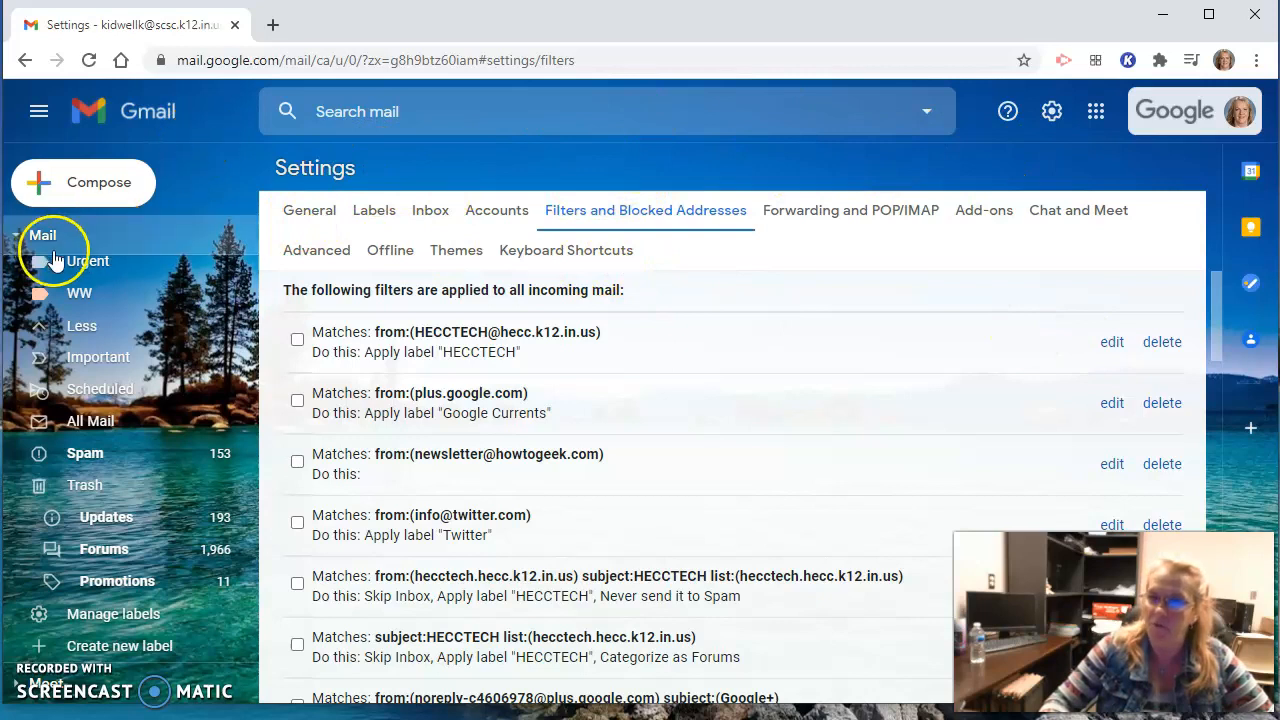
pyautogui.scroll(5, 80, 260)
pyautogui.scroll(2, 105, 272)
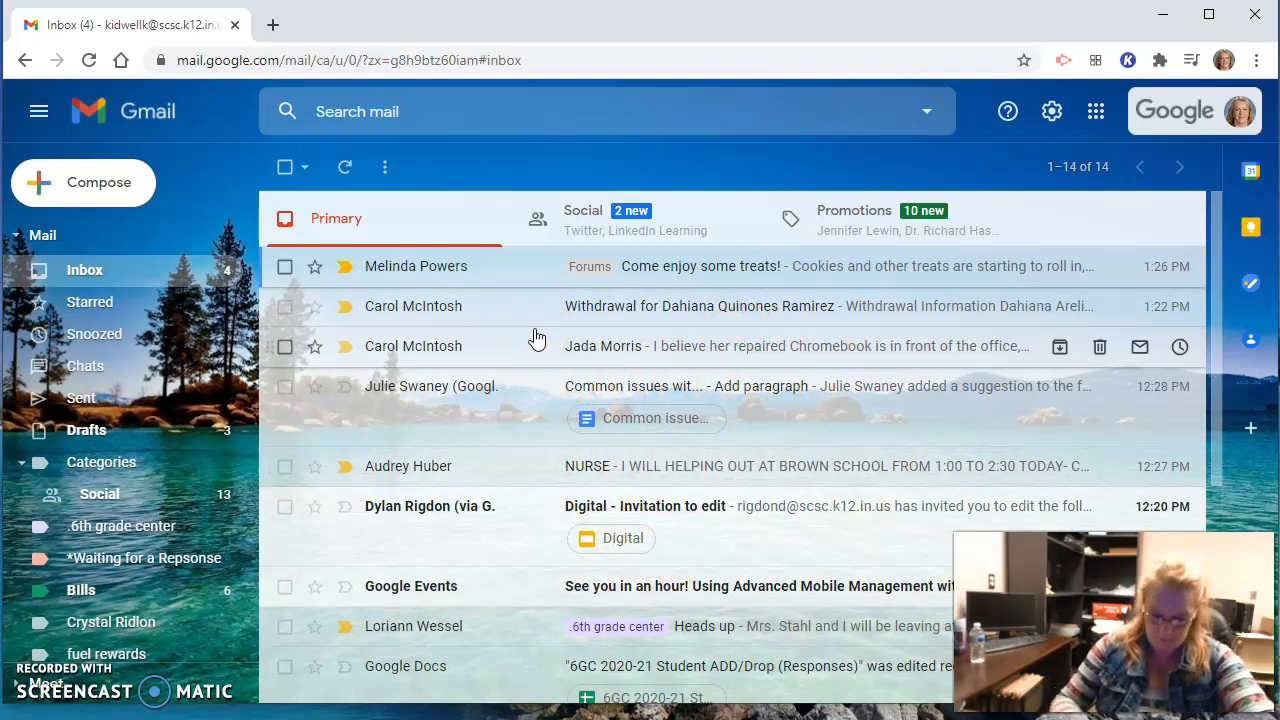
# Set the inbox type to Important first, and mark the Twitter message as important and back to not important
pyautogui.click(617, 280)
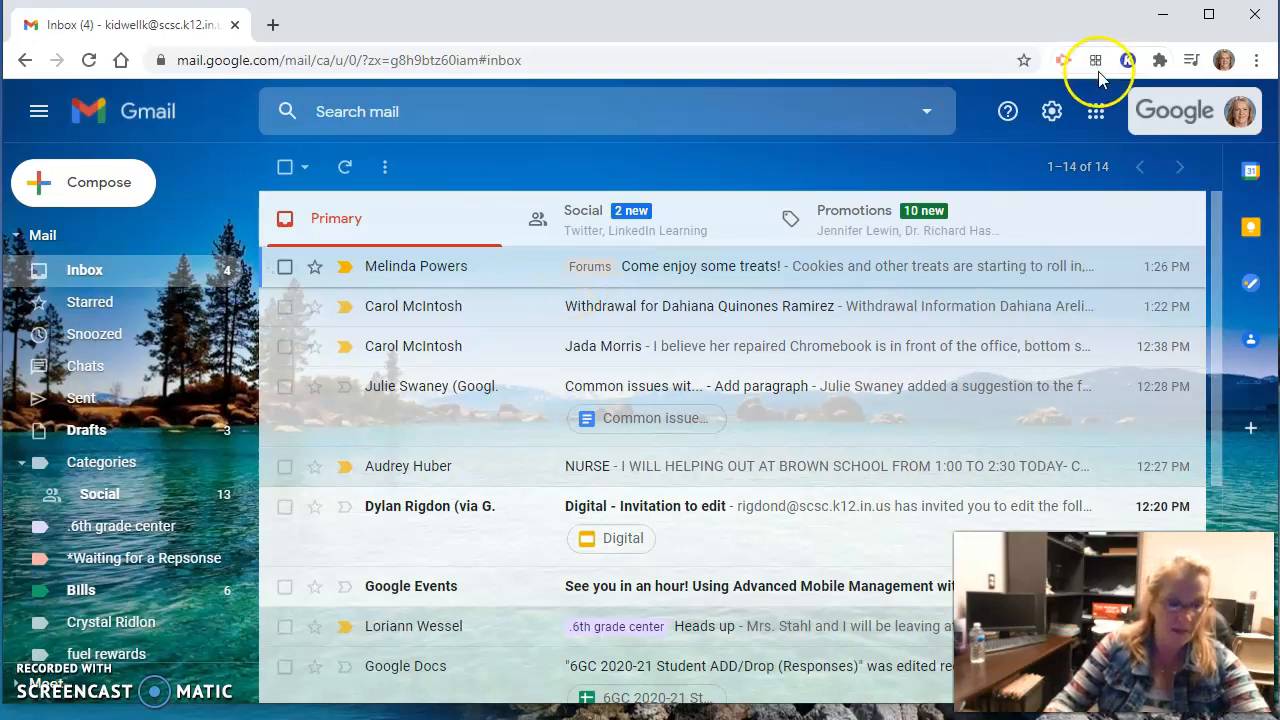
pyautogui.click(1055, 112)
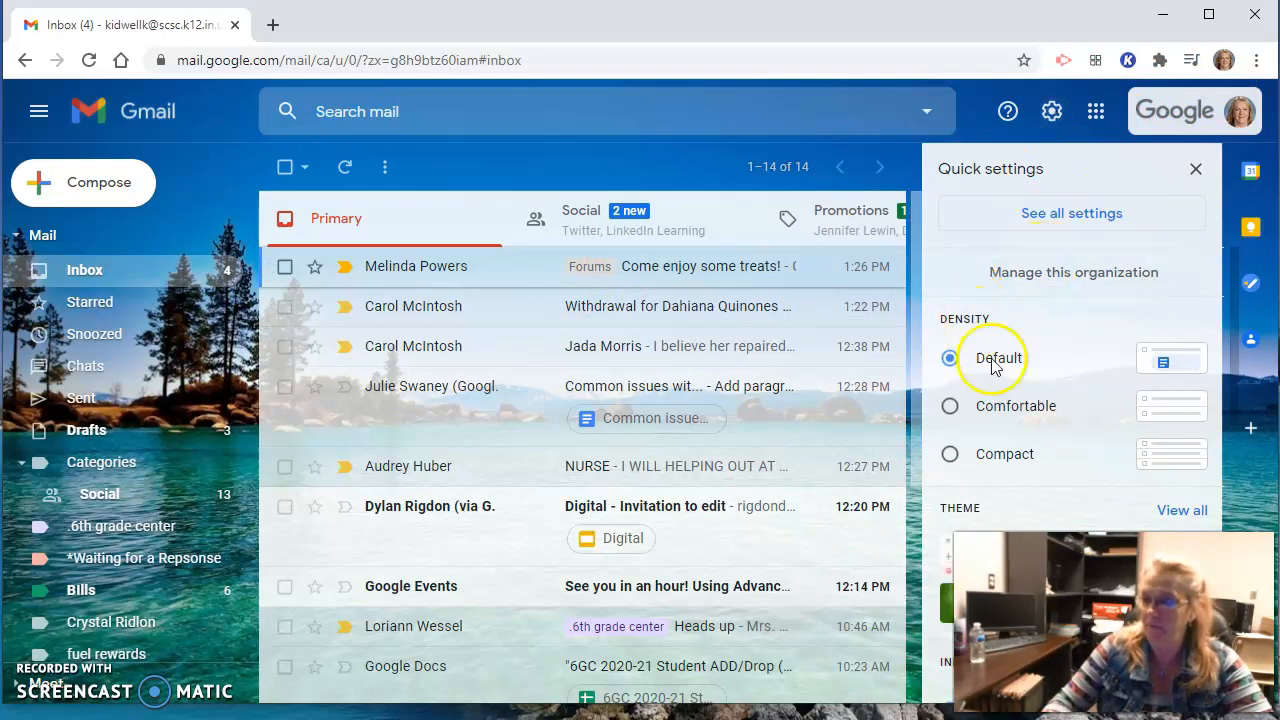
pyautogui.scroll(-2, 1043, 409)
pyautogui.scroll(-3, 1038, 425)
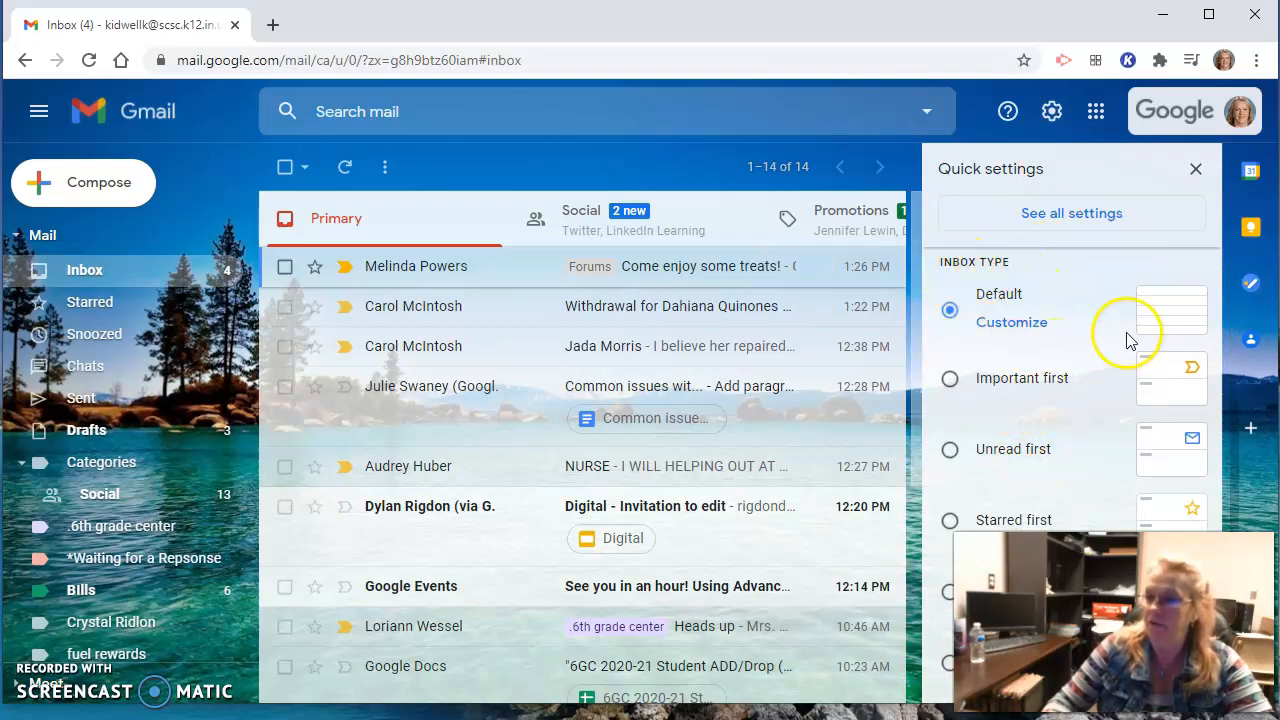
pyautogui.click(952, 382)
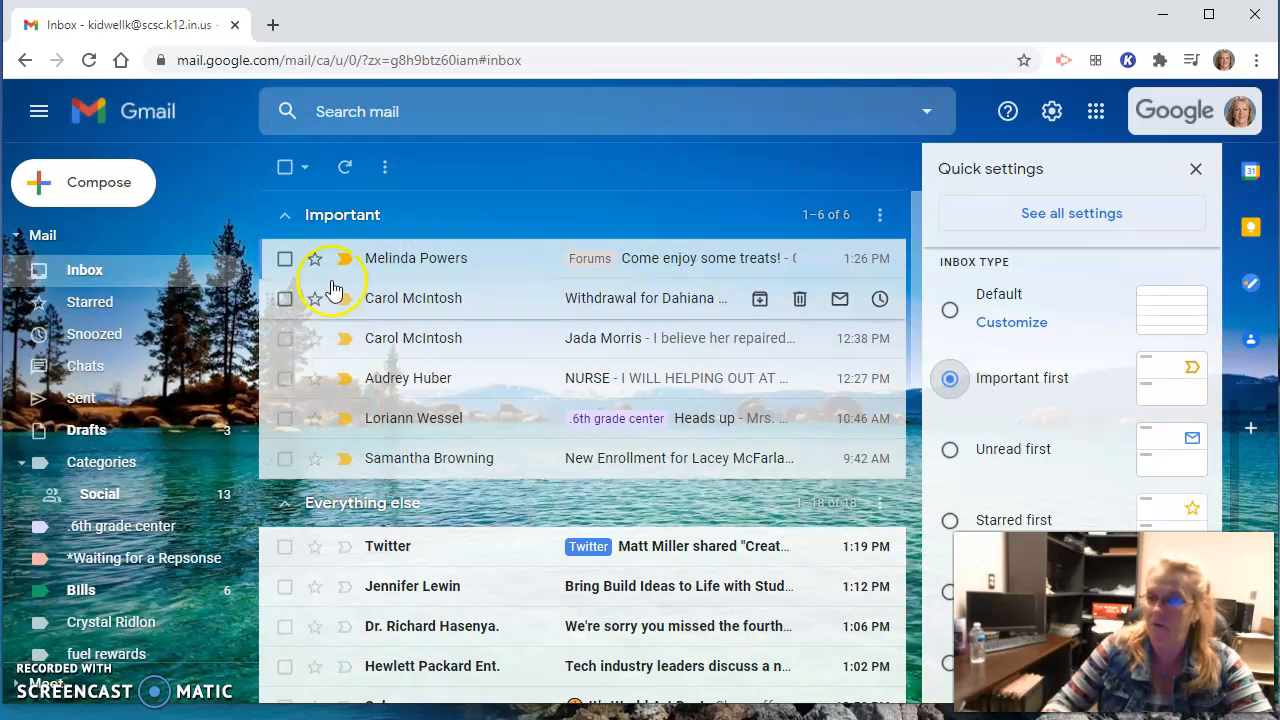
pyautogui.click(341, 547)
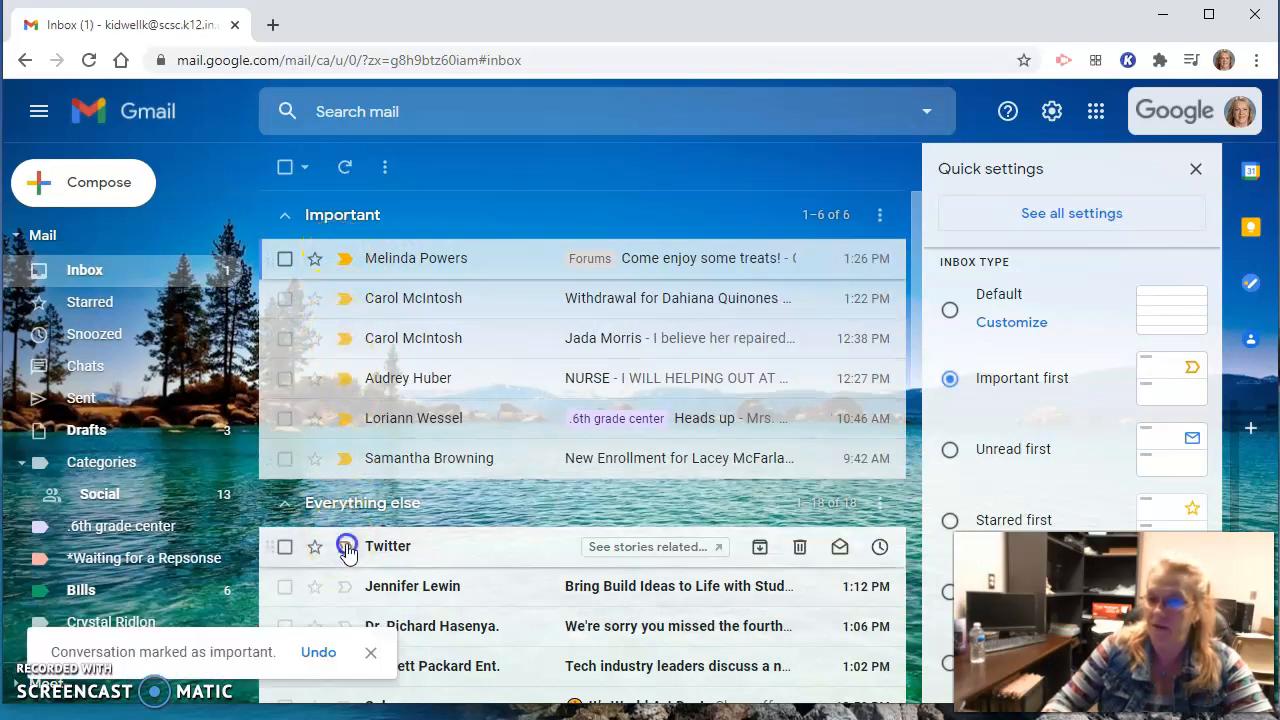
pyautogui.click(346, 549)
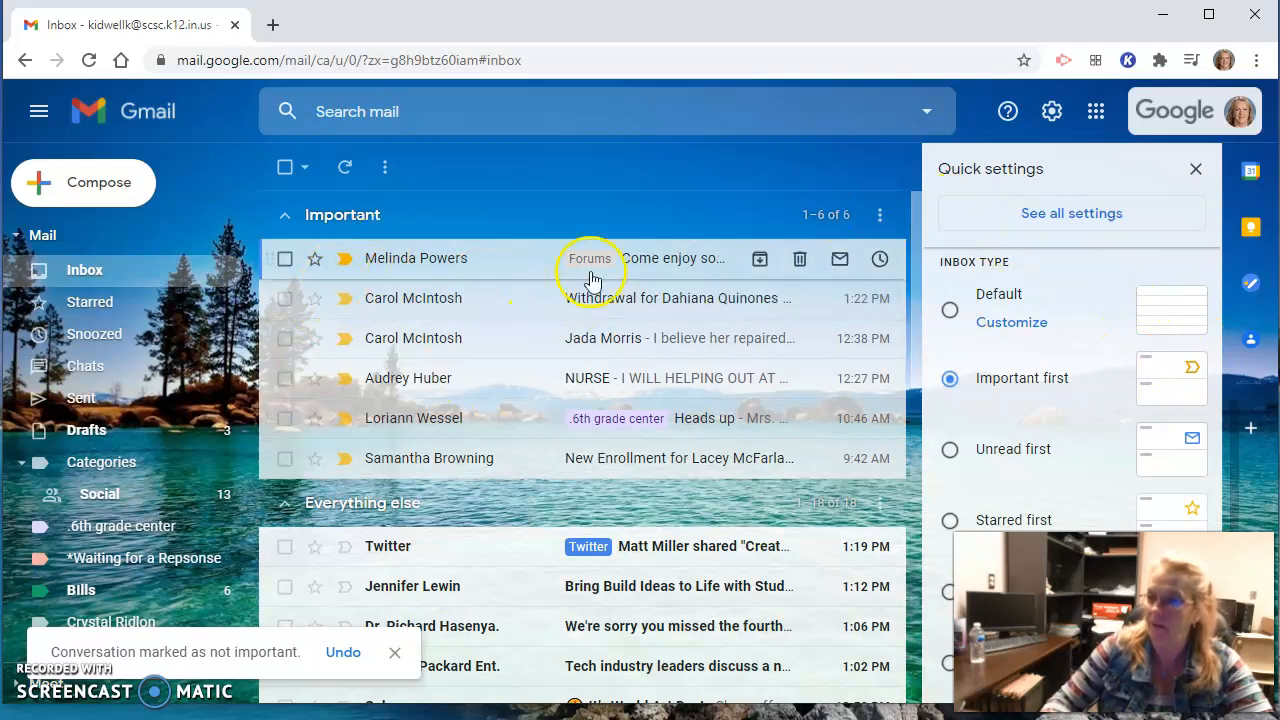
# Set the inbox type to Unread first and look through the unread messages and the label list
pyautogui.click(952, 452)
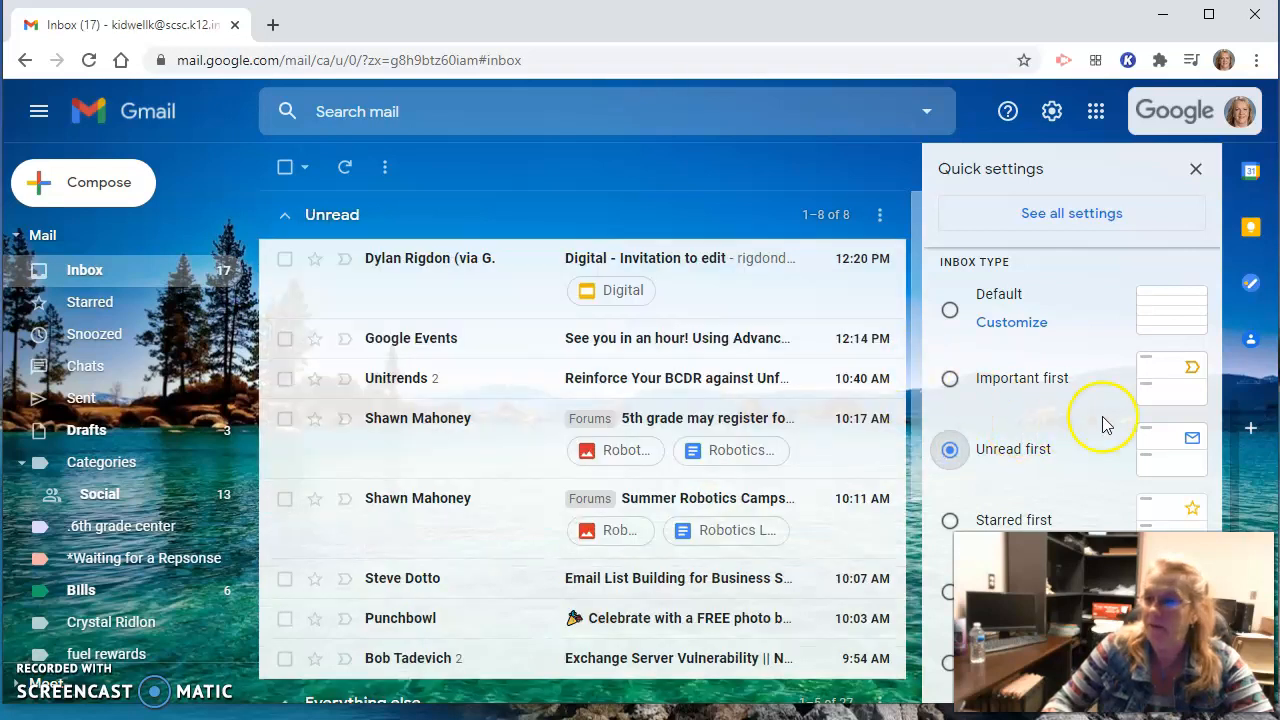
pyautogui.scroll(-1, 545, 360)
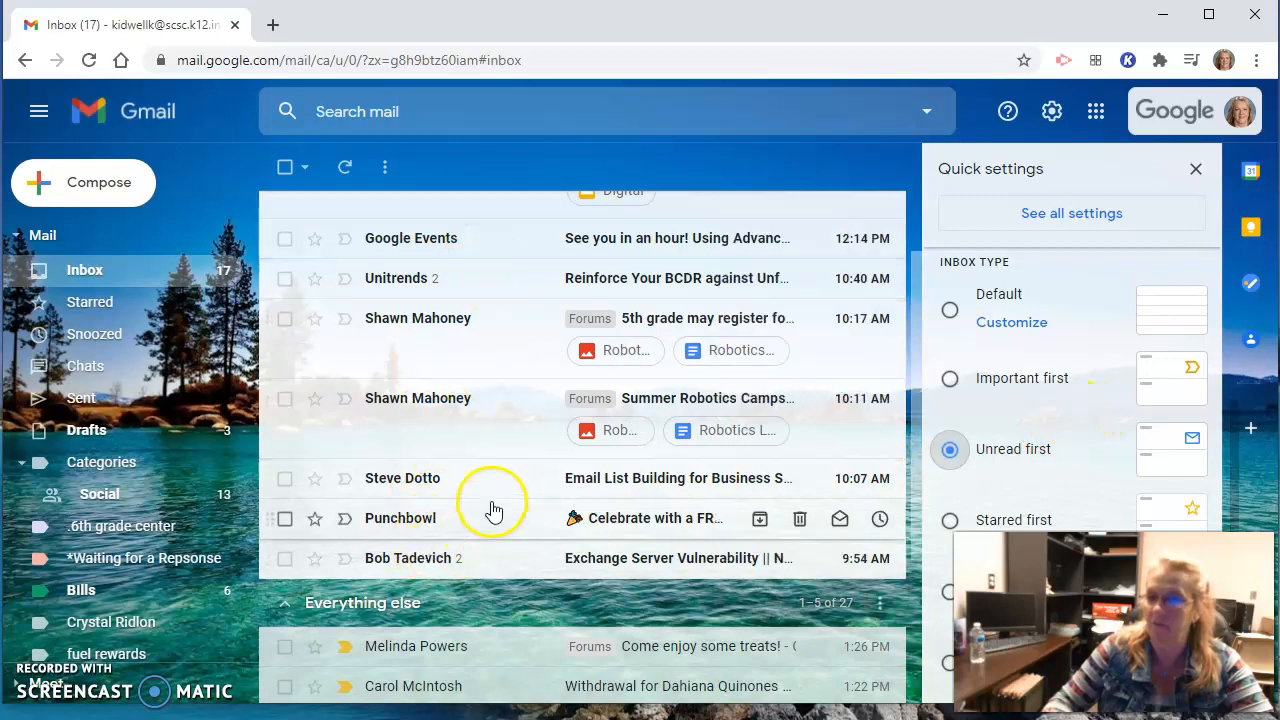
pyautogui.scroll(1, 508, 349)
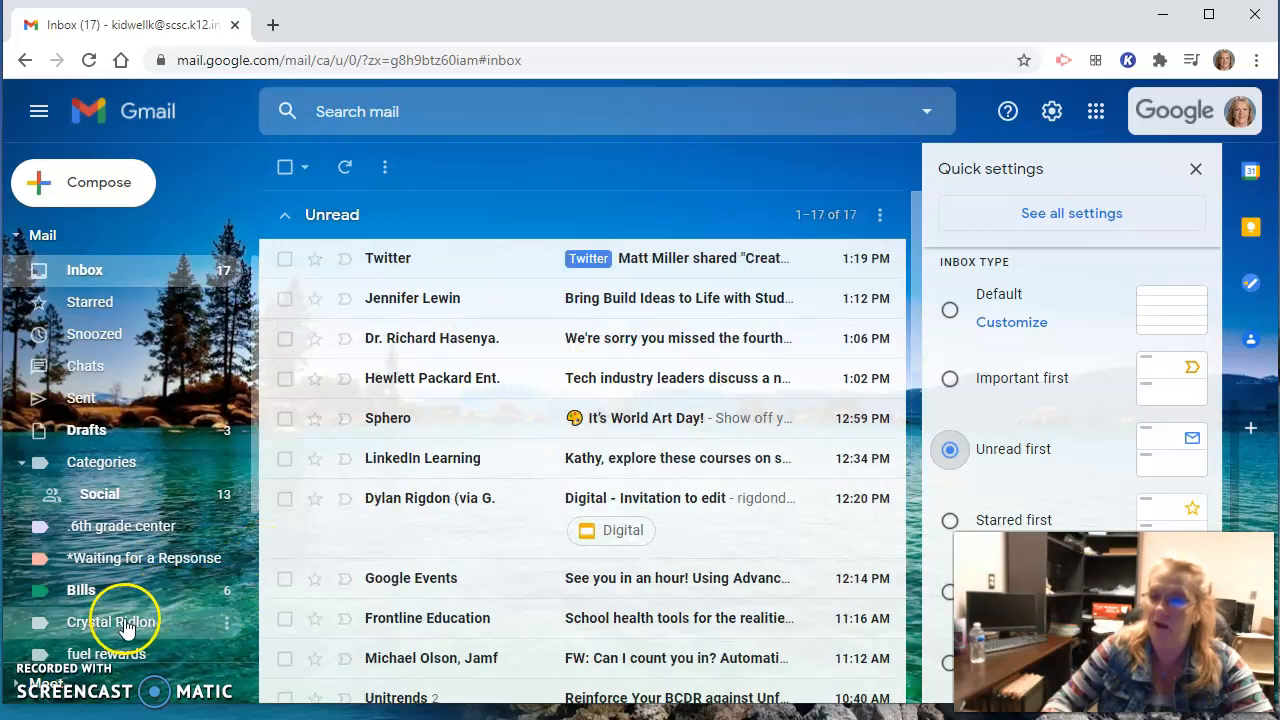
pyautogui.scroll(-2, 107, 597)
pyautogui.scroll(-1, 107, 597)
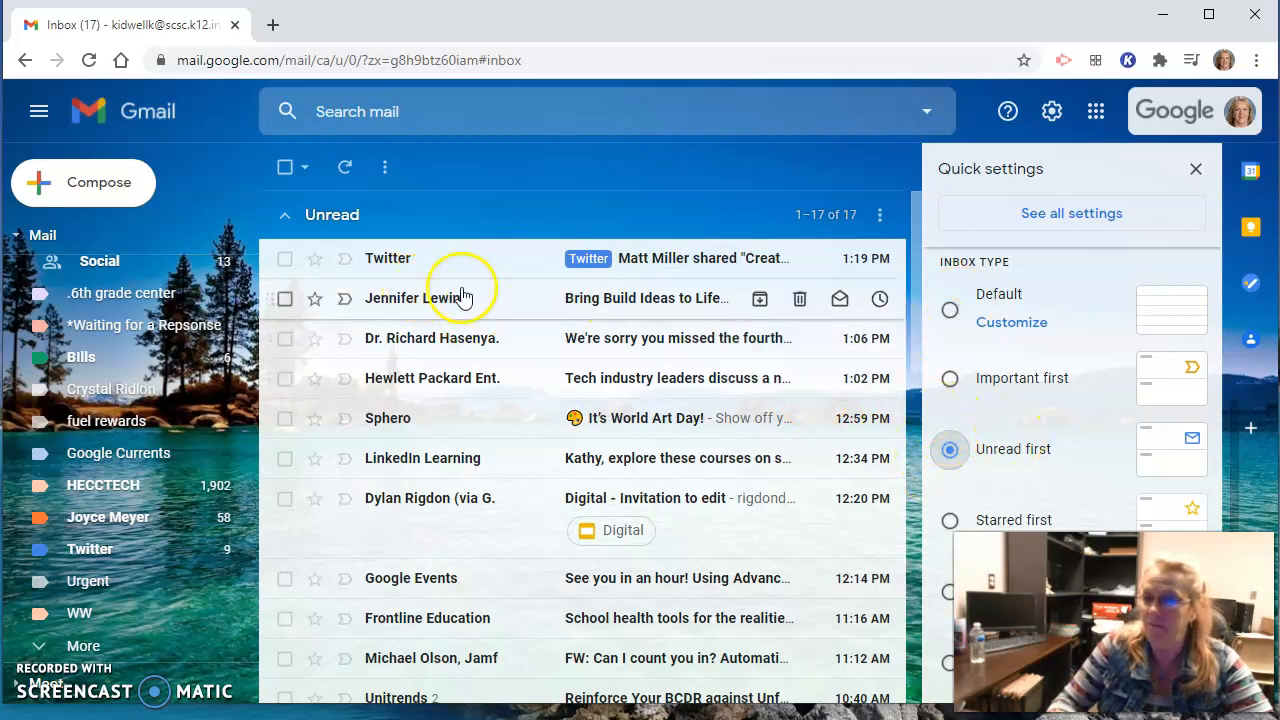
# Set the inbox type to Starred first
pyautogui.scroll(-2, 1076, 442)
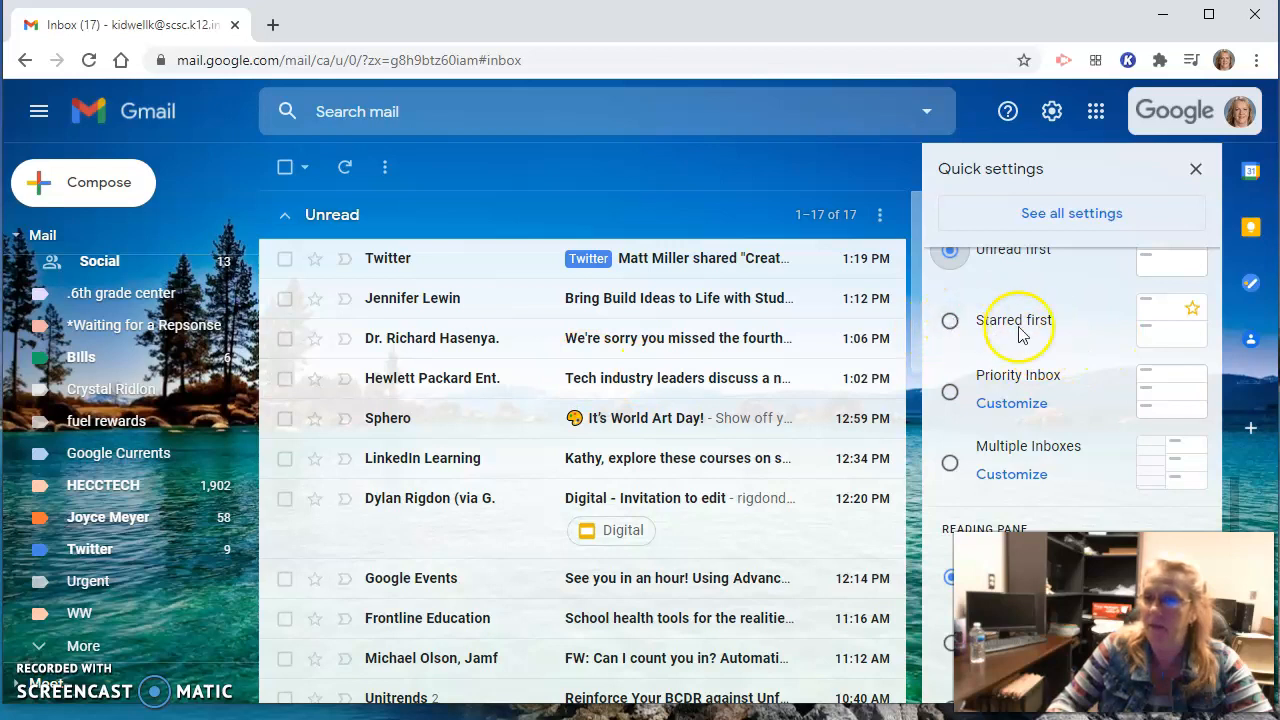
pyautogui.click(947, 322)
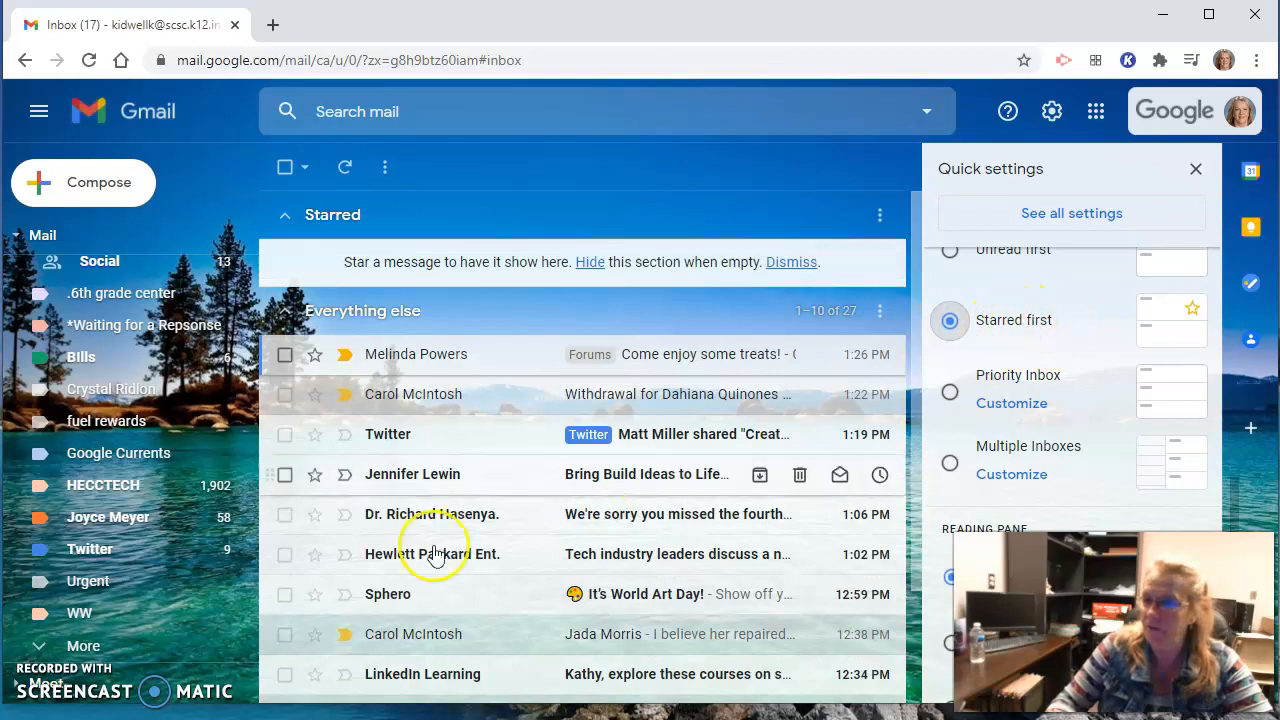
# Set the inbox type to Priority Inbox, view its customization settings, and return to the inbox
pyautogui.scroll(-2, 371, 540)
pyautogui.scroll(2, 471, 447)
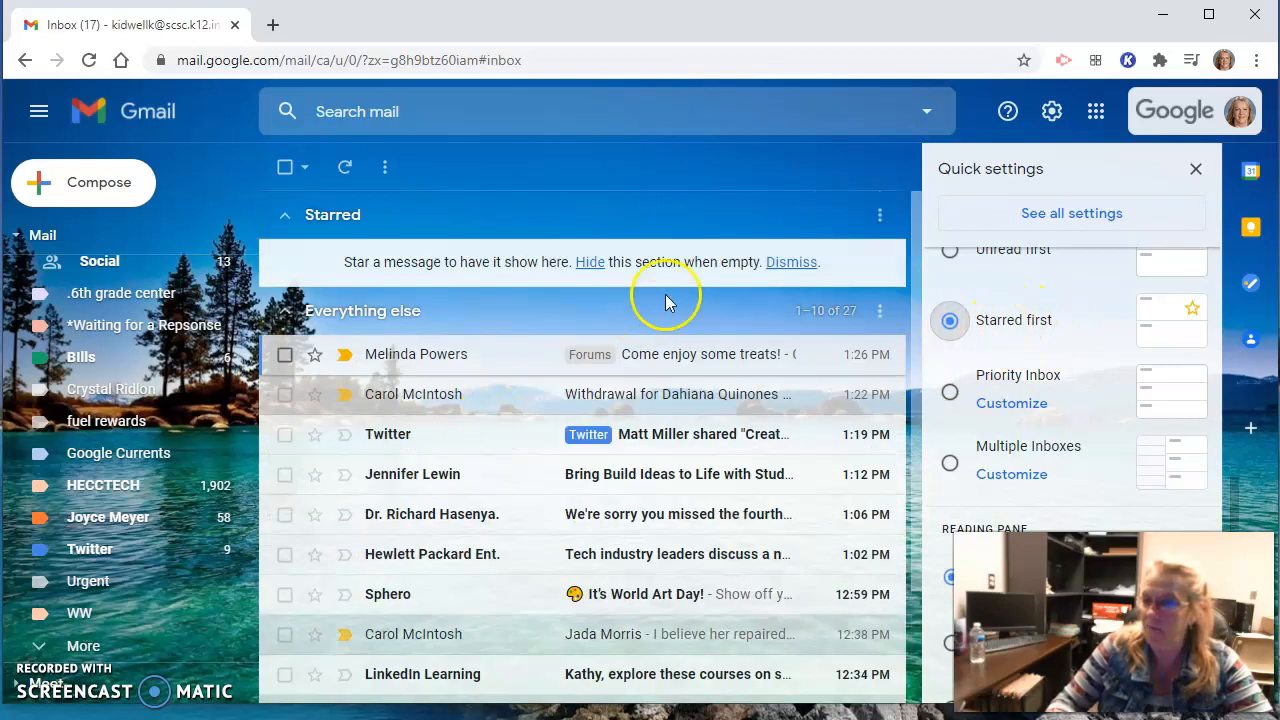
pyautogui.click(951, 392)
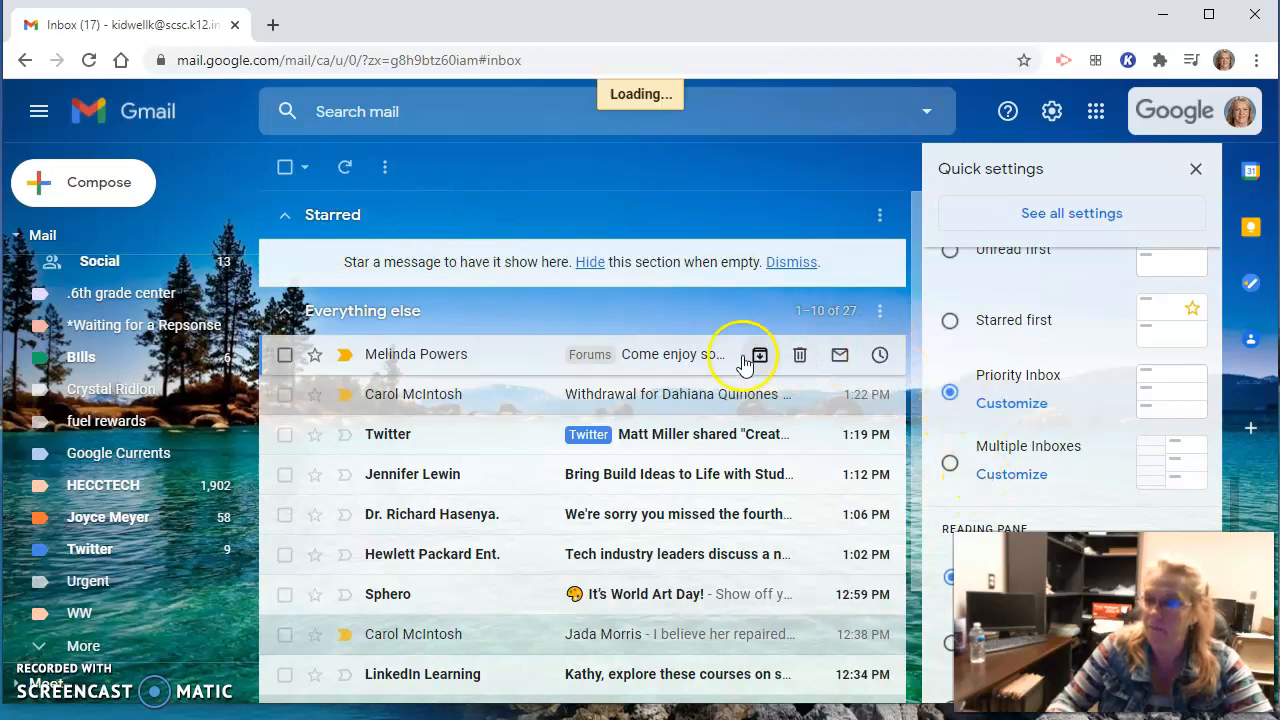
pyautogui.click(1012, 406)
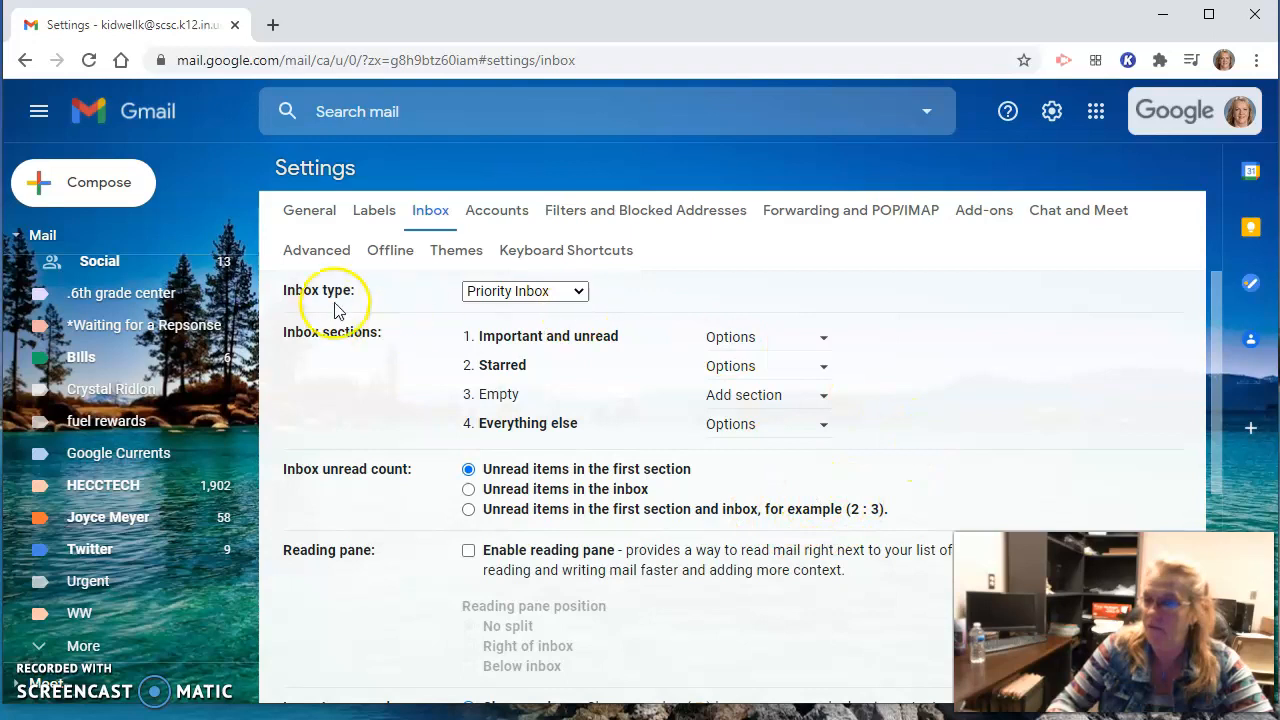
pyautogui.click(24, 62)
# Set the inbox type to Multiple Inboxes and open its customization settings
pyautogui.click(1050, 112)
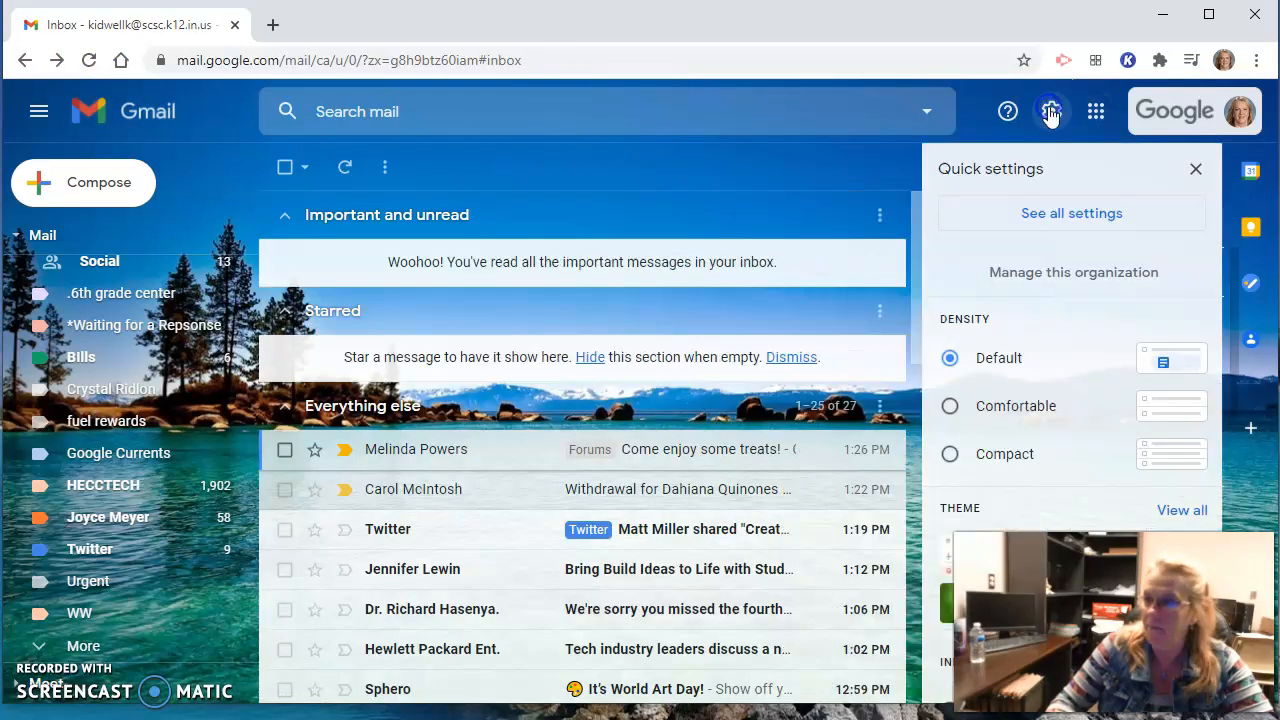
pyautogui.scroll(-2, 1066, 329)
pyautogui.scroll(1, 991, 363)
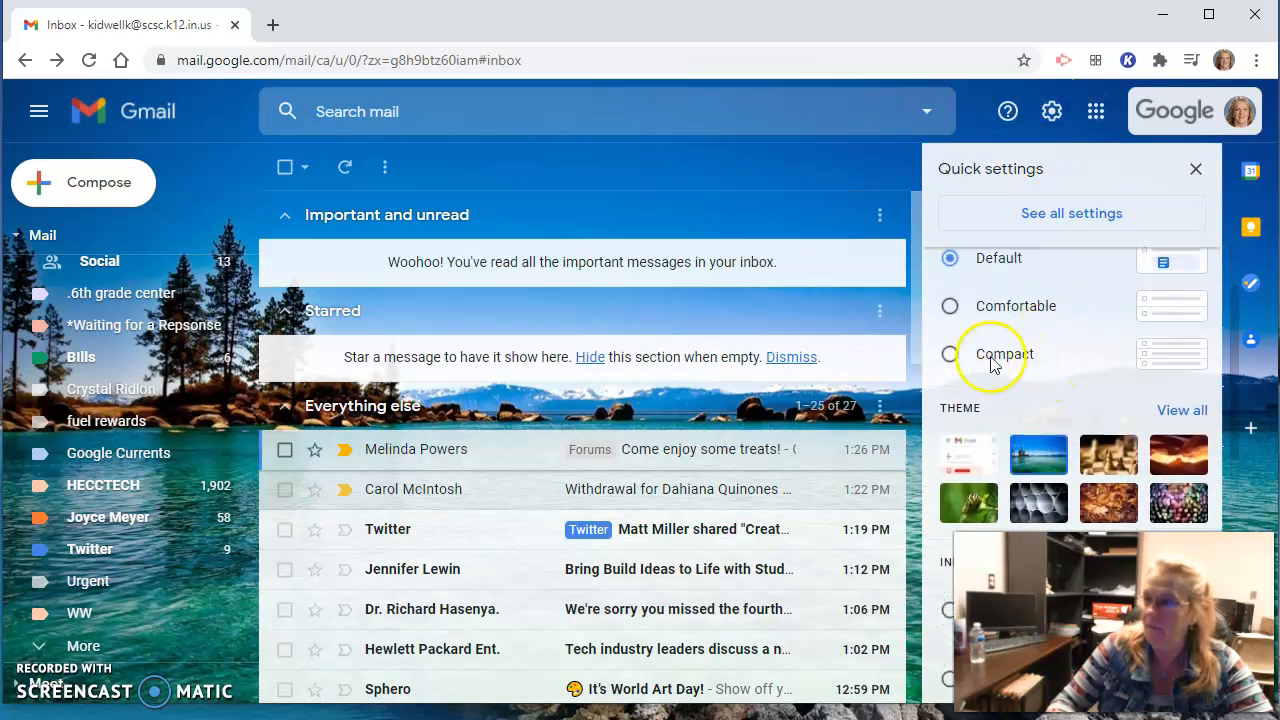
pyautogui.scroll(-6, 1040, 400)
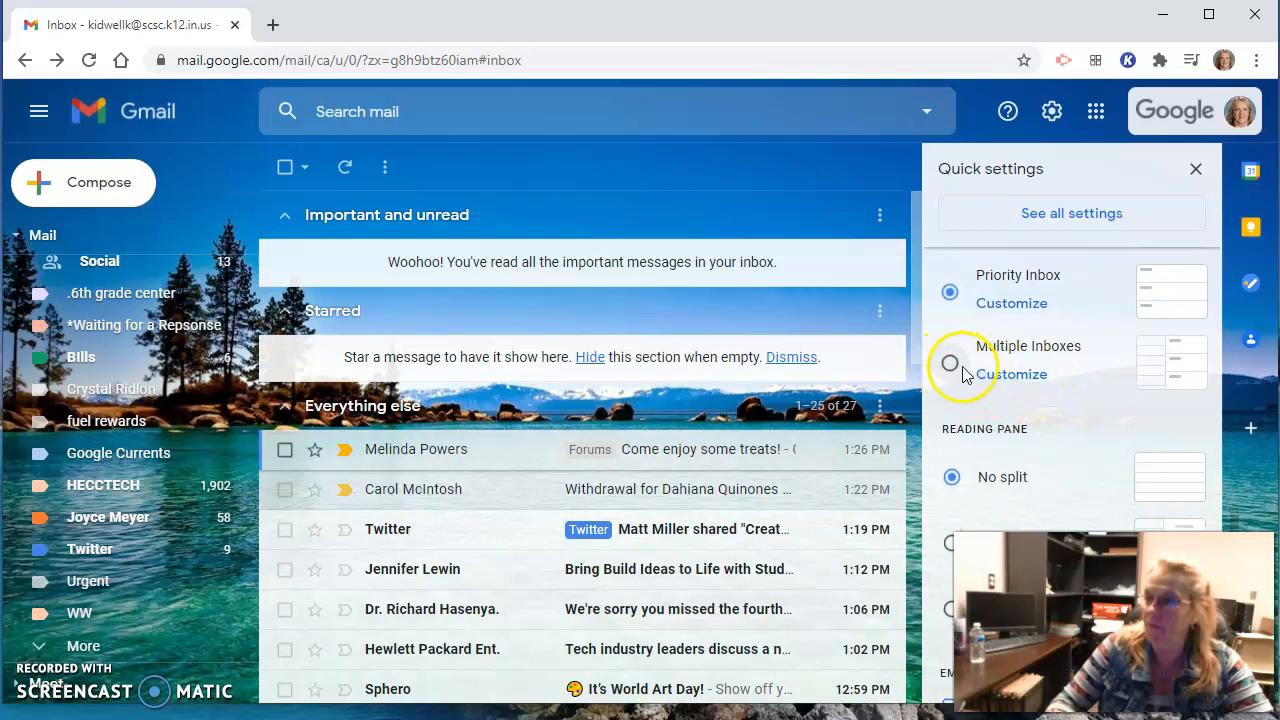
pyautogui.click(950, 365)
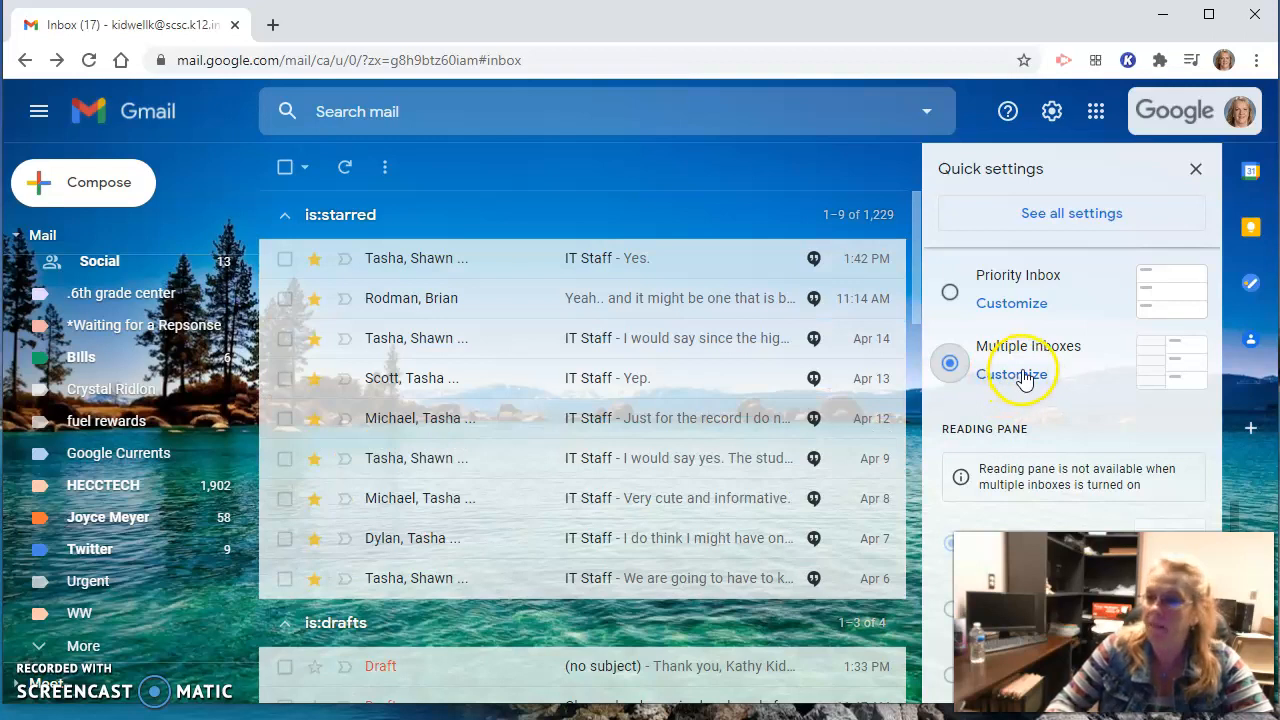
pyautogui.click(1023, 380)
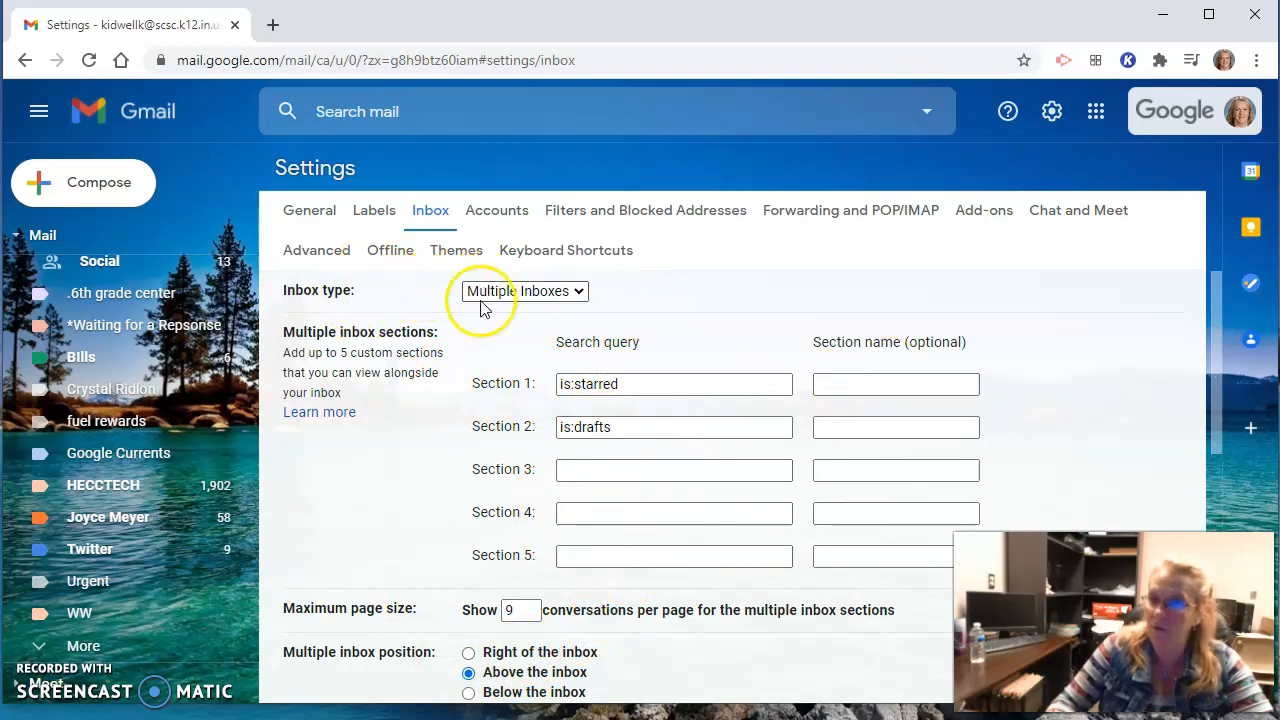
# Open the help article on multiple inboxes and read through the setup instructions
pyautogui.click(313, 414)
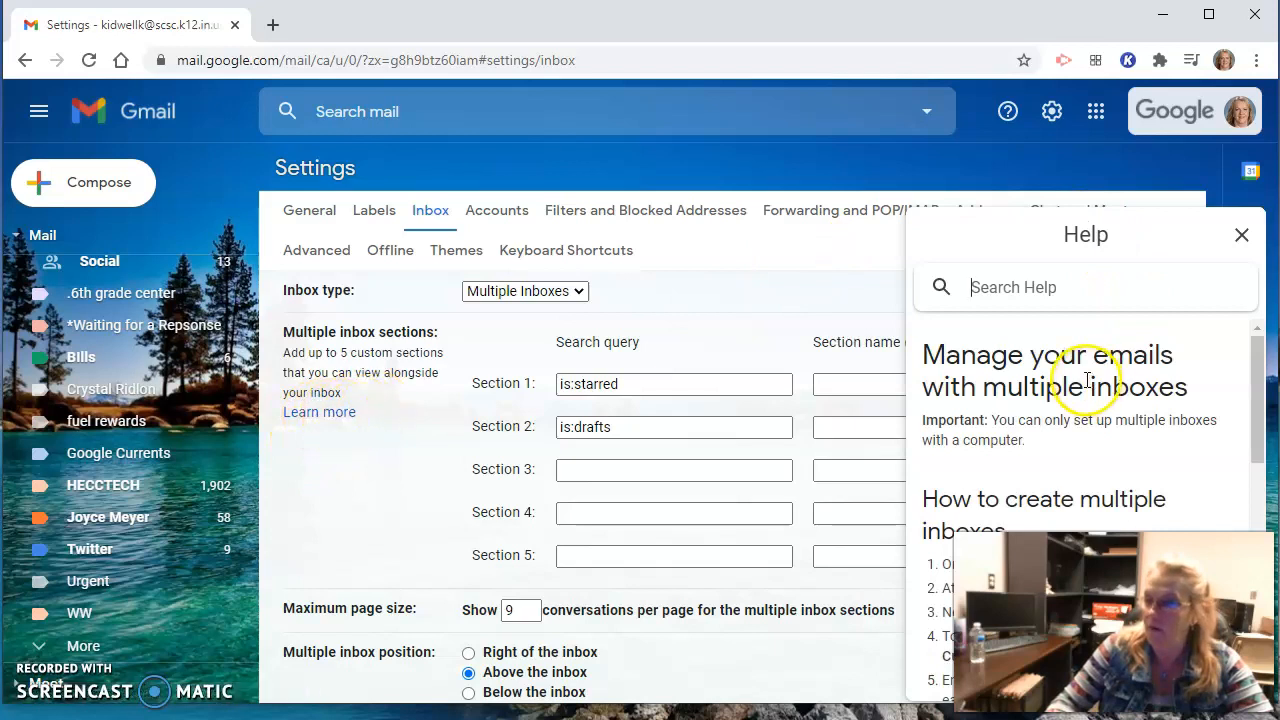
pyautogui.scroll(-1, 1094, 371)
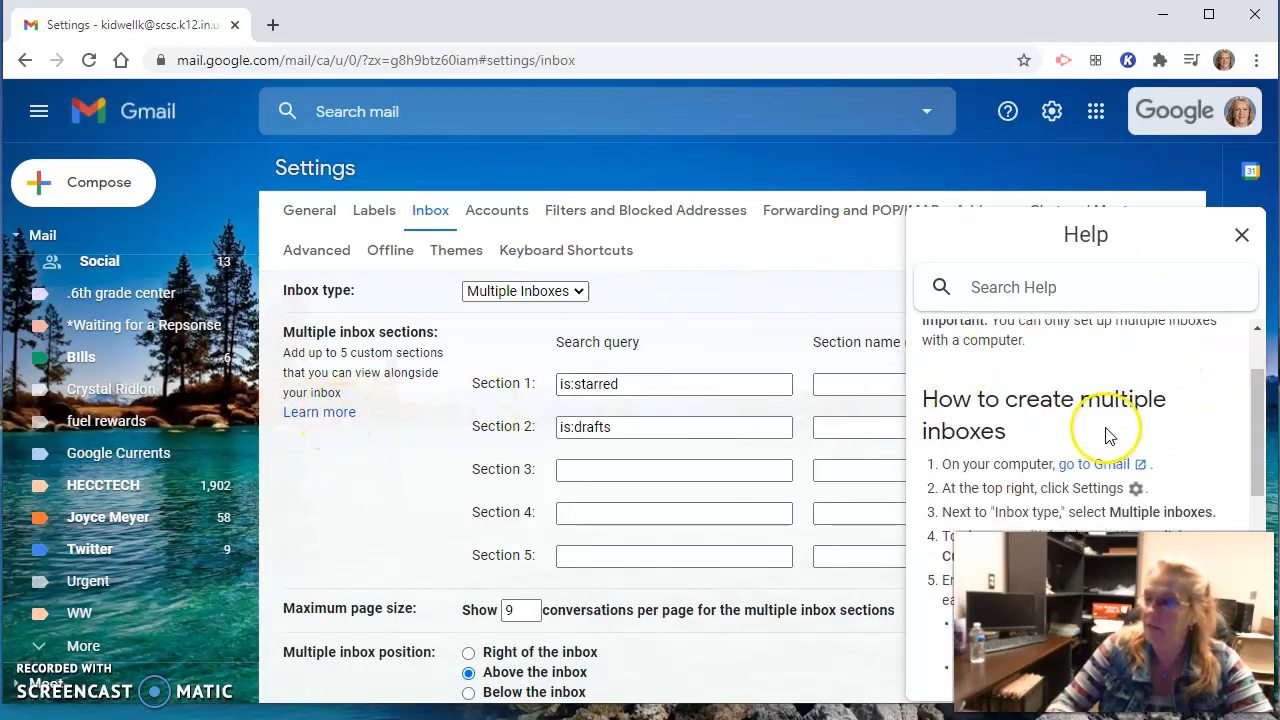
pyautogui.scroll(-5, 1110, 425)
pyautogui.scroll(-1, 1089, 434)
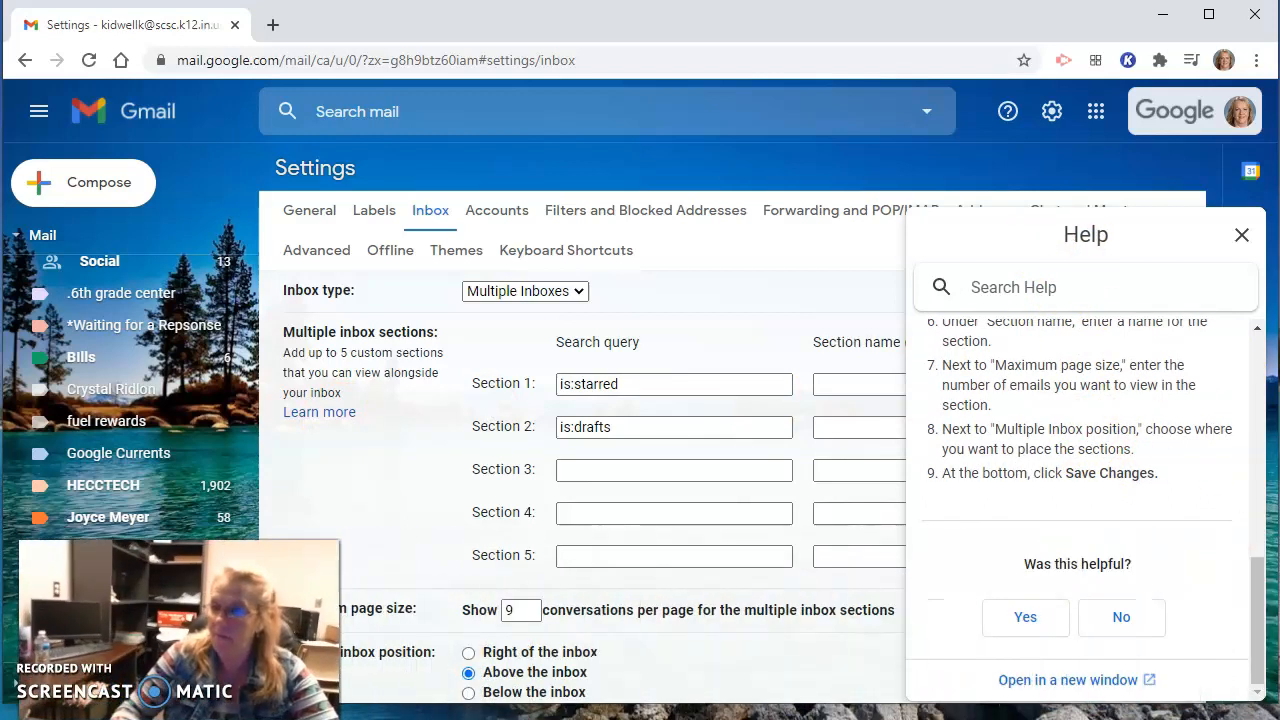
pyautogui.scroll(10, 1085, 465)
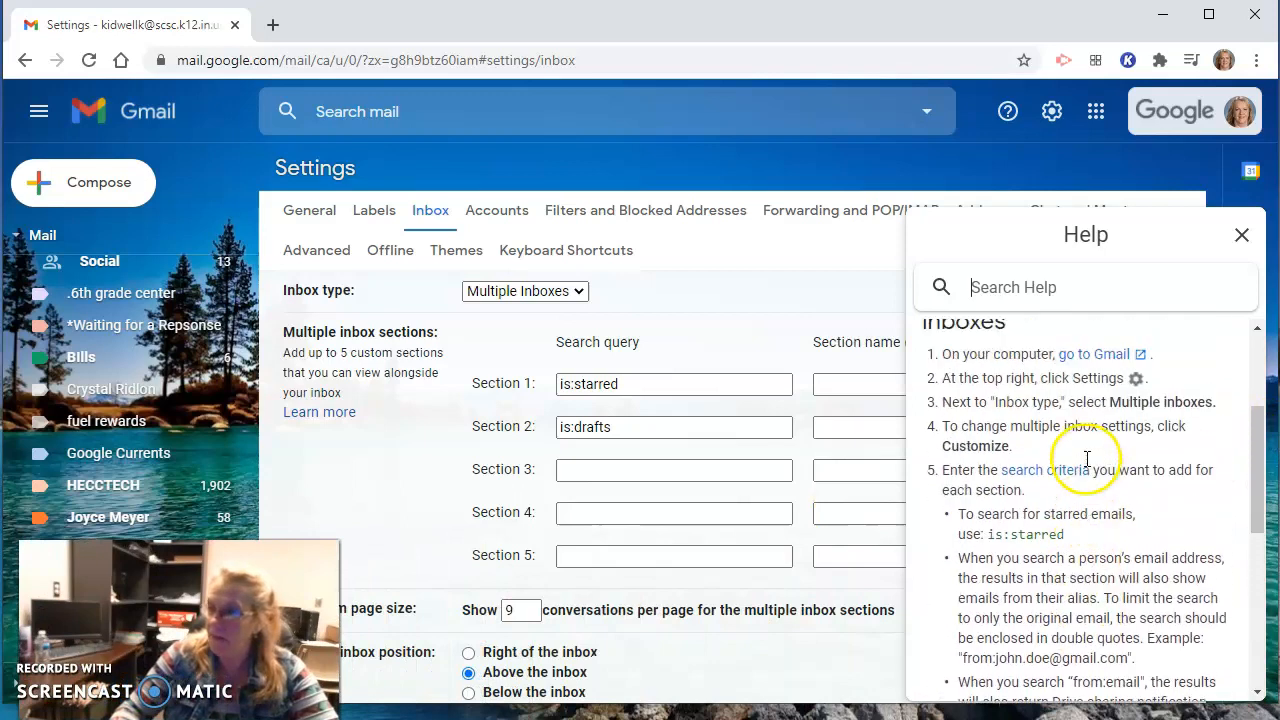
pyautogui.scroll(-3, 1080, 568)
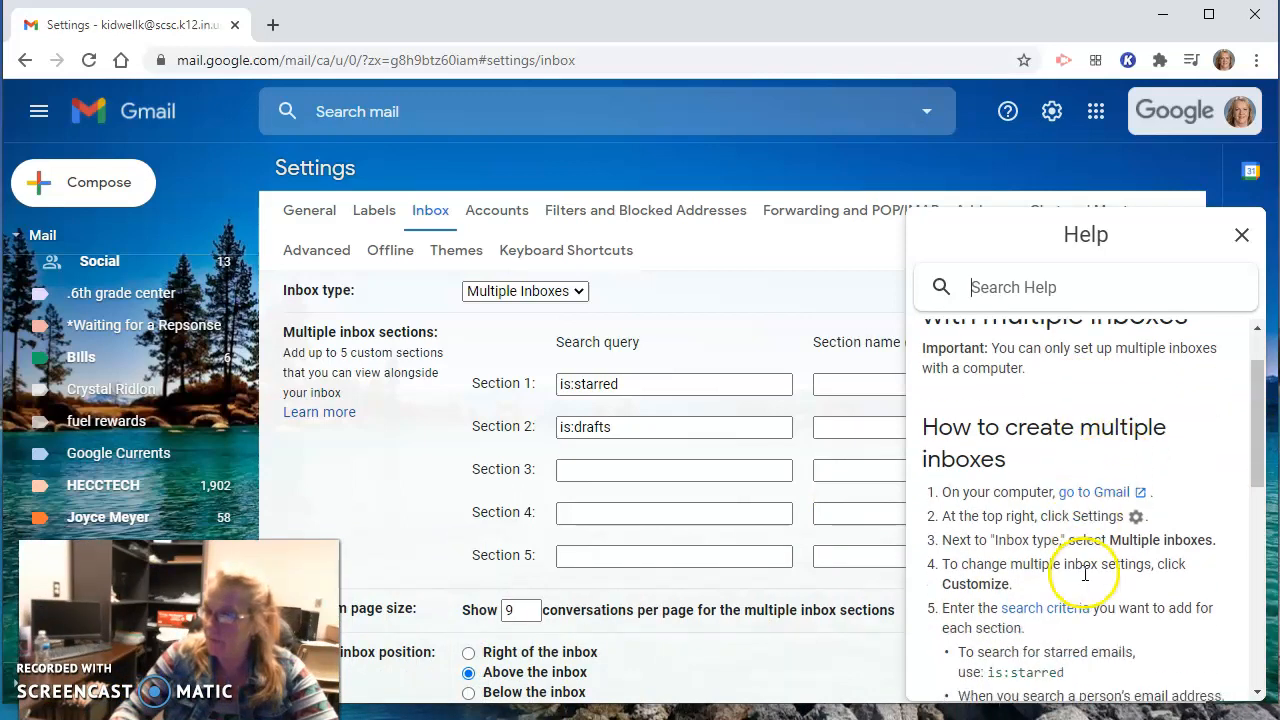
# Look through the linked help article on search criteria for the inbox sections and close the help
pyautogui.click(1045, 482)
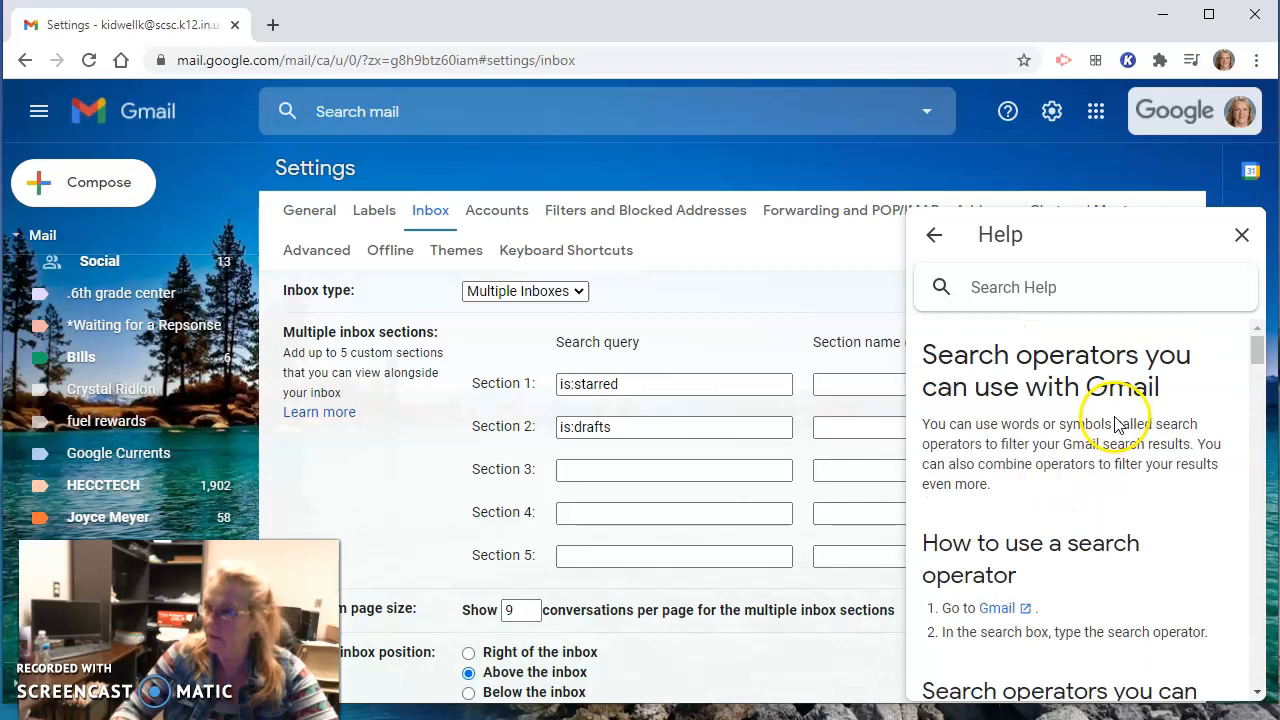
pyautogui.scroll(-3, 1118, 430)
pyautogui.scroll(-8, 1120, 450)
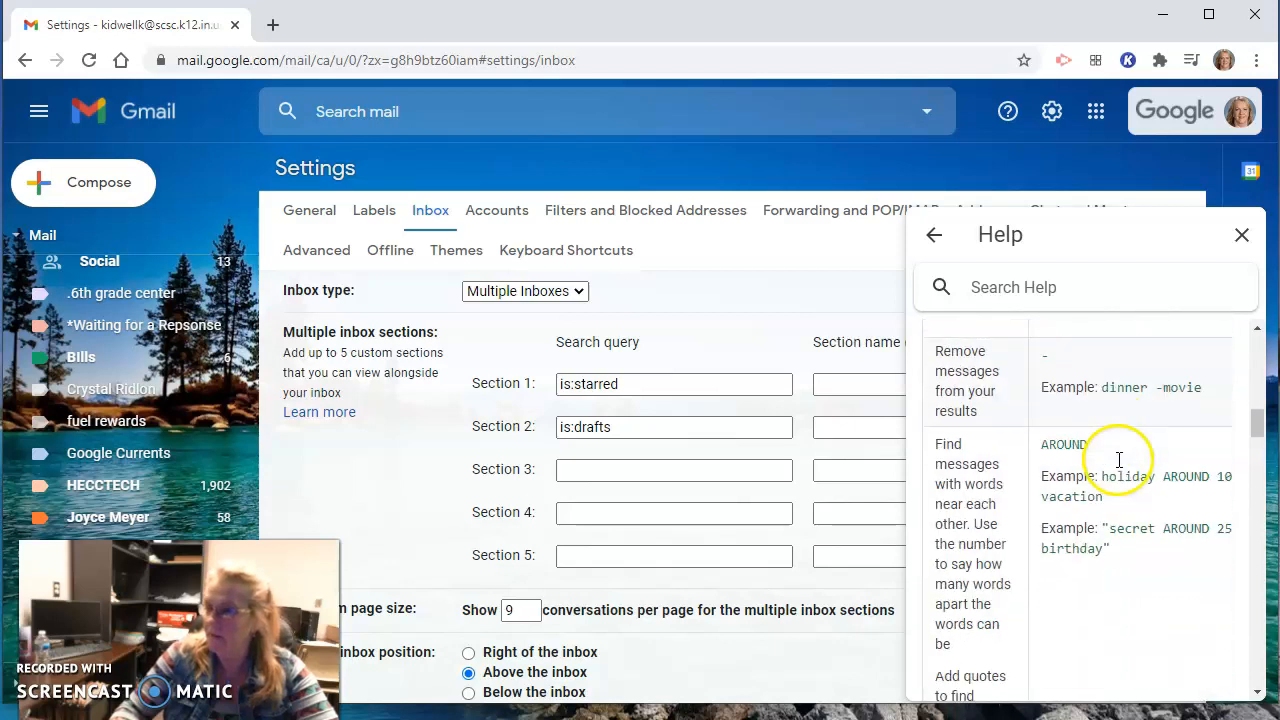
pyautogui.scroll(-5, 1118, 467)
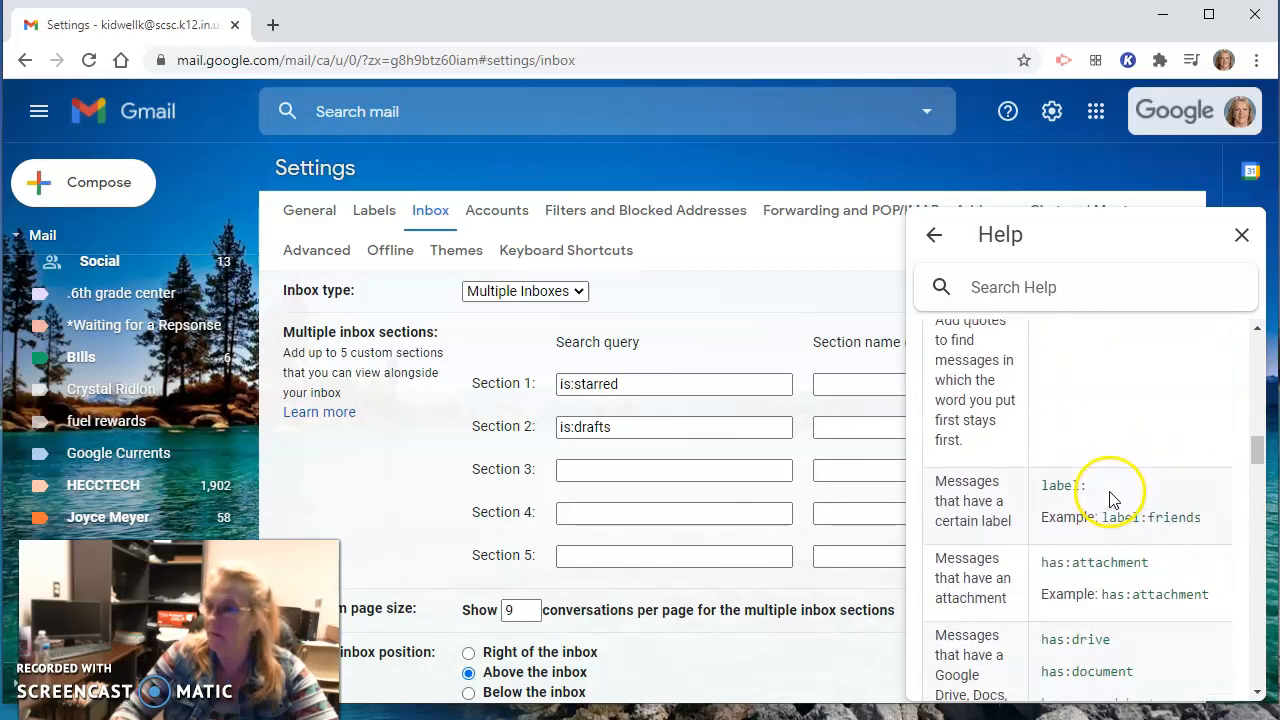
pyautogui.scroll(-5, 1110, 498)
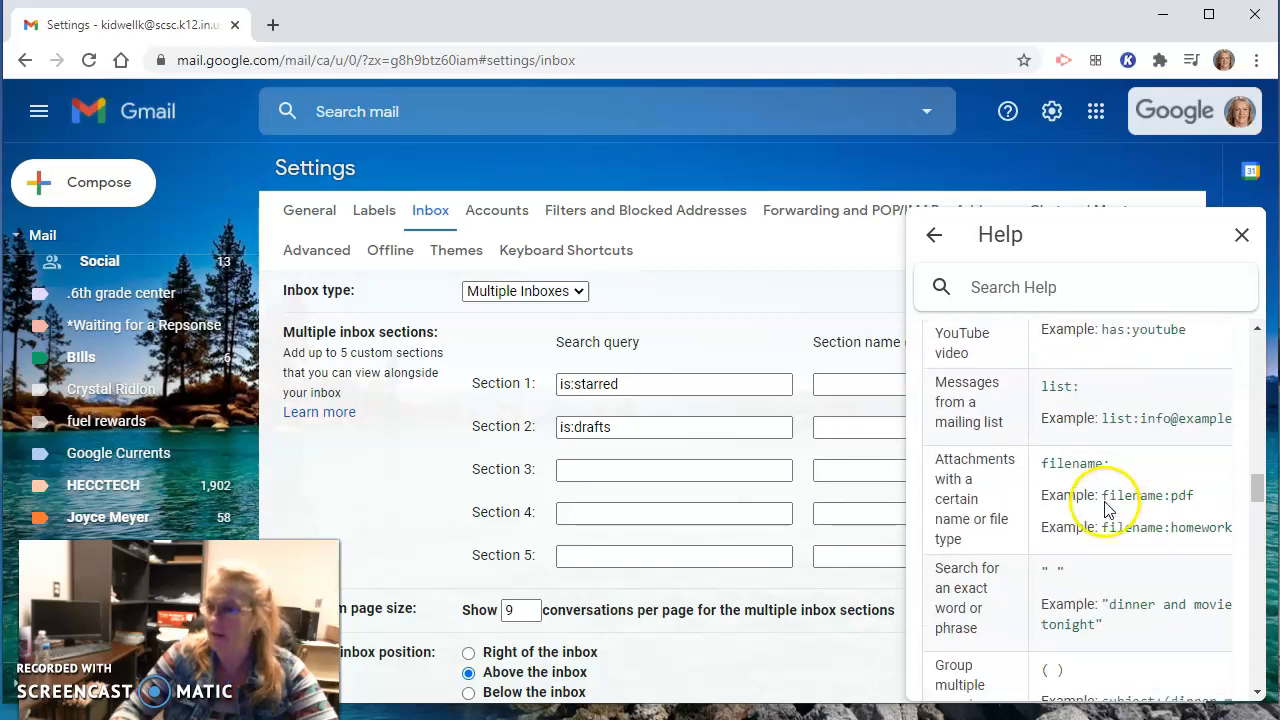
pyautogui.click(1240, 240)
# Return to the inbox, set the inbox type back to Default, and close the quick settings
pyautogui.scroll(2, 218, 298)
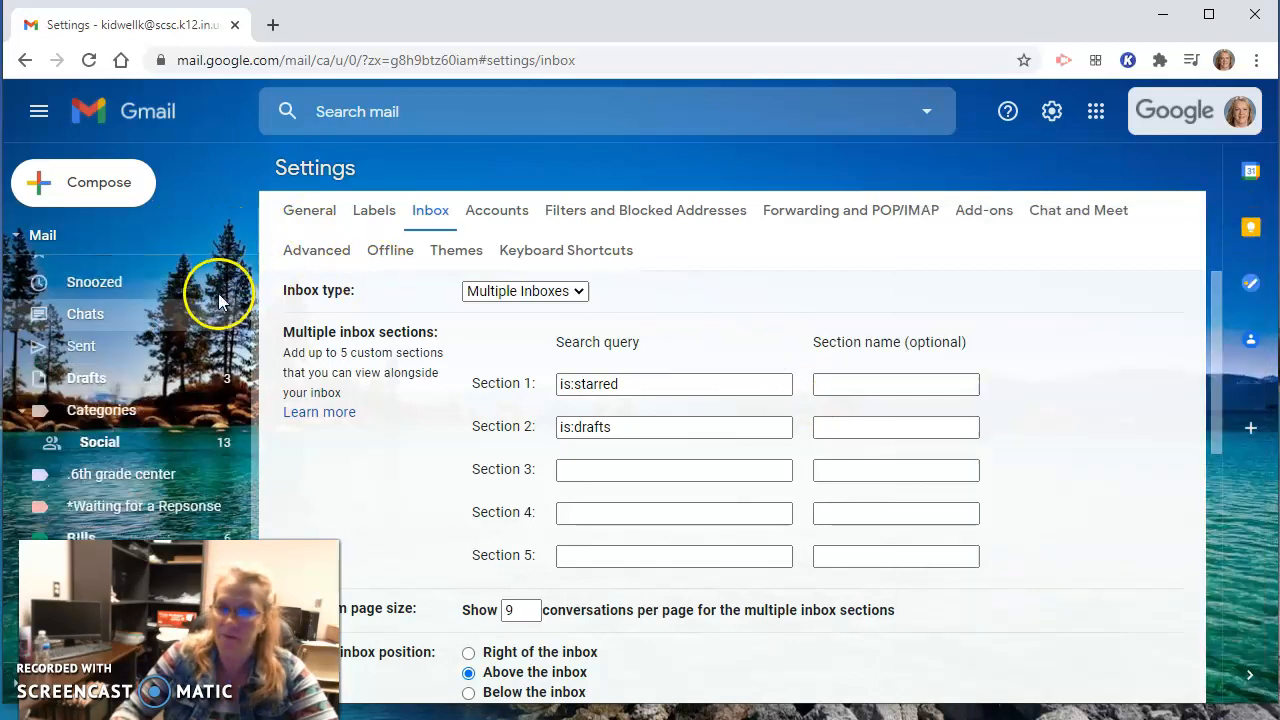
pyautogui.scroll(1, 150, 300)
pyautogui.click(75, 262)
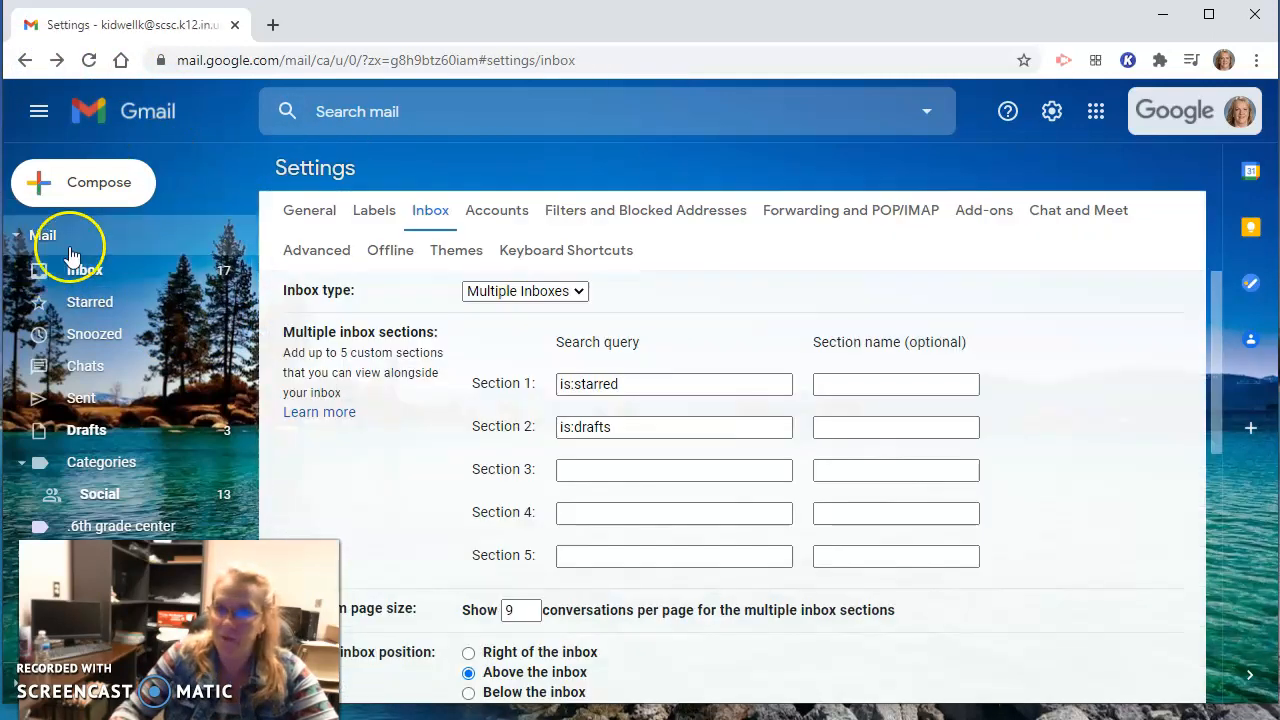
pyautogui.click(81, 276)
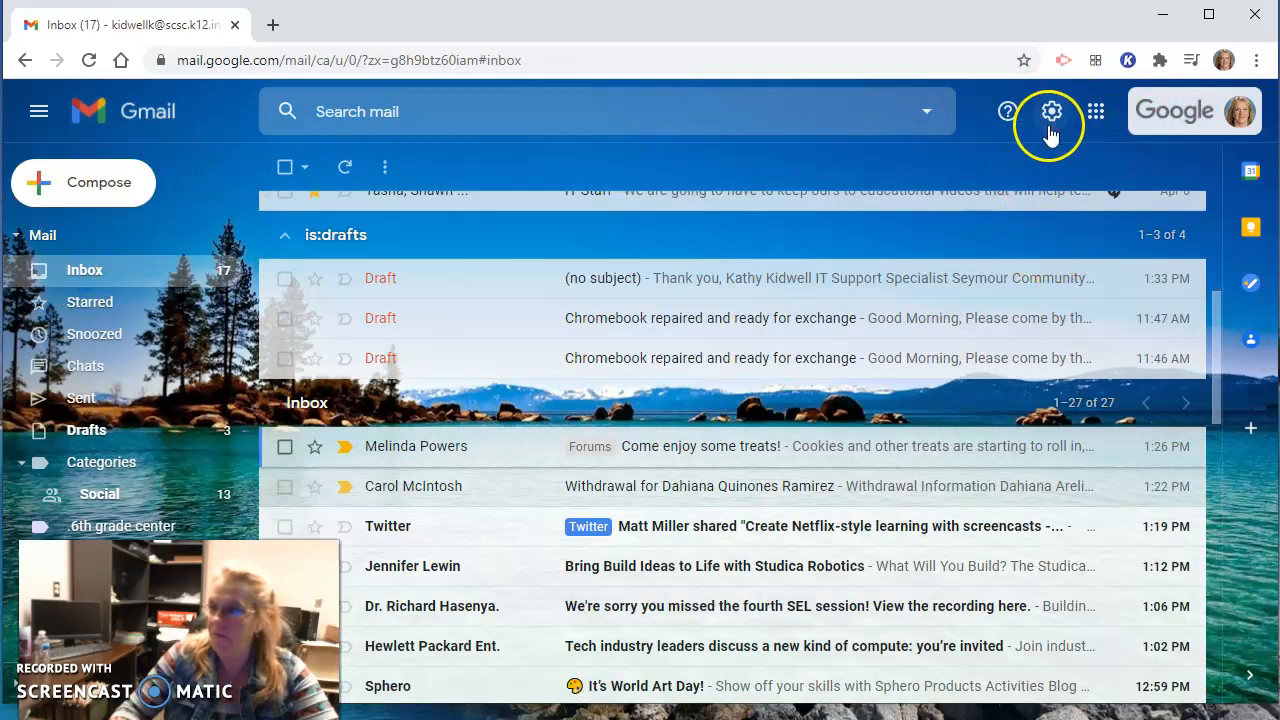
pyautogui.click(1050, 130)
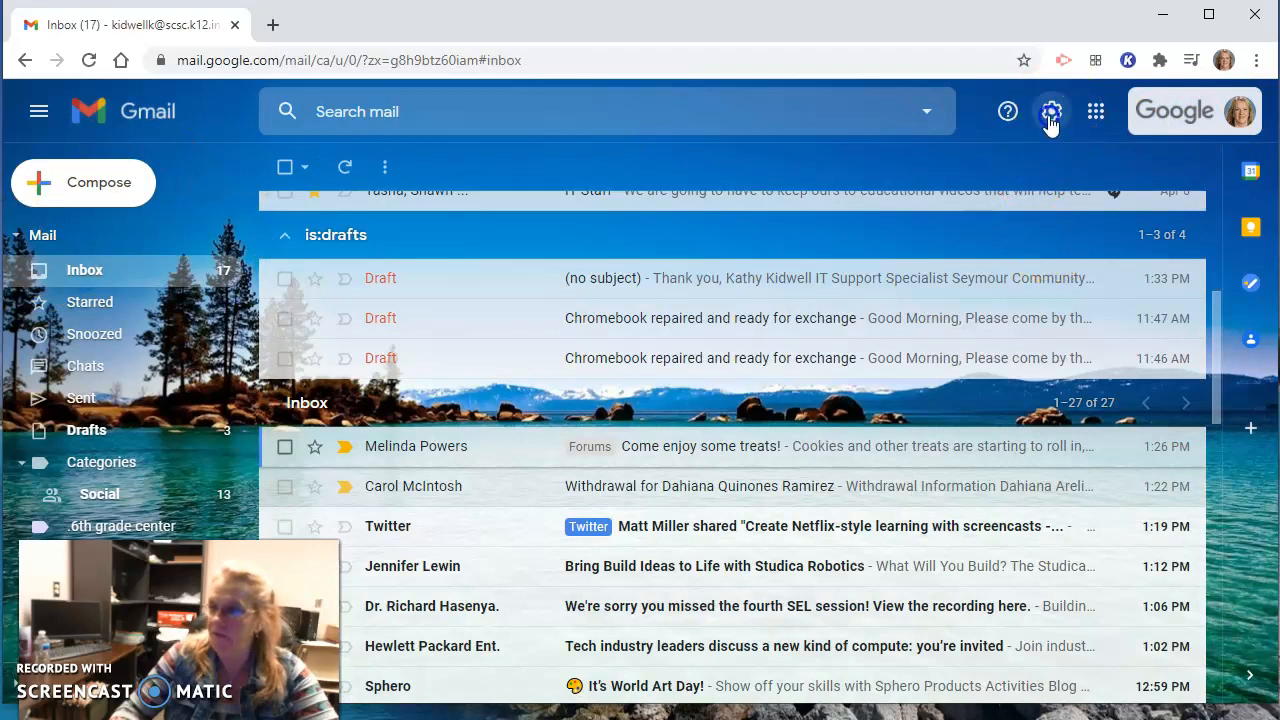
pyautogui.scroll(-3, 948, 497)
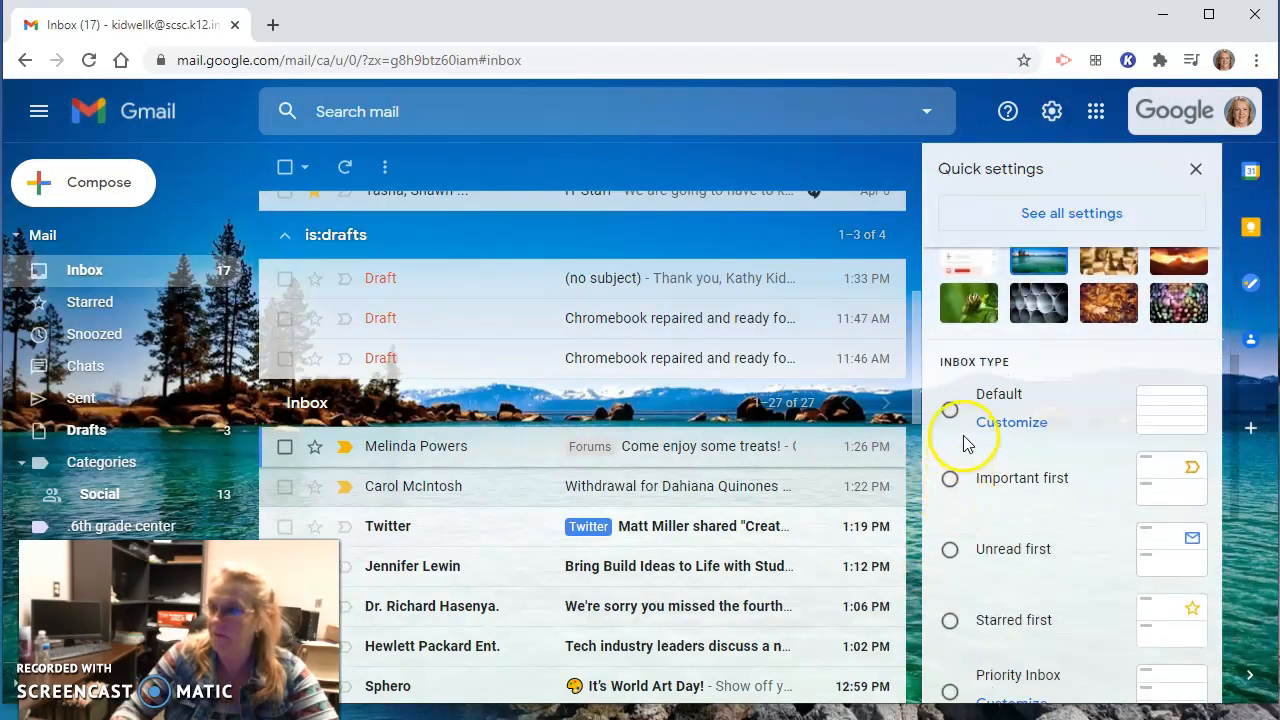
pyautogui.click(952, 411)
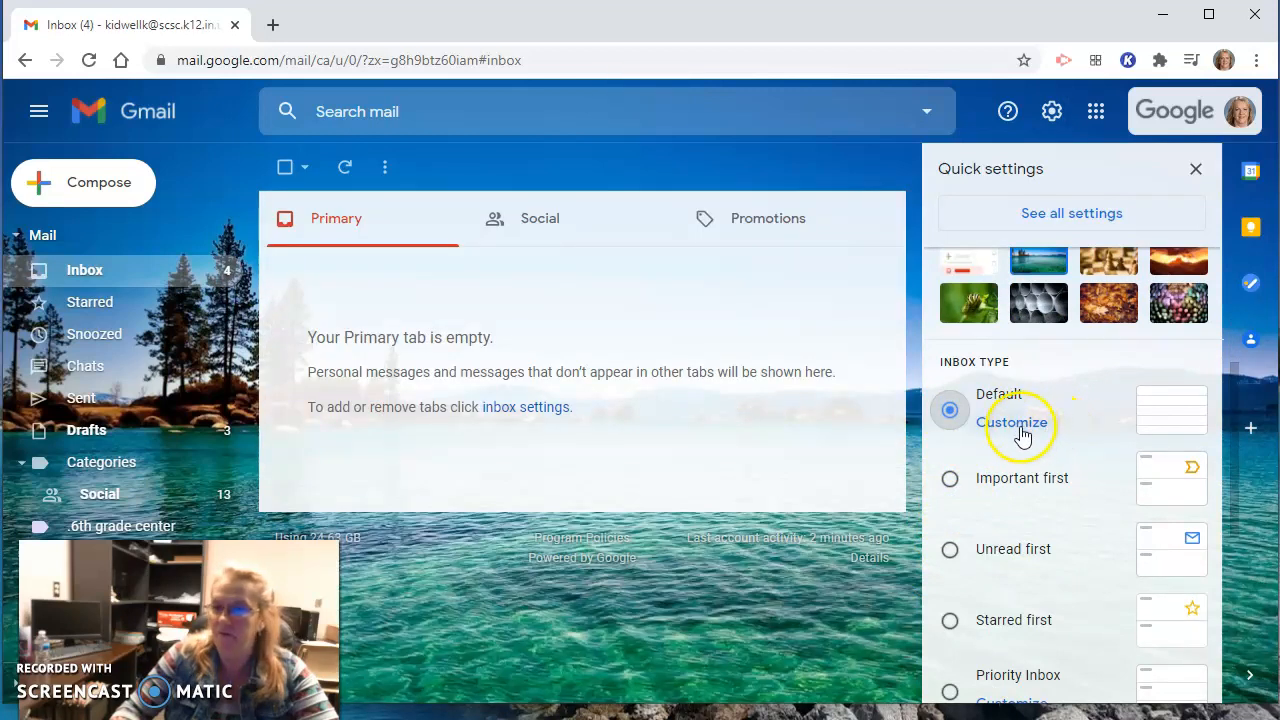
pyautogui.click(75, 275)
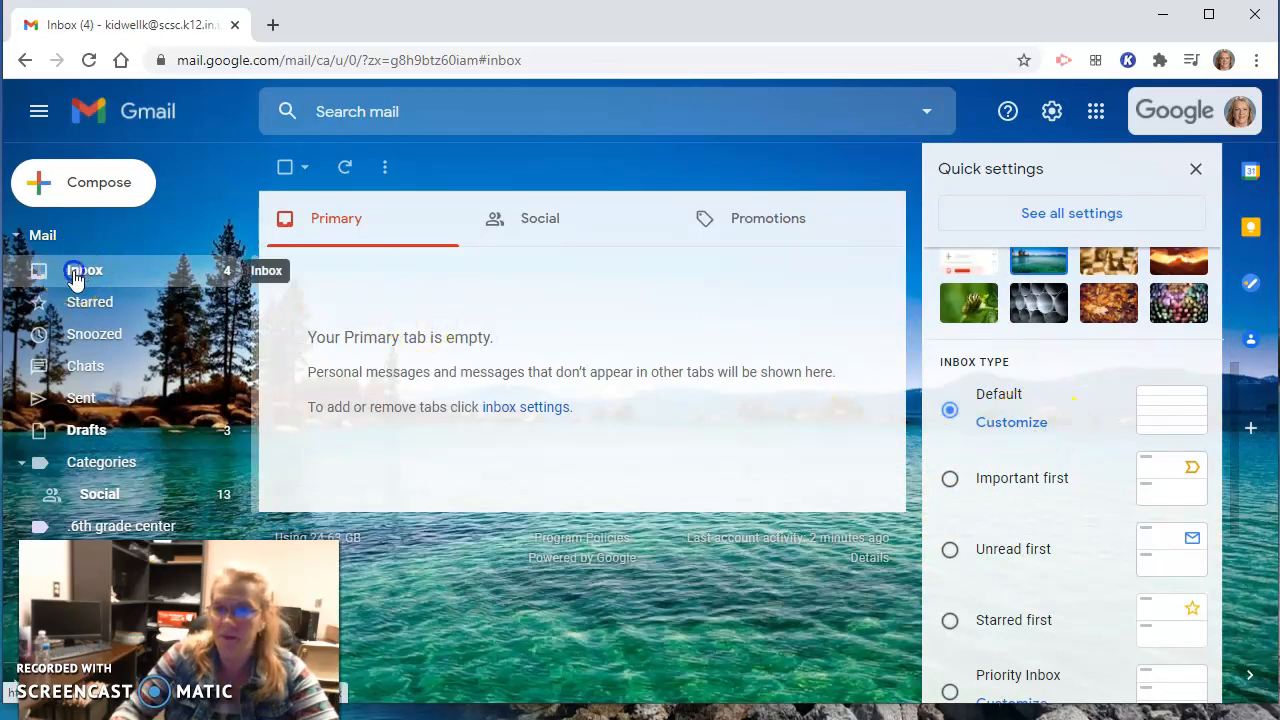
pyautogui.click(1193, 168)
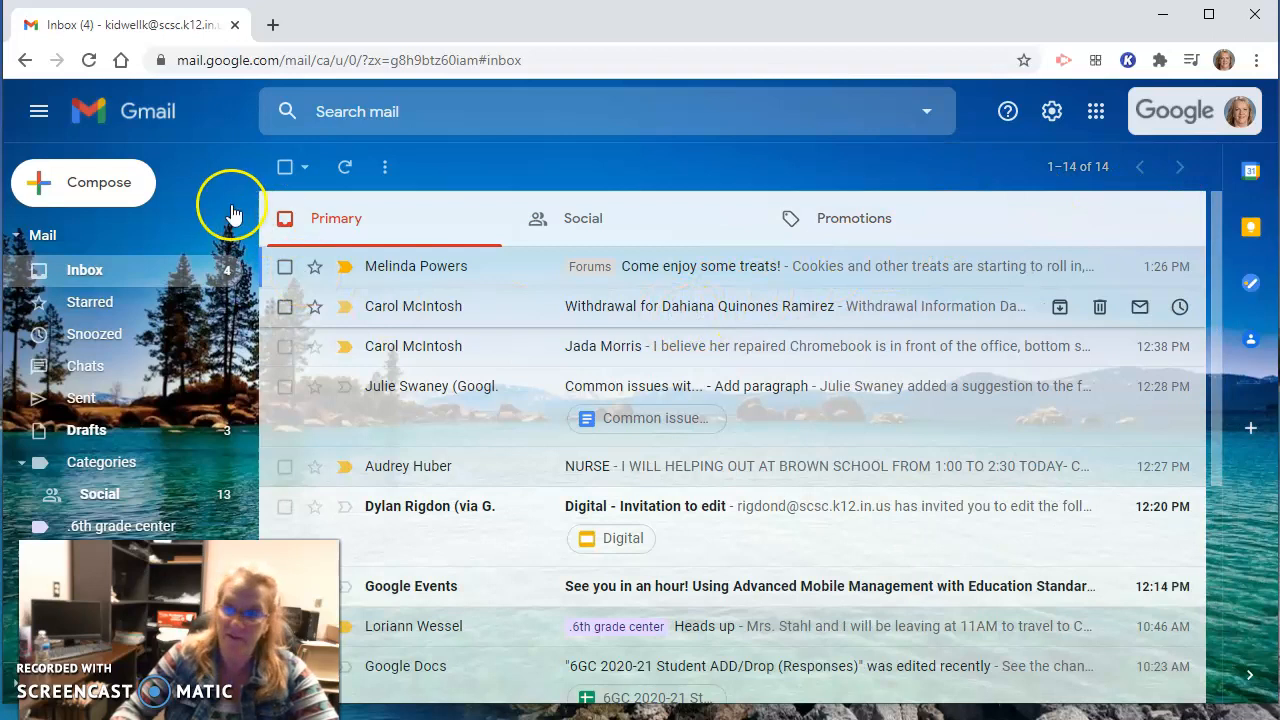
# Start a new message addressed to the 6gc Staff group
pyautogui.click(100, 186)
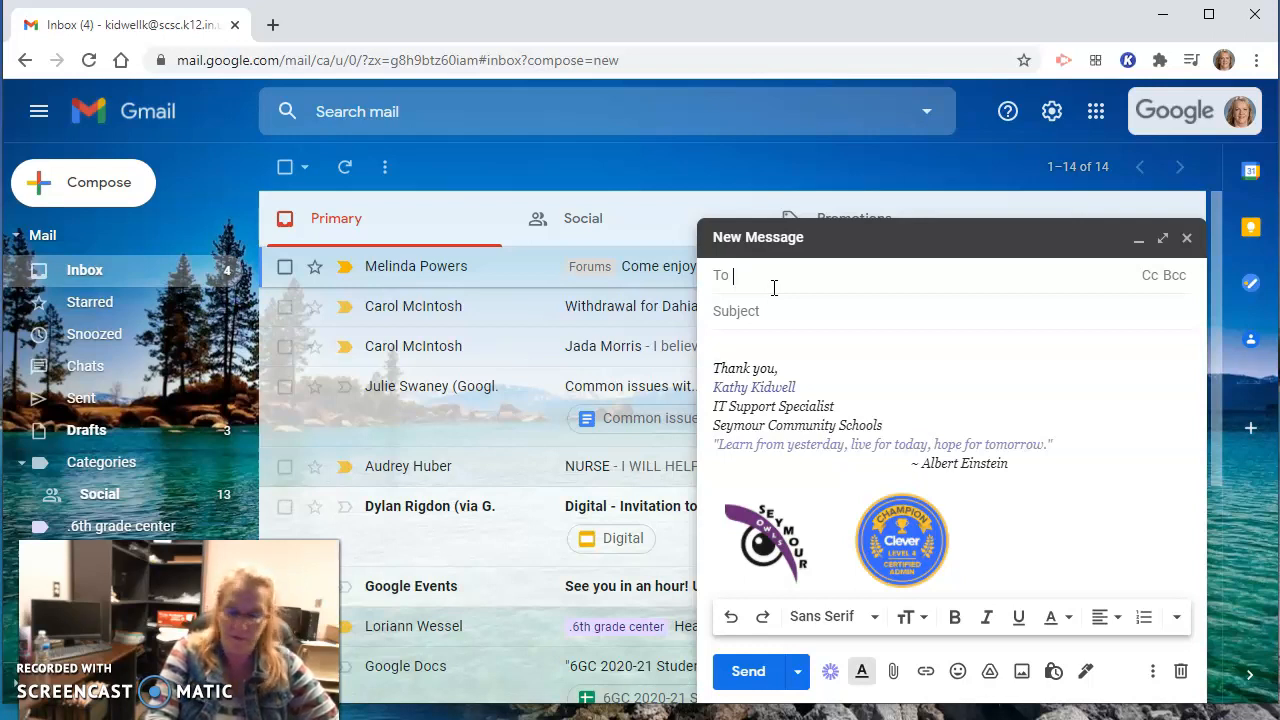
pyautogui.write('6g')
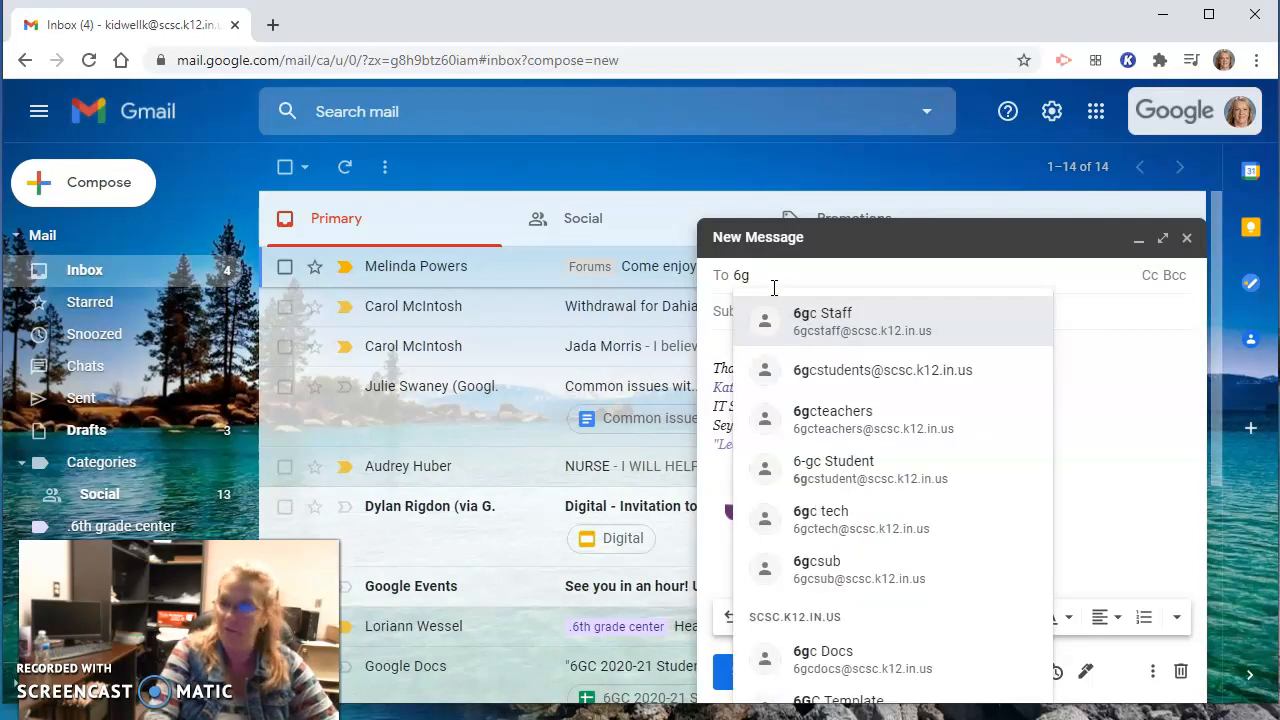
pyautogui.click(737, 334)
pyautogui.click(758, 311)
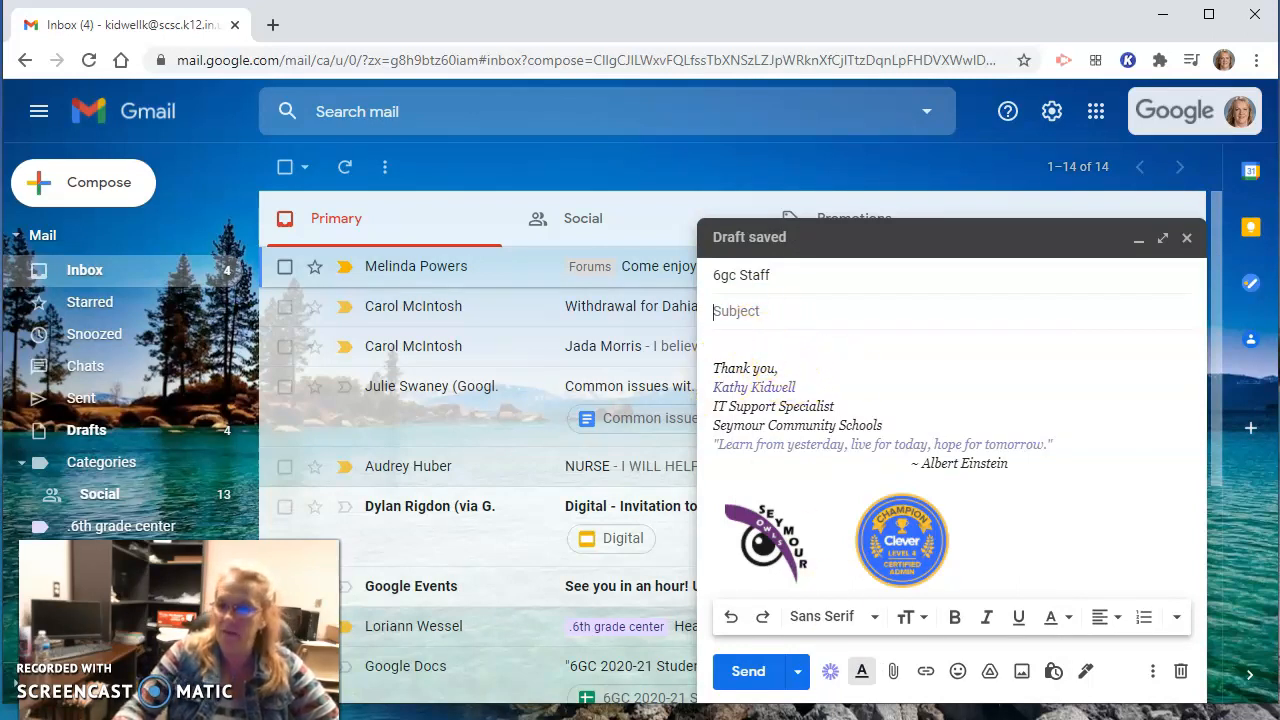
# Examine the Schedule send options and the custom date and time picker, cancel scheduling, and close the message draft
pyautogui.click(801, 673)
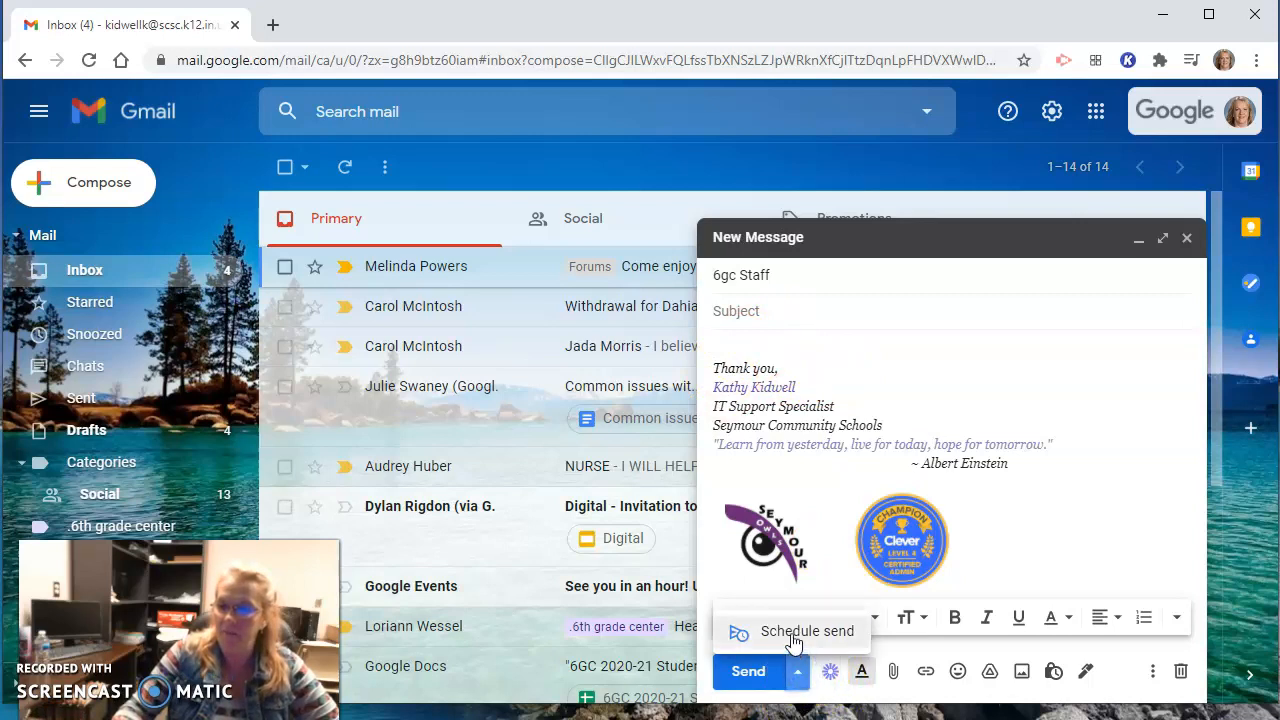
pyautogui.click(792, 634)
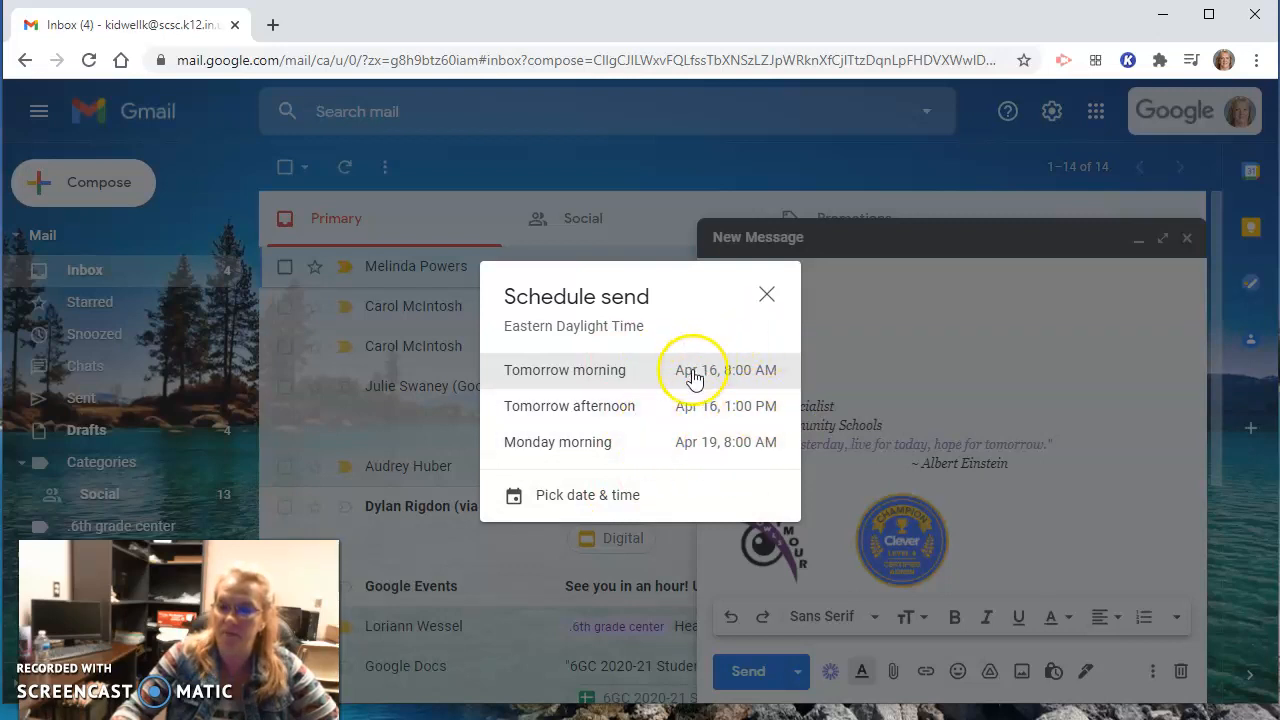
pyautogui.click(579, 496)
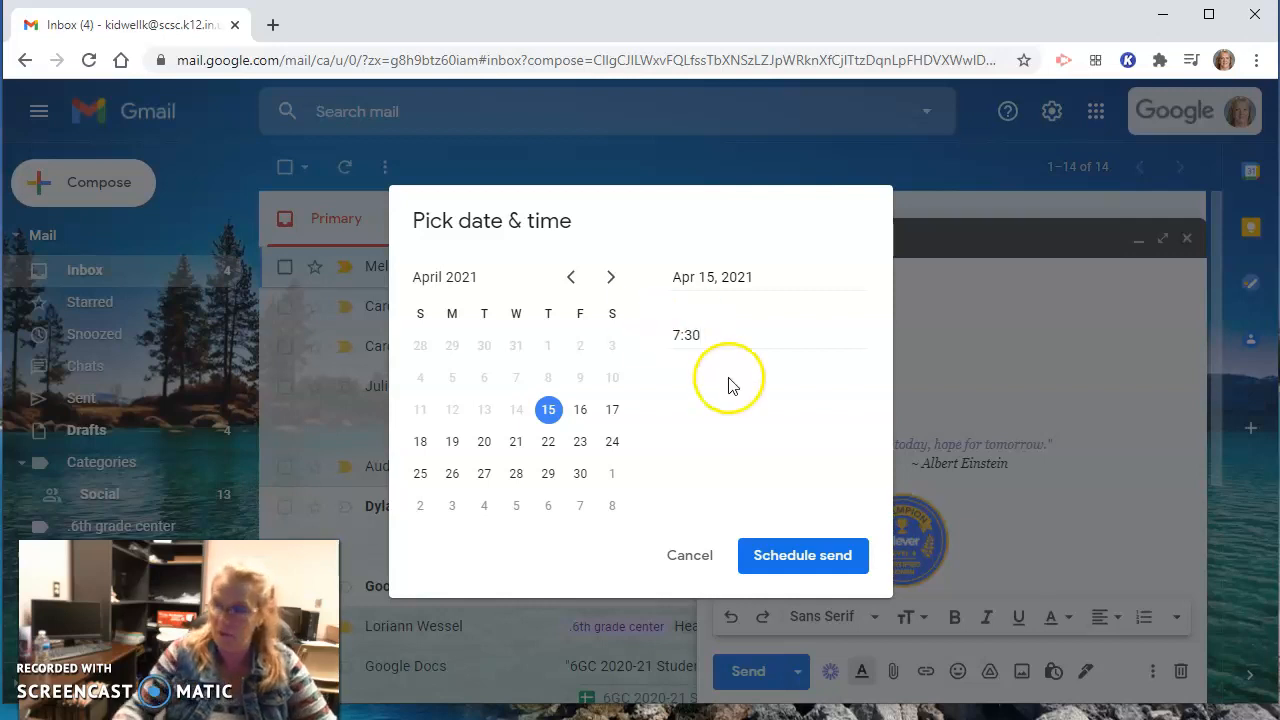
pyautogui.click(680, 560)
pyautogui.click(1186, 238)
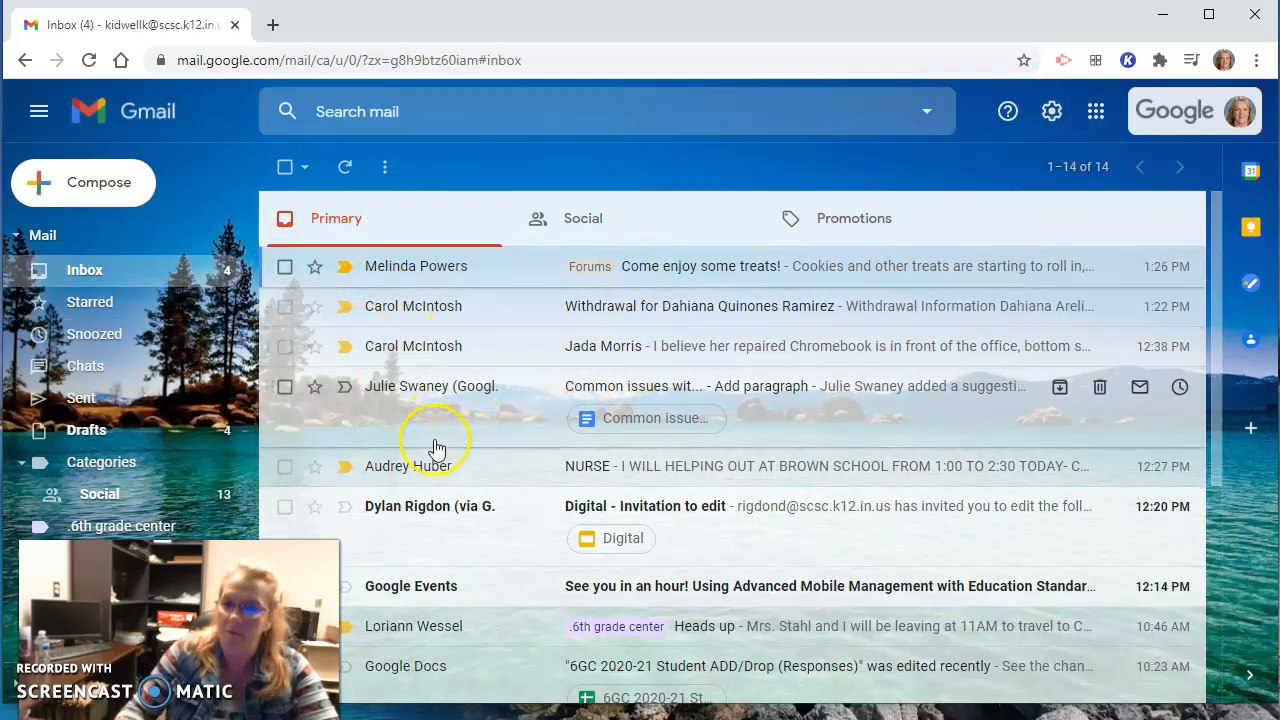
pyautogui.scroll(-2, 440, 450)
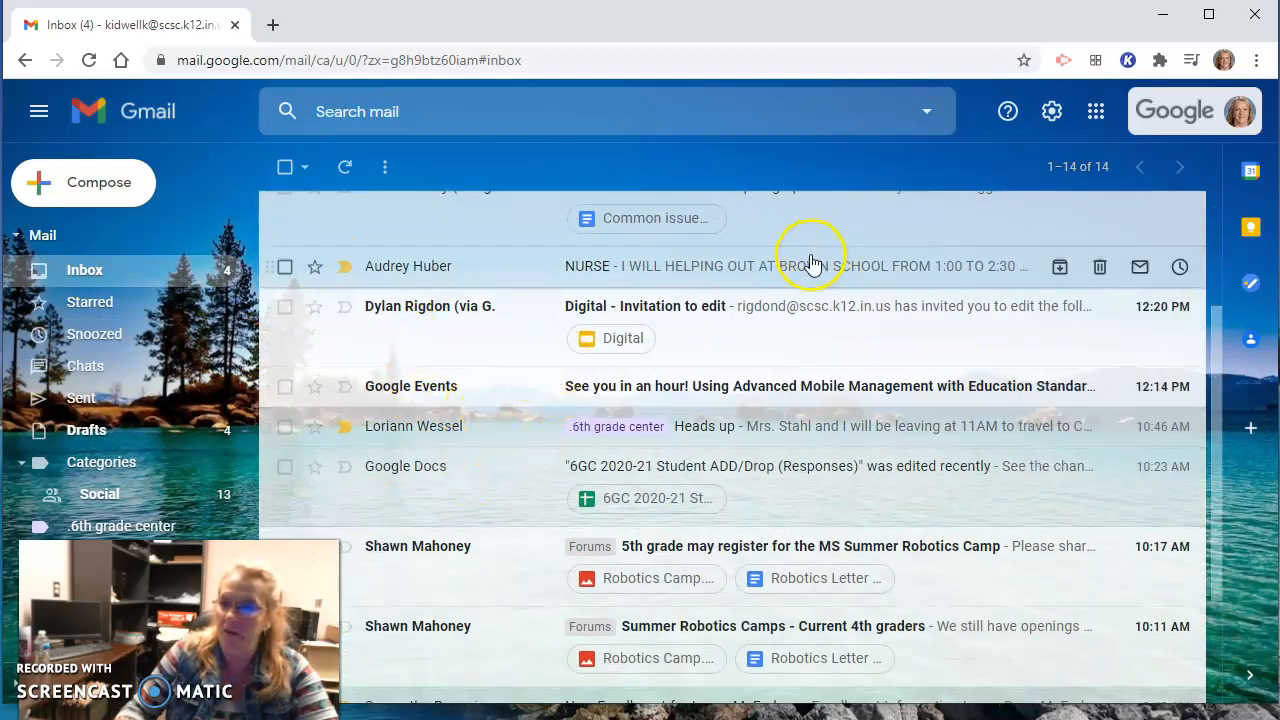
pyautogui.click(90, 188)
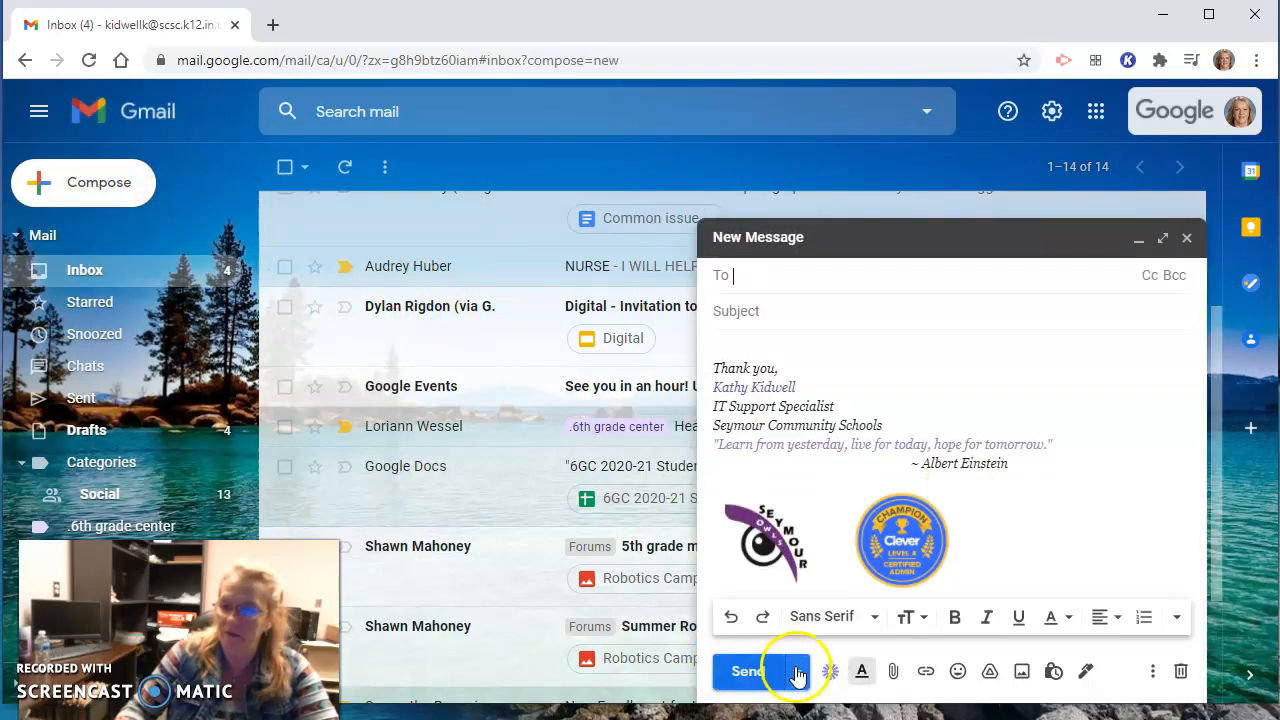
pyautogui.click(1186, 239)
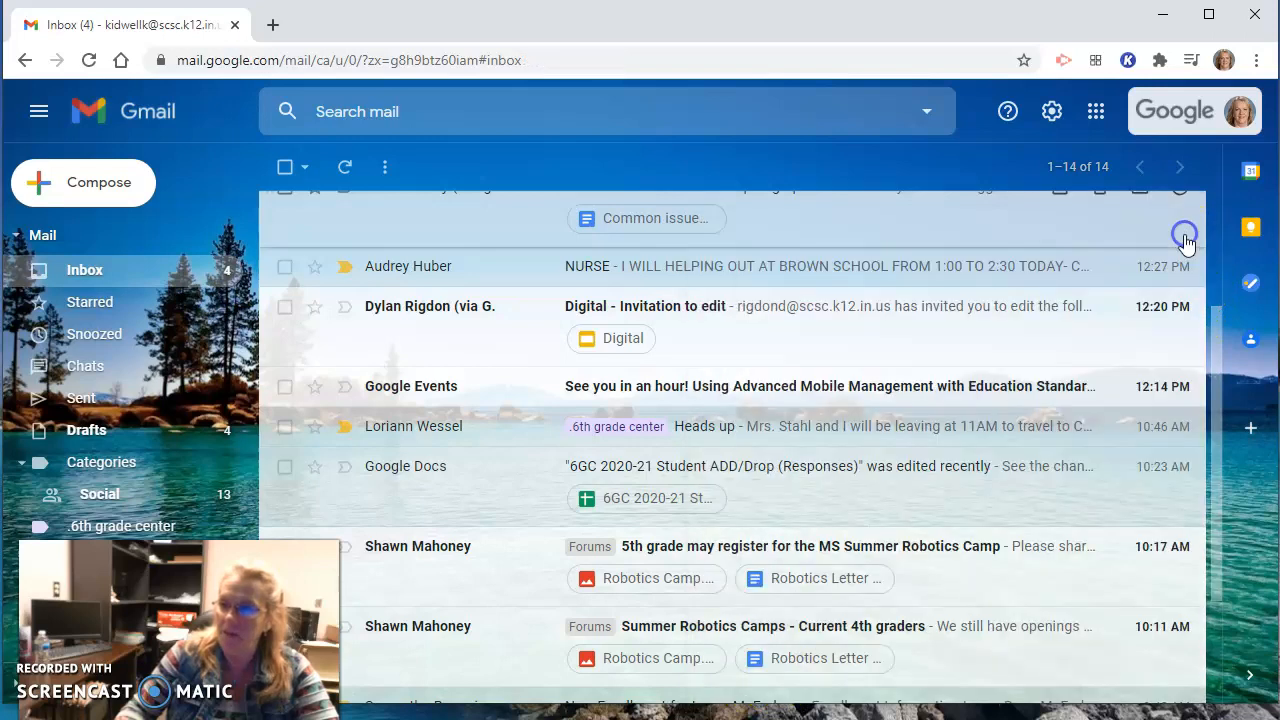
# Open the sent mail and look through the list of folders and labels
pyautogui.click(88, 399)
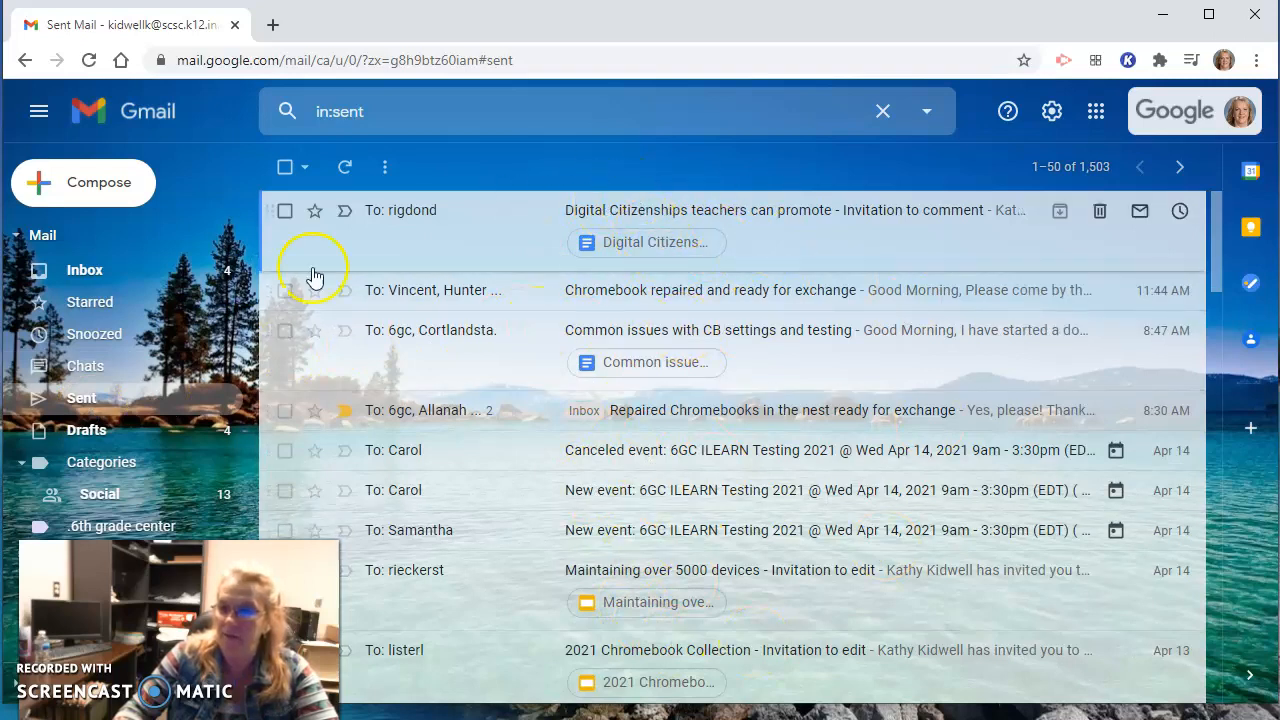
pyautogui.click(36, 400)
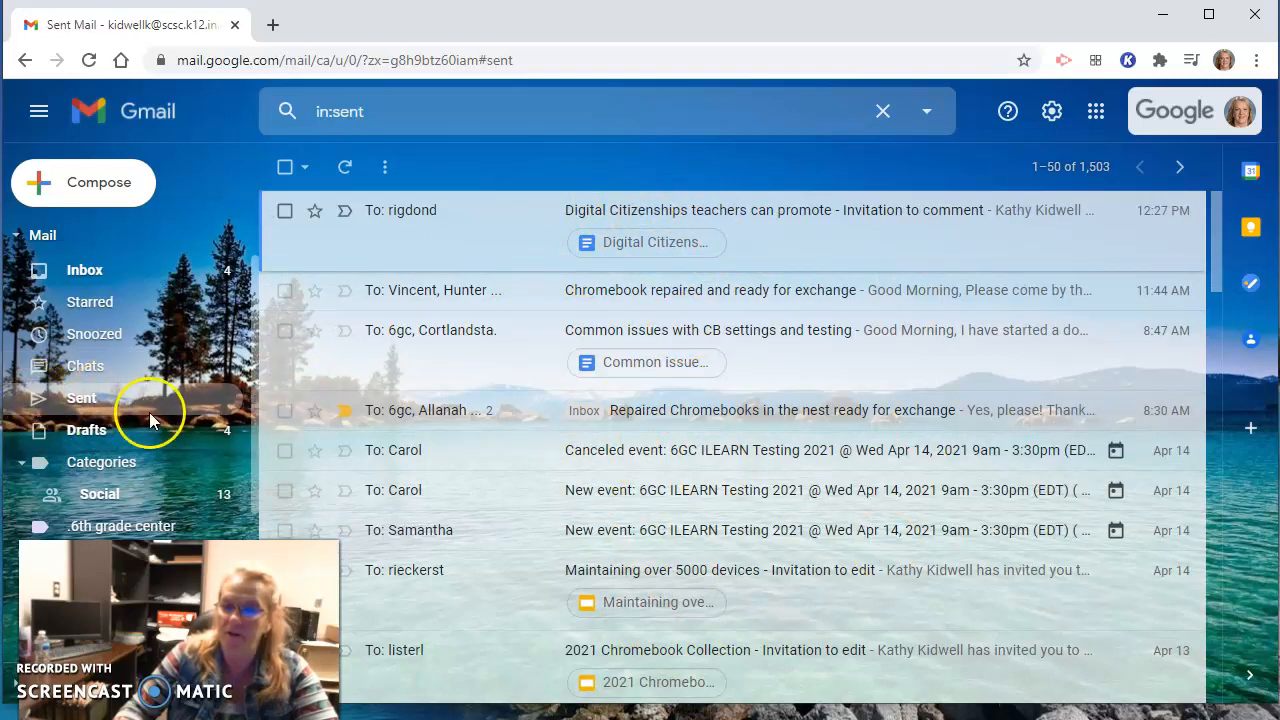
pyautogui.scroll(-3, 149, 412)
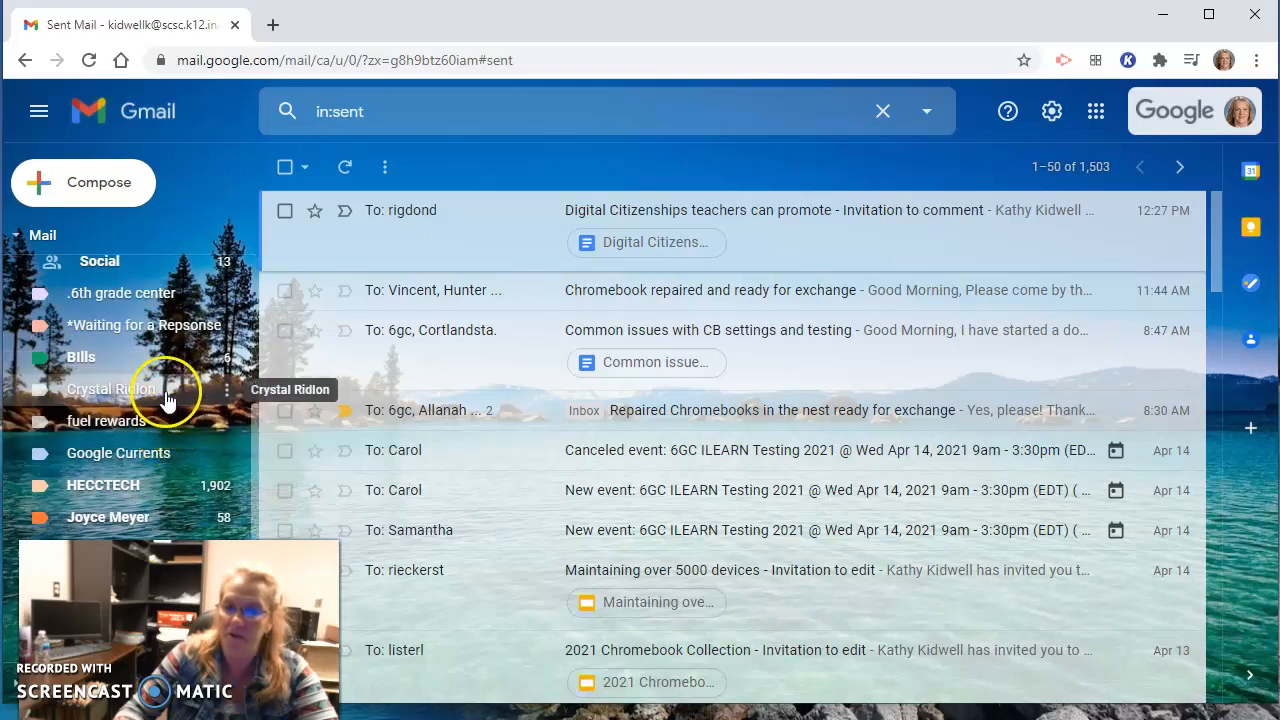
pyautogui.scroll(3, 143, 375)
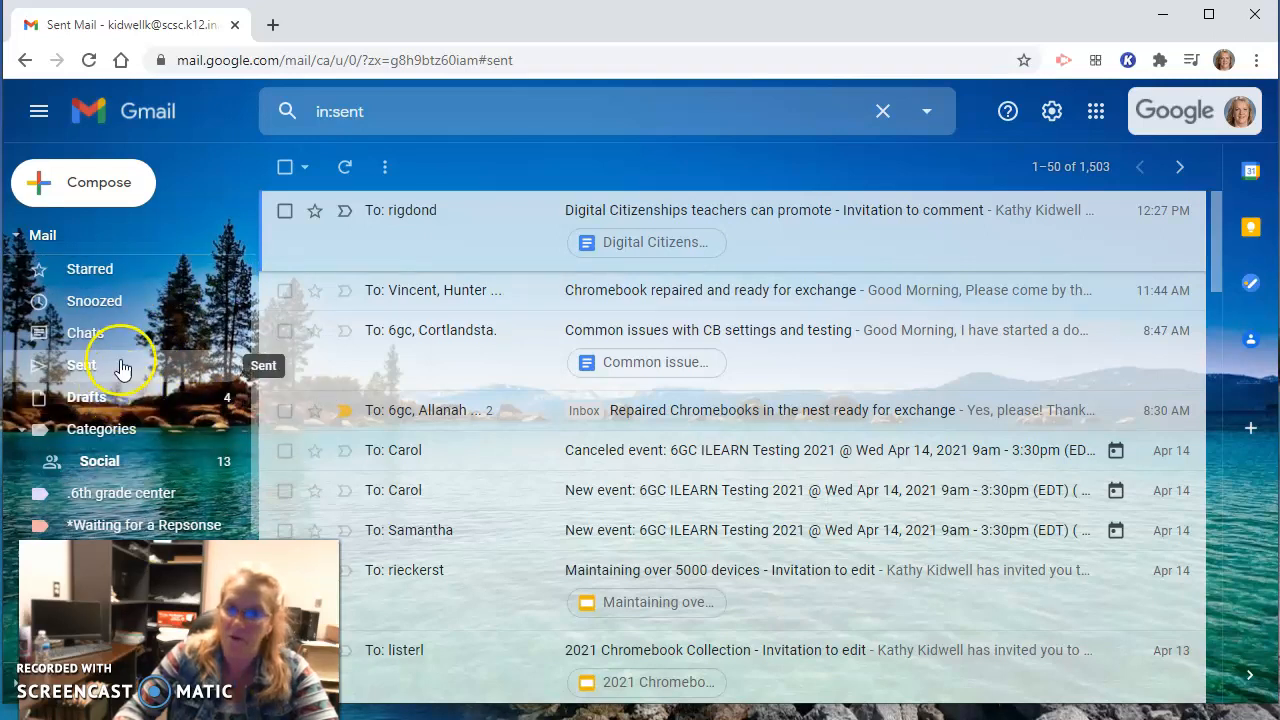
pyautogui.scroll(1, 117, 368)
pyautogui.scroll(-2, 185, 400)
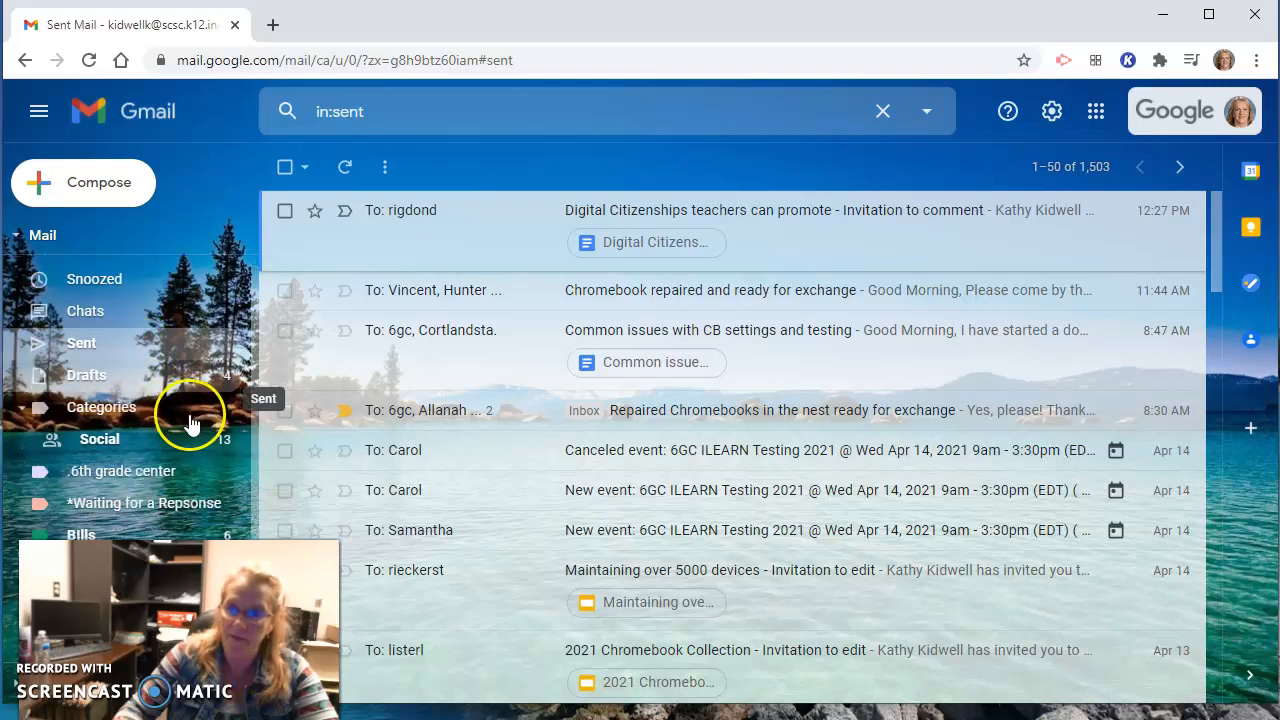
pyautogui.scroll(-3, 190, 424)
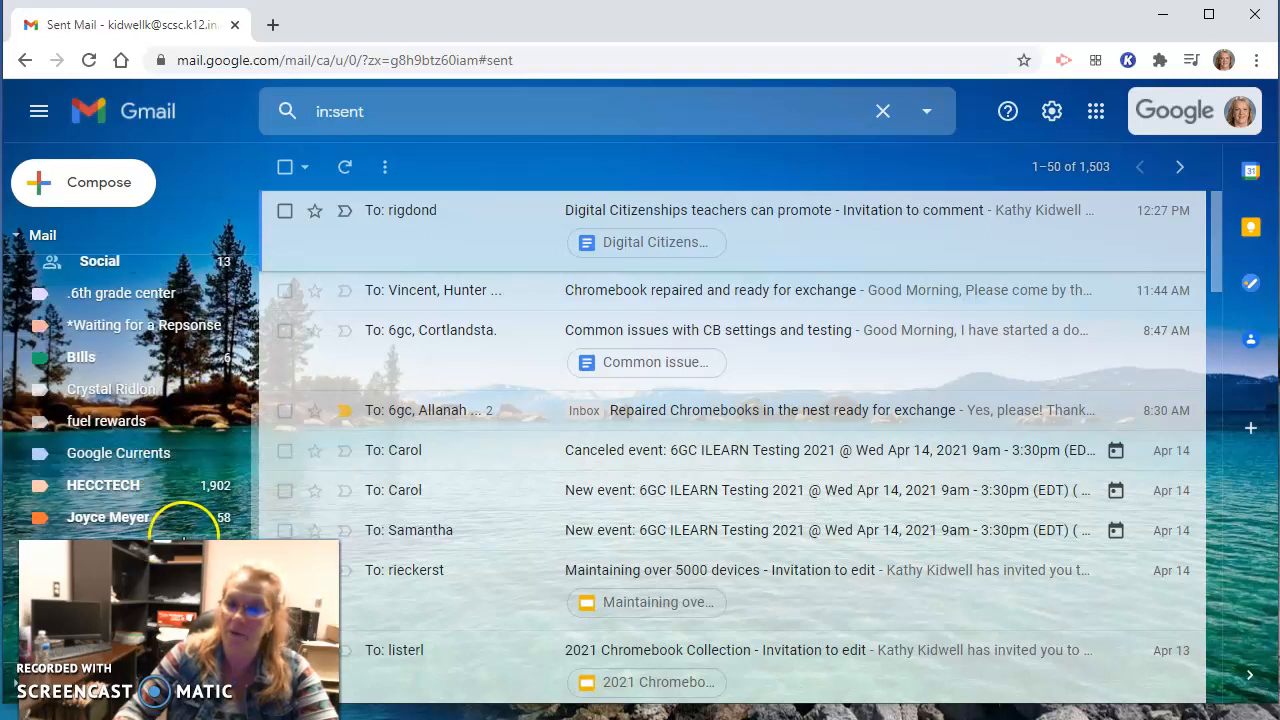
# Add the Twitter label to the second sent "New event: 6GC ILEARN Testing 2021" conversation and dismiss the notice
pyautogui.moveTo(300, 530); pyautogui.dragTo(90, 549)
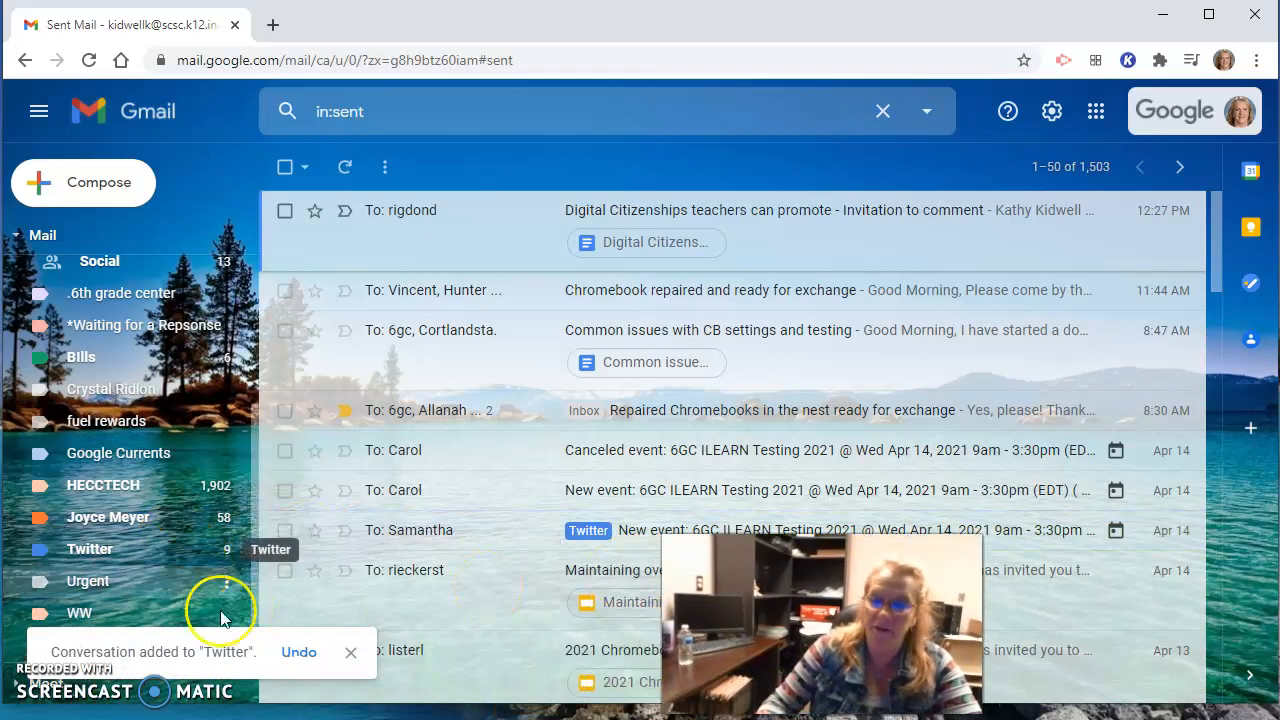
pyautogui.click(350, 652)
# View the All Mail folder from the expanded folder list and return to the inbox
pyautogui.click(35, 648)
pyautogui.scroll(-3, 143, 543)
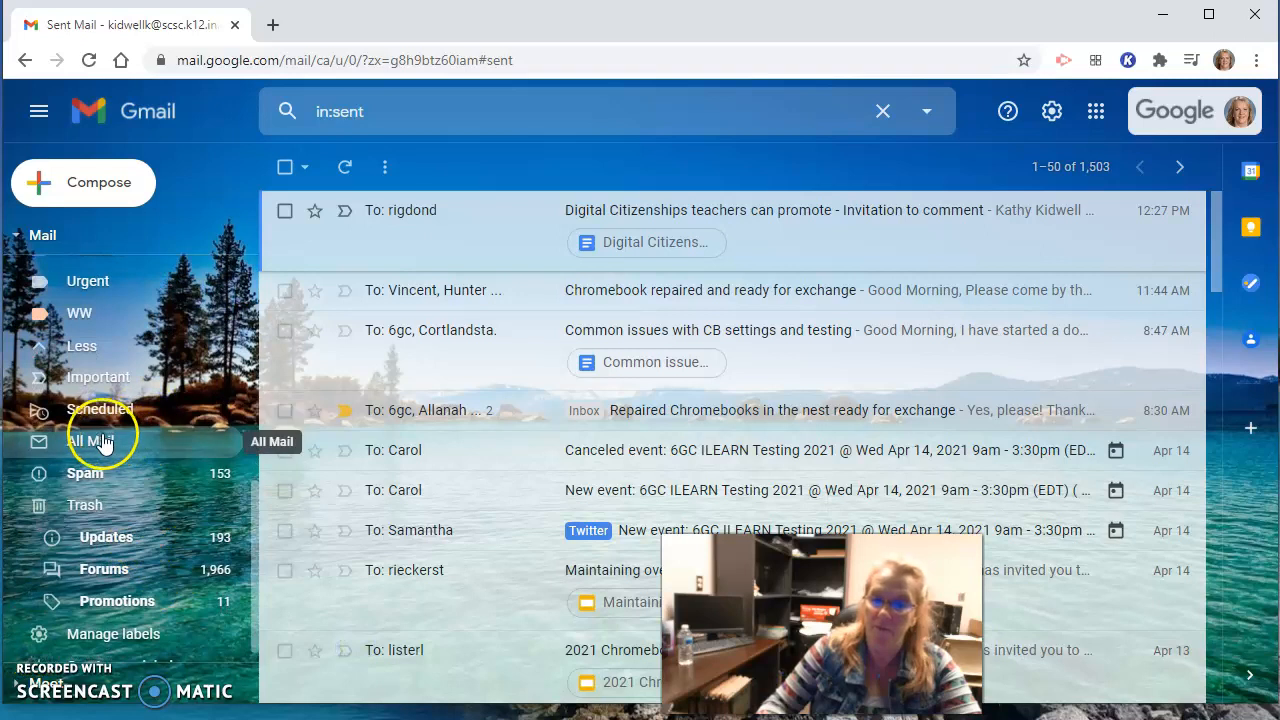
pyautogui.click(97, 441)
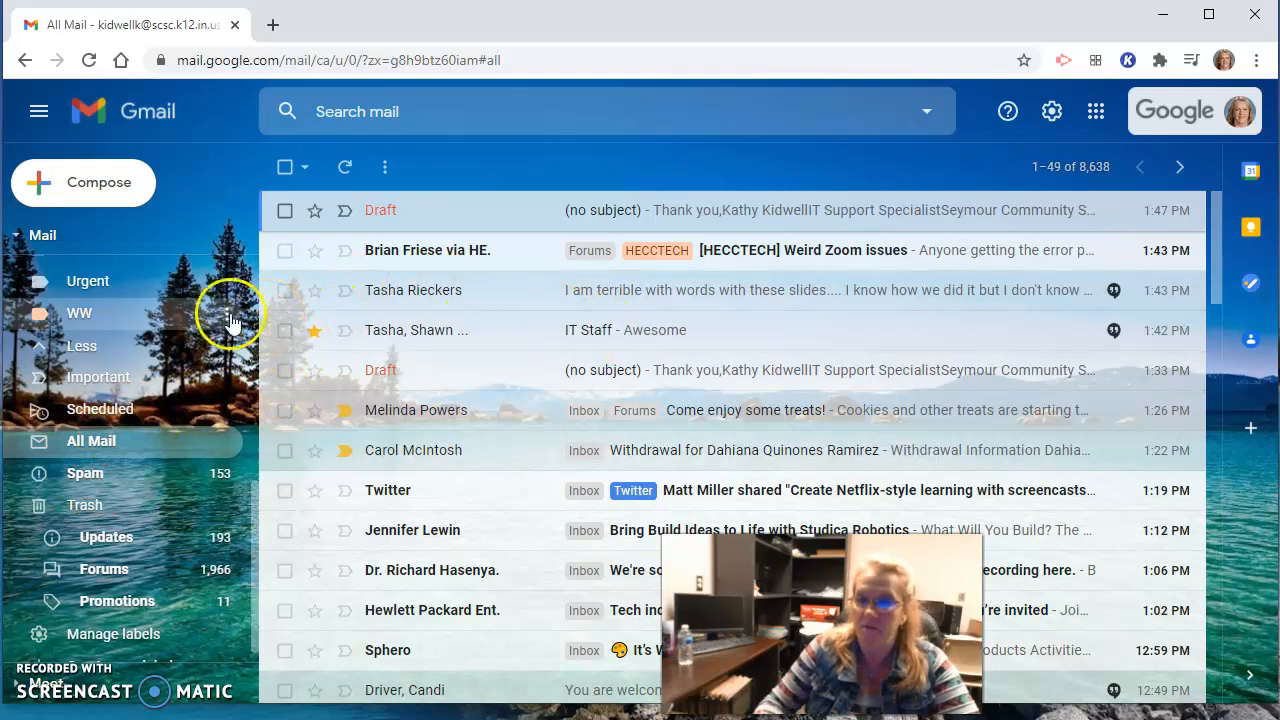
pyautogui.scroll(8, 225, 310)
pyautogui.click(67, 272)
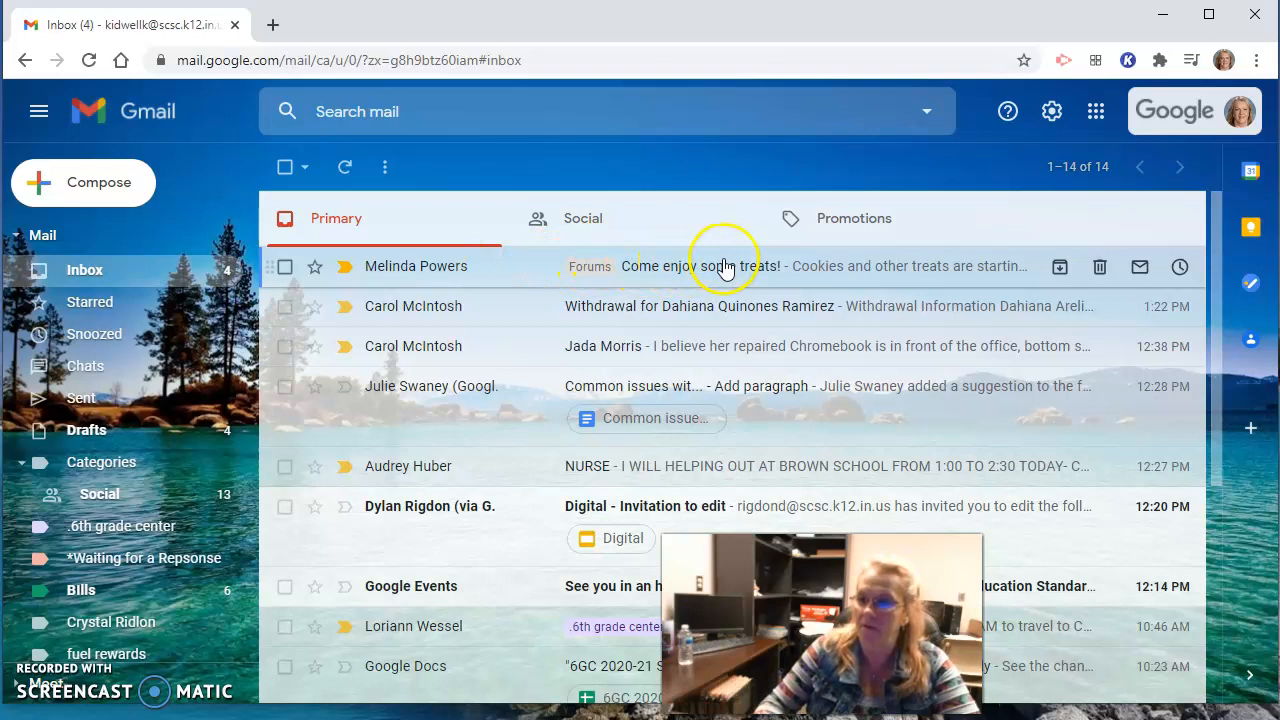
# Open the full general settings and choose to show the "Send & Archive" button in replies
pyautogui.click(1052, 115)
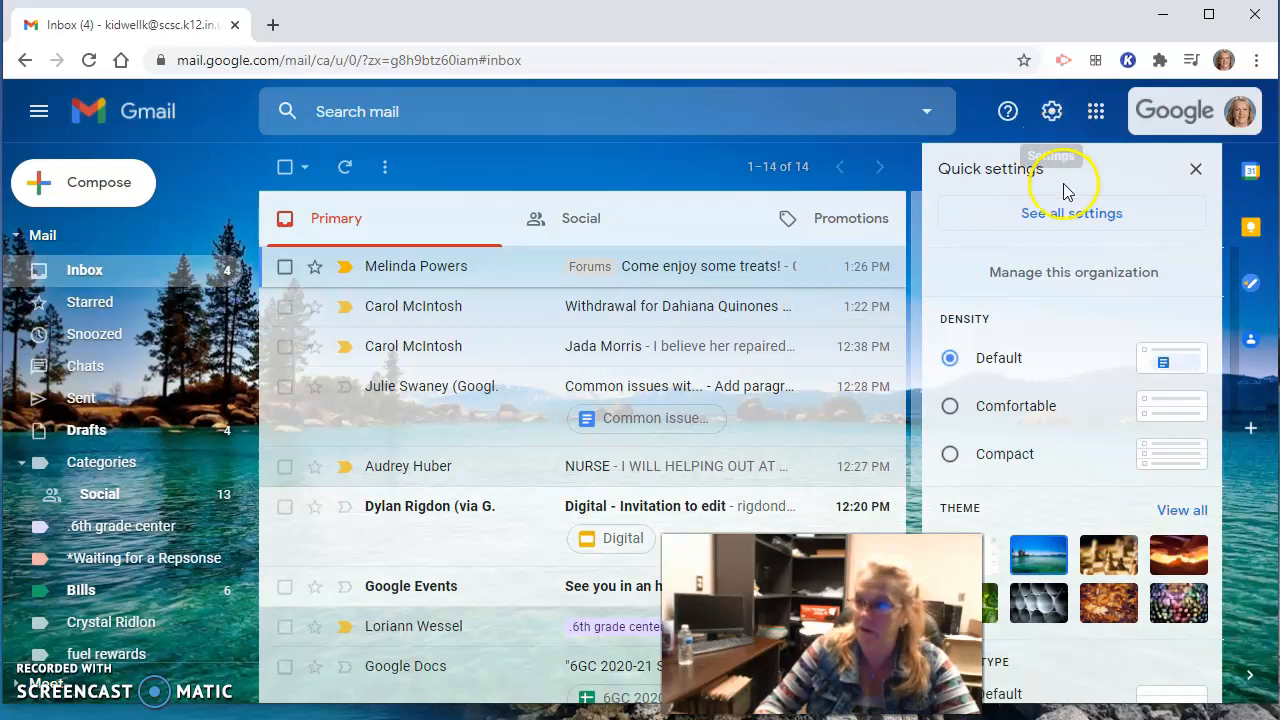
pyautogui.click(1056, 214)
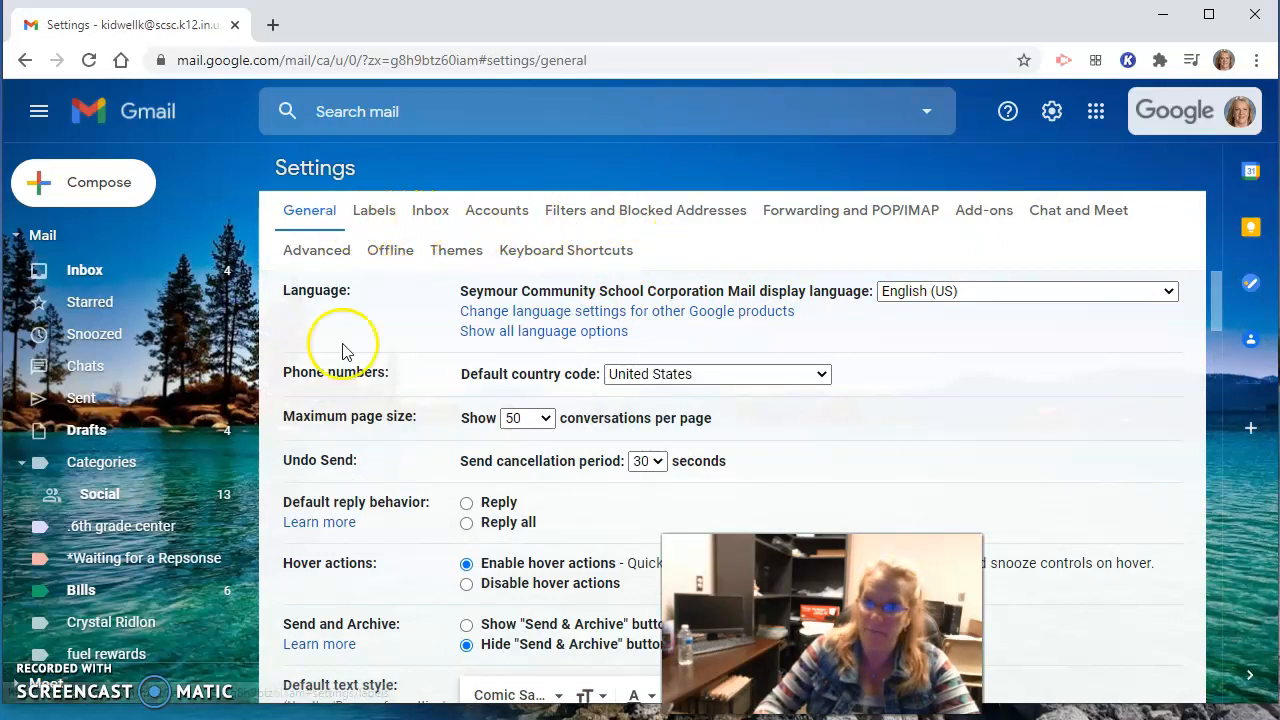
pyautogui.scroll(-2, 435, 348)
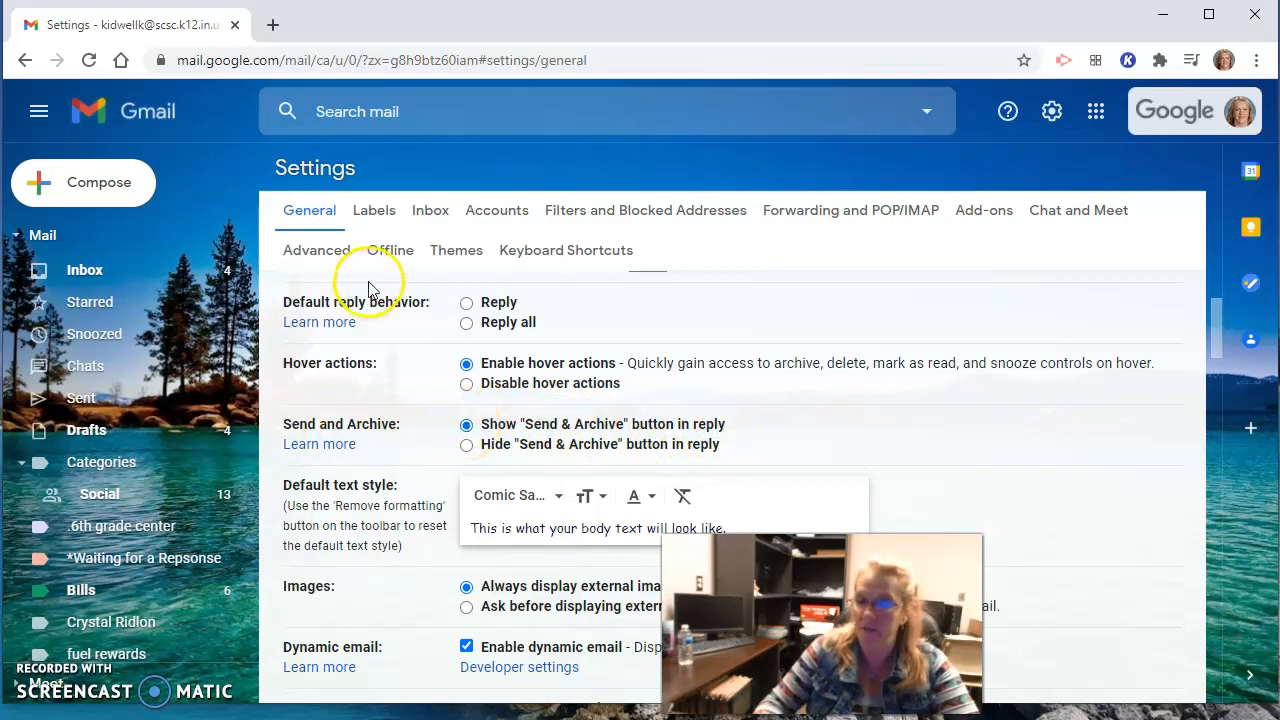
# Try to leave for the inbox, decline to discard the pending changes, and save the general settings
pyautogui.click(94, 271)
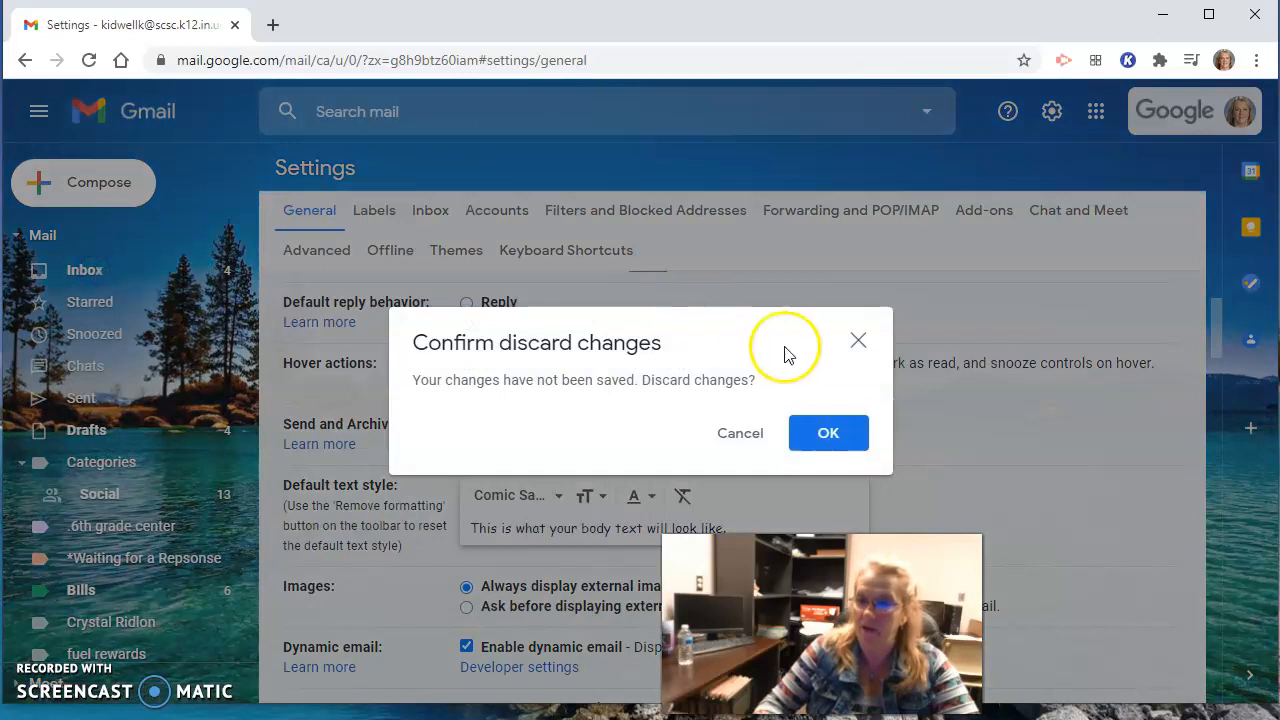
pyautogui.click(858, 341)
pyautogui.scroll(-5, 600, 425)
pyautogui.scroll(-12, 576, 425)
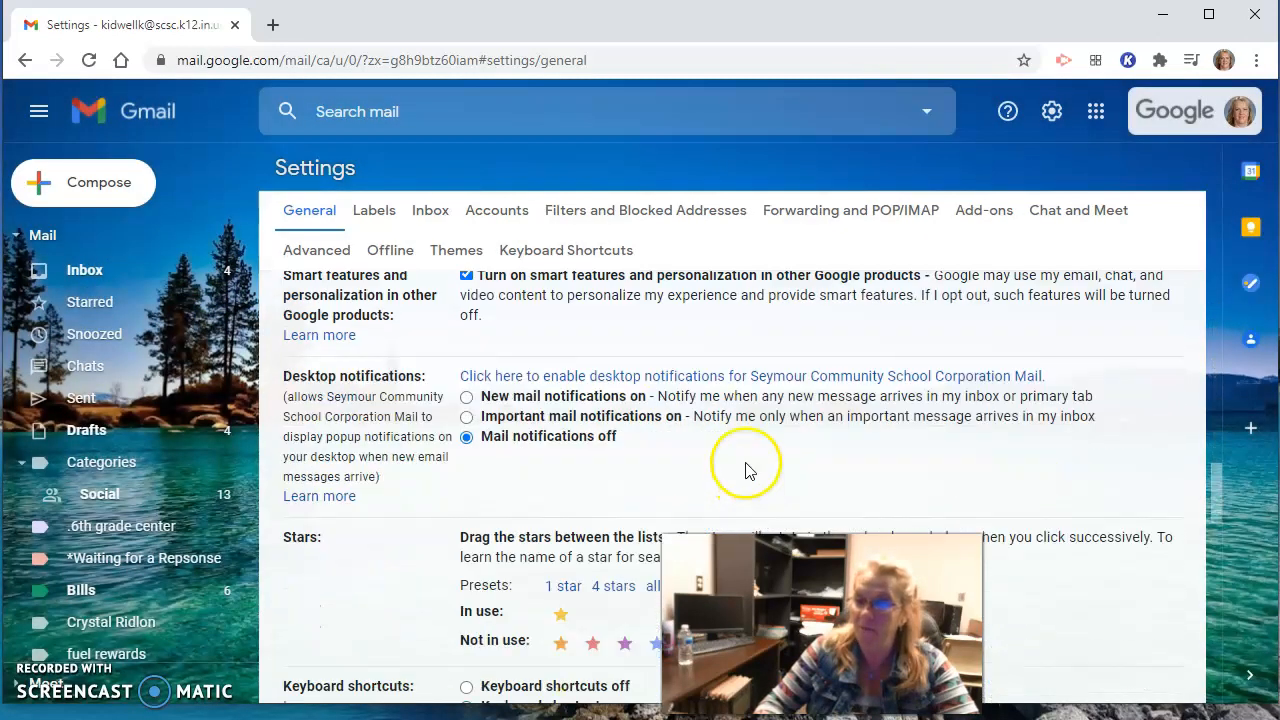
pyautogui.scroll(-3, 665, 452)
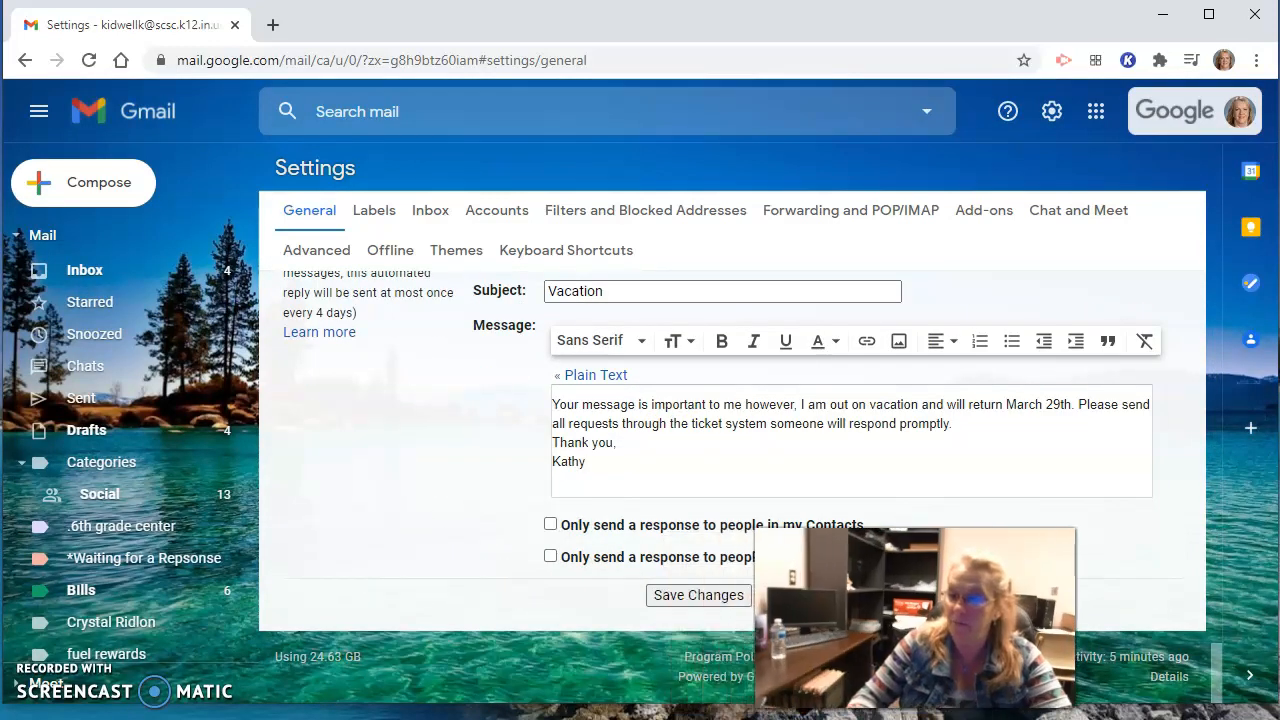
pyautogui.click(700, 596)
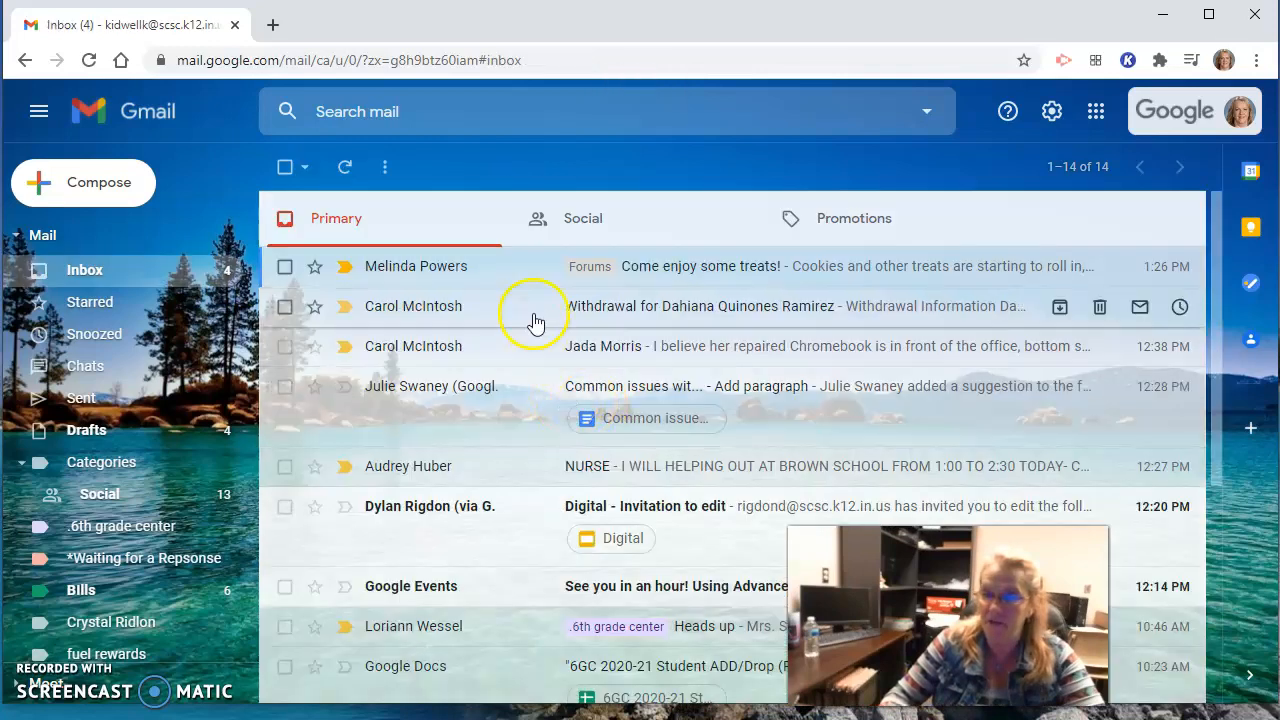
# Check new message windows for the Send & Archive button, before and after reloading the mailbox, and close them
pyautogui.click(88, 190)
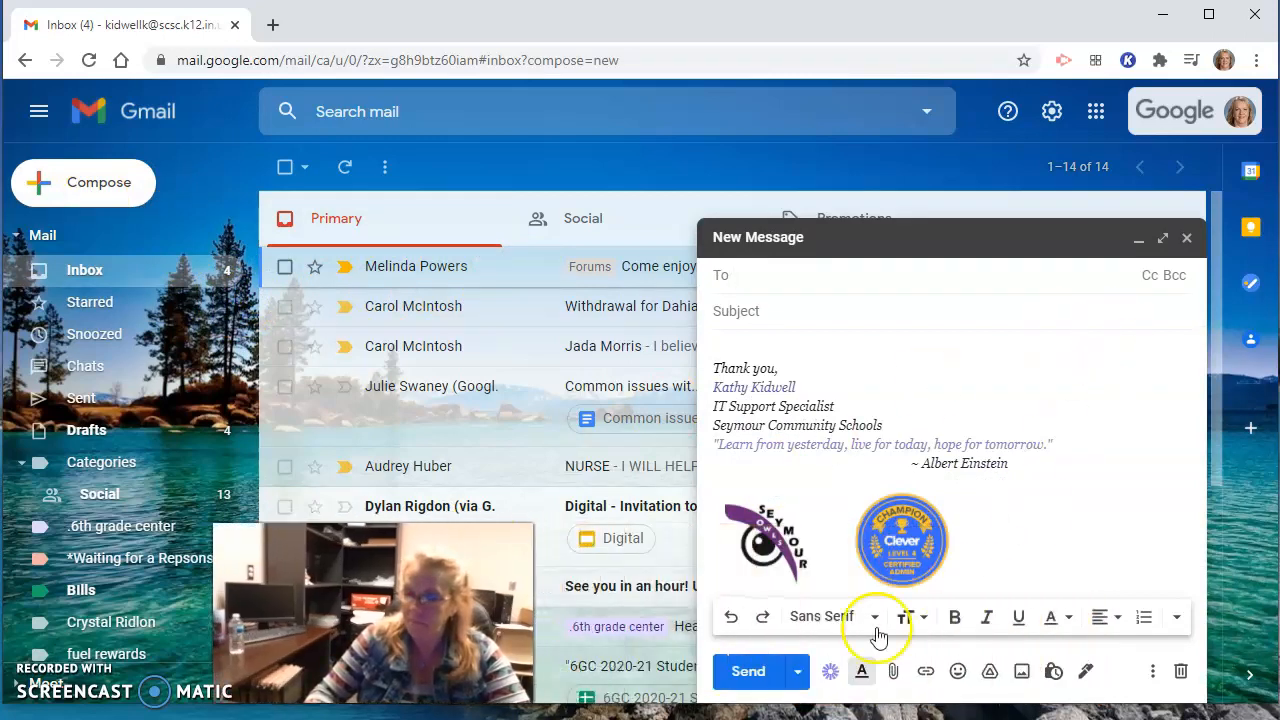
pyautogui.click(1187, 238)
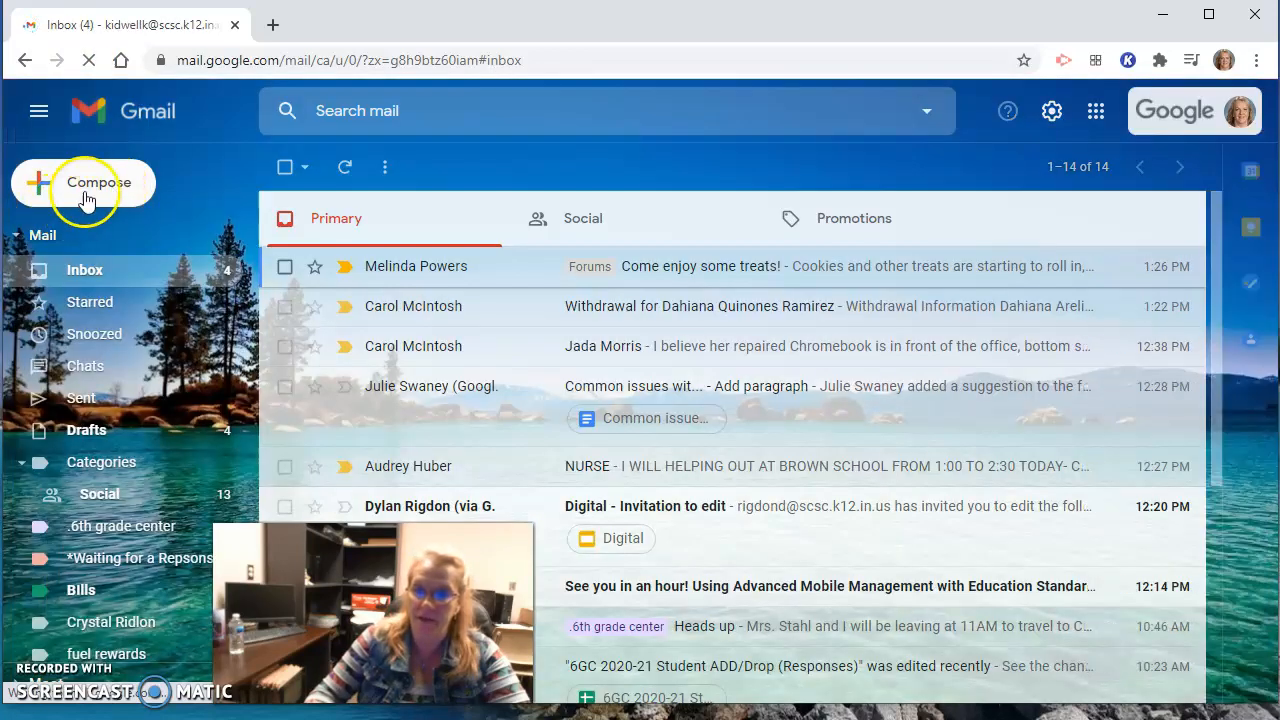
pyautogui.click(97, 196)
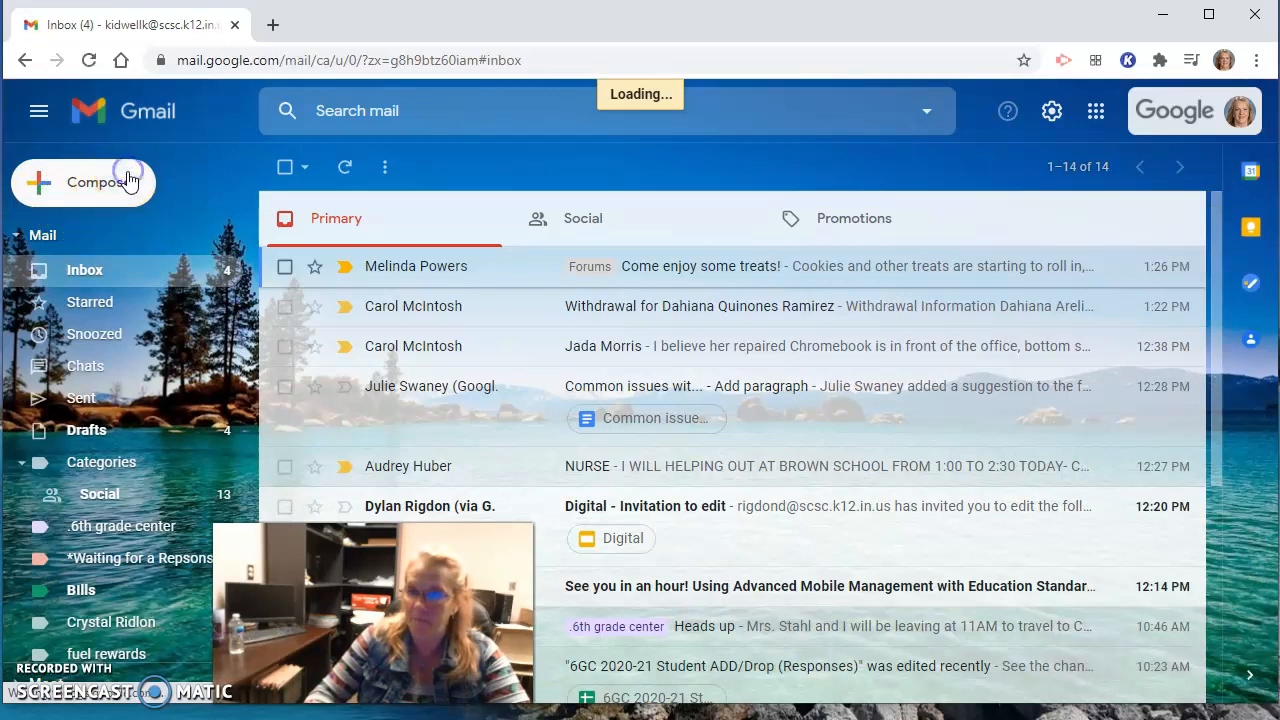
pyautogui.click(128, 180)
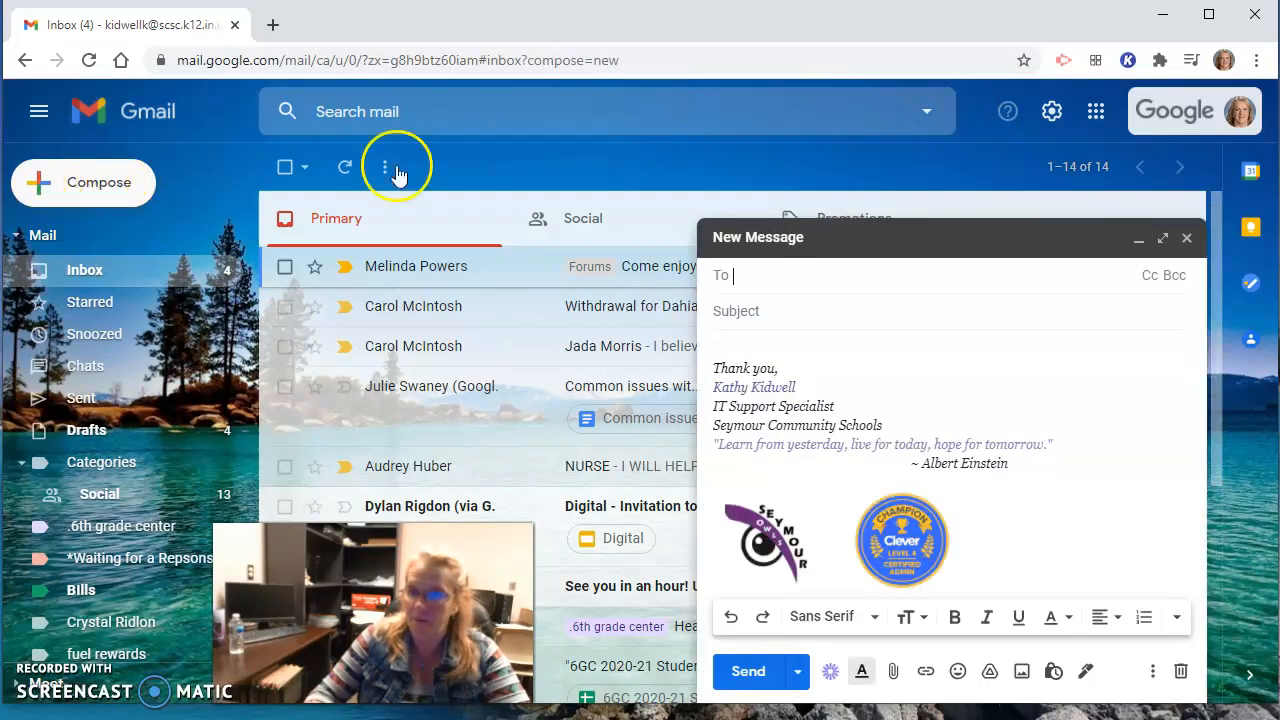
pyautogui.click(1187, 238)
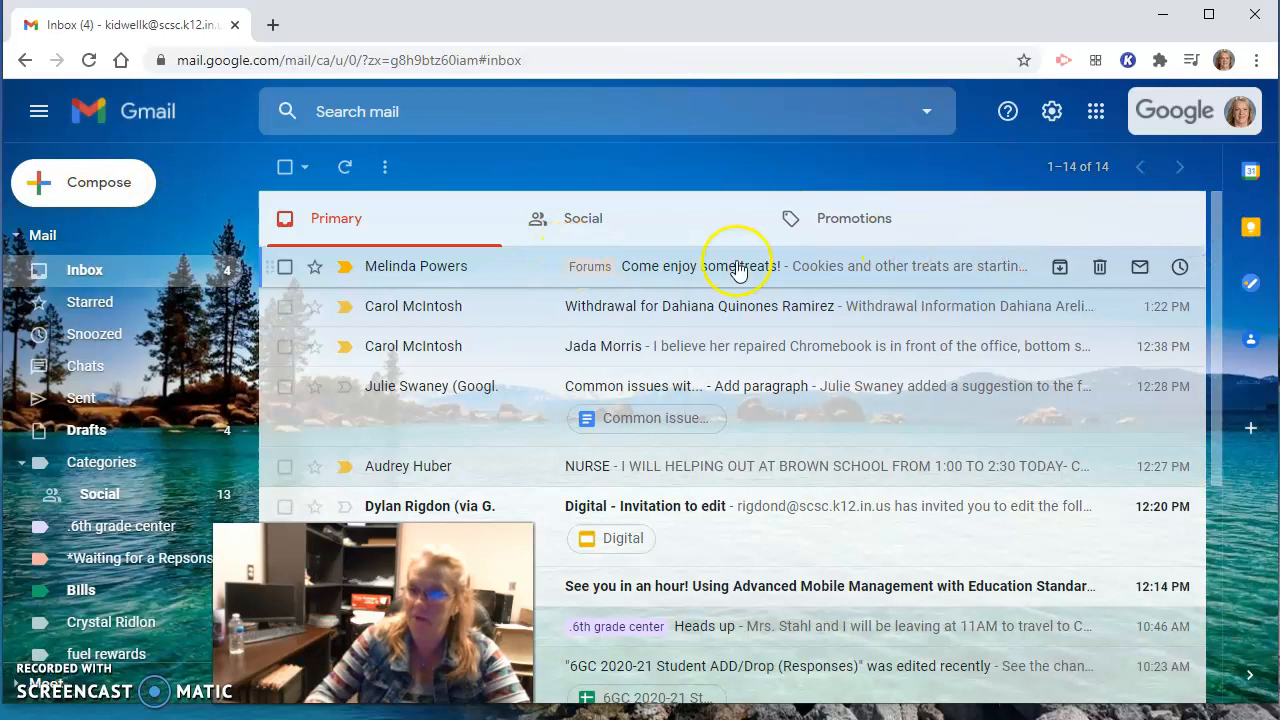
# Start a reply to the "Come enjoy some treats!" message, examine its Send & Archive and Schedule send options, and return to the inbox
pyautogui.click(694, 268)
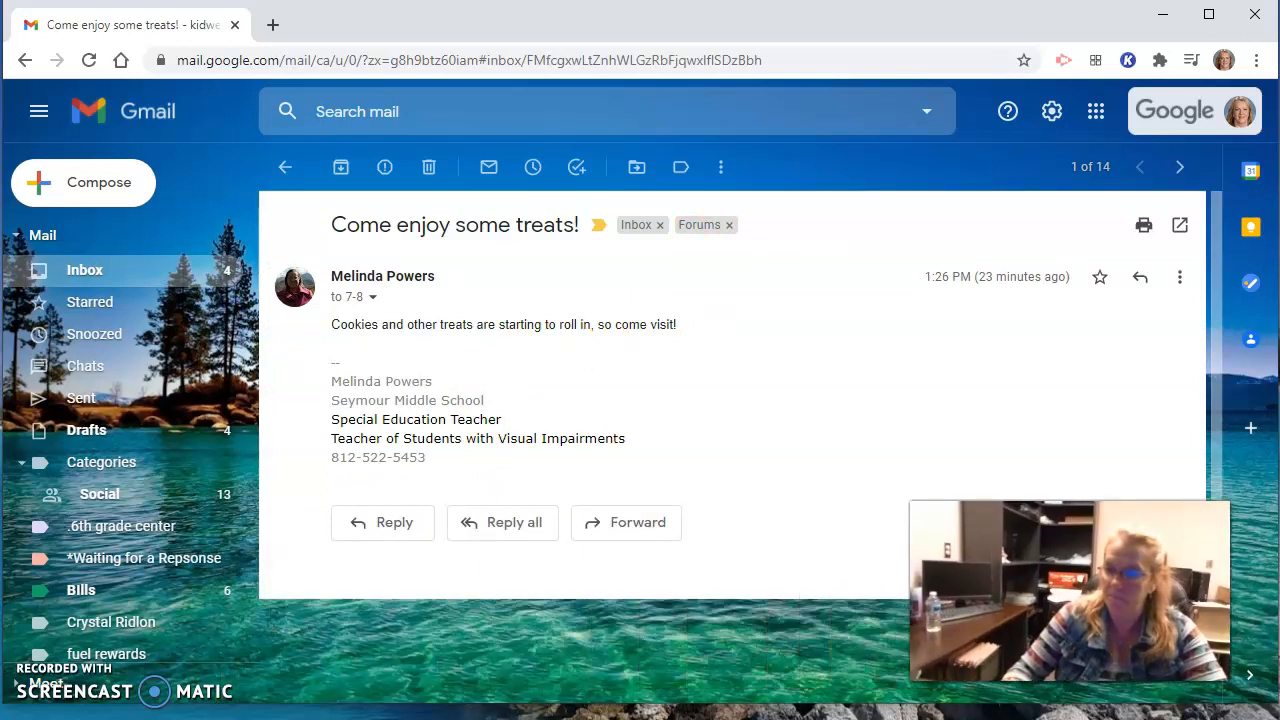
pyautogui.click(372, 525)
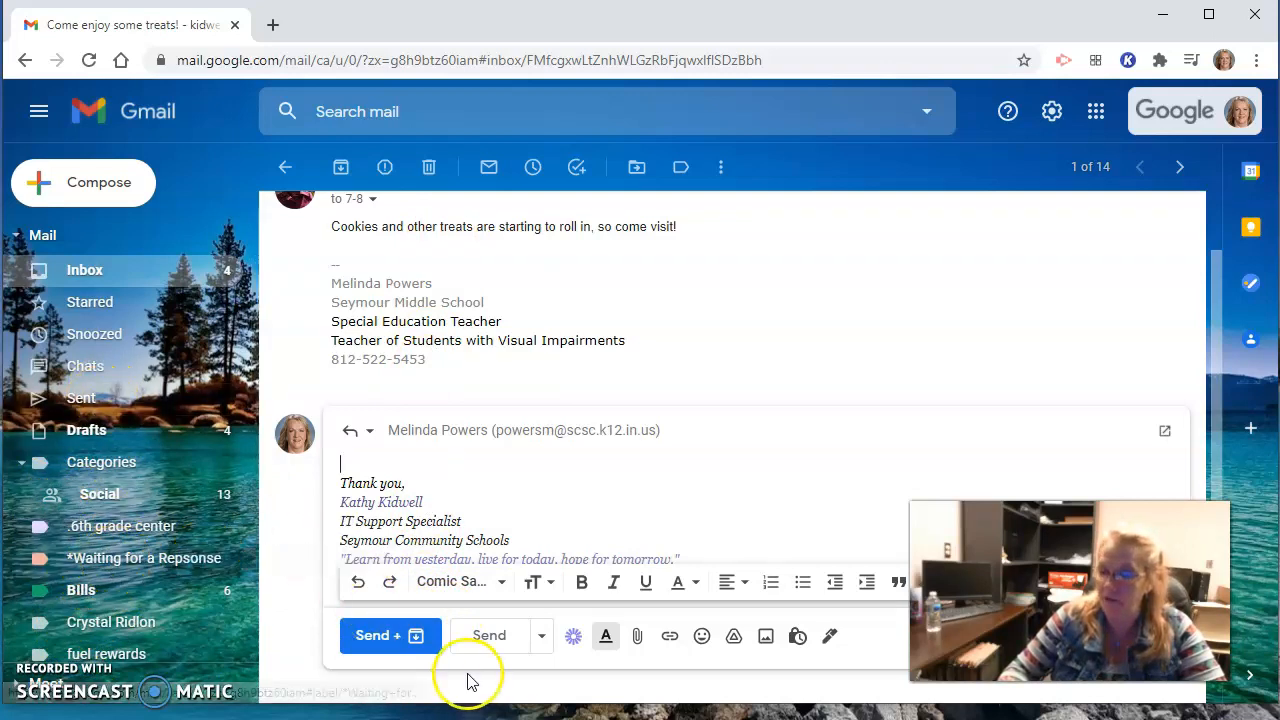
pyautogui.click(541, 640)
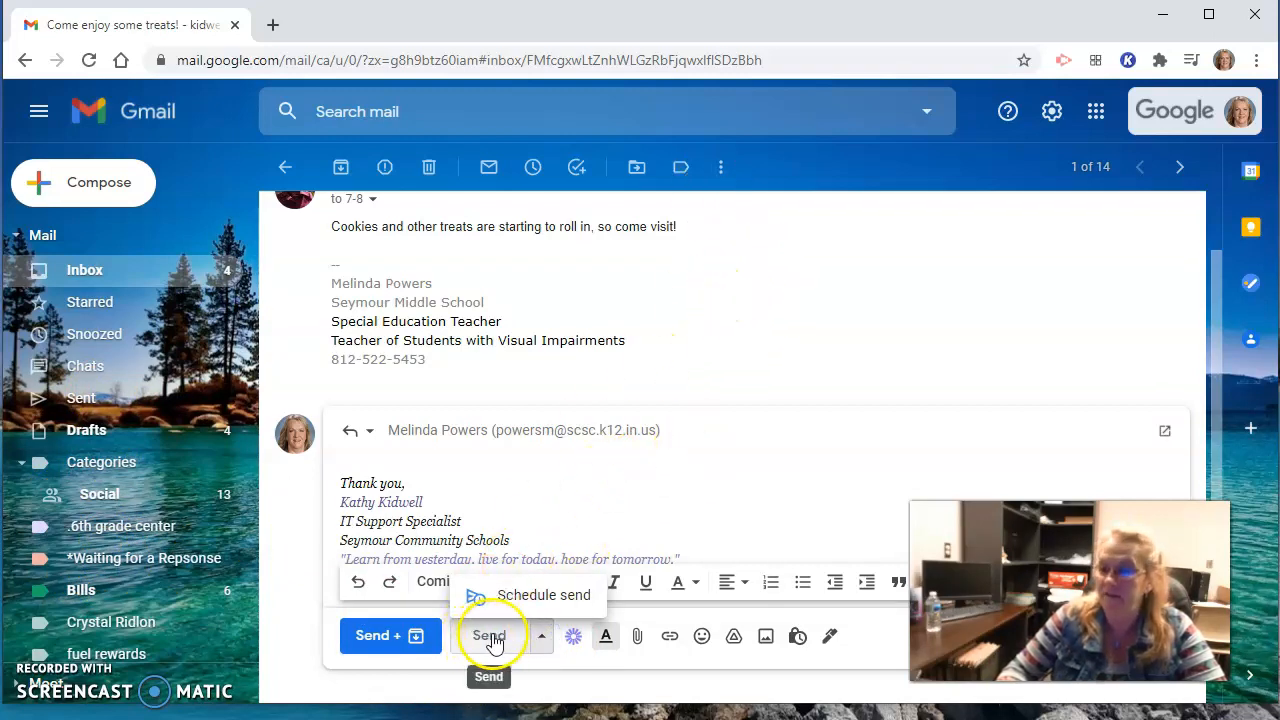
pyautogui.click(840, 420)
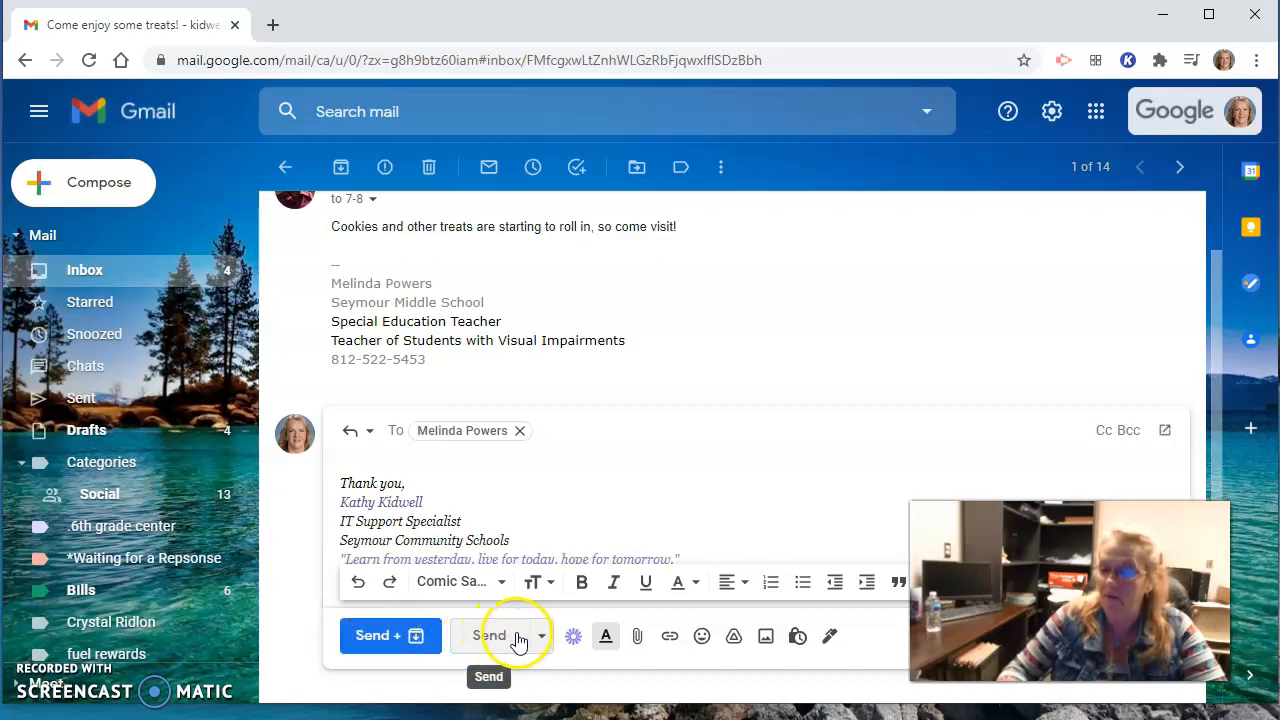
pyautogui.click(86, 272)
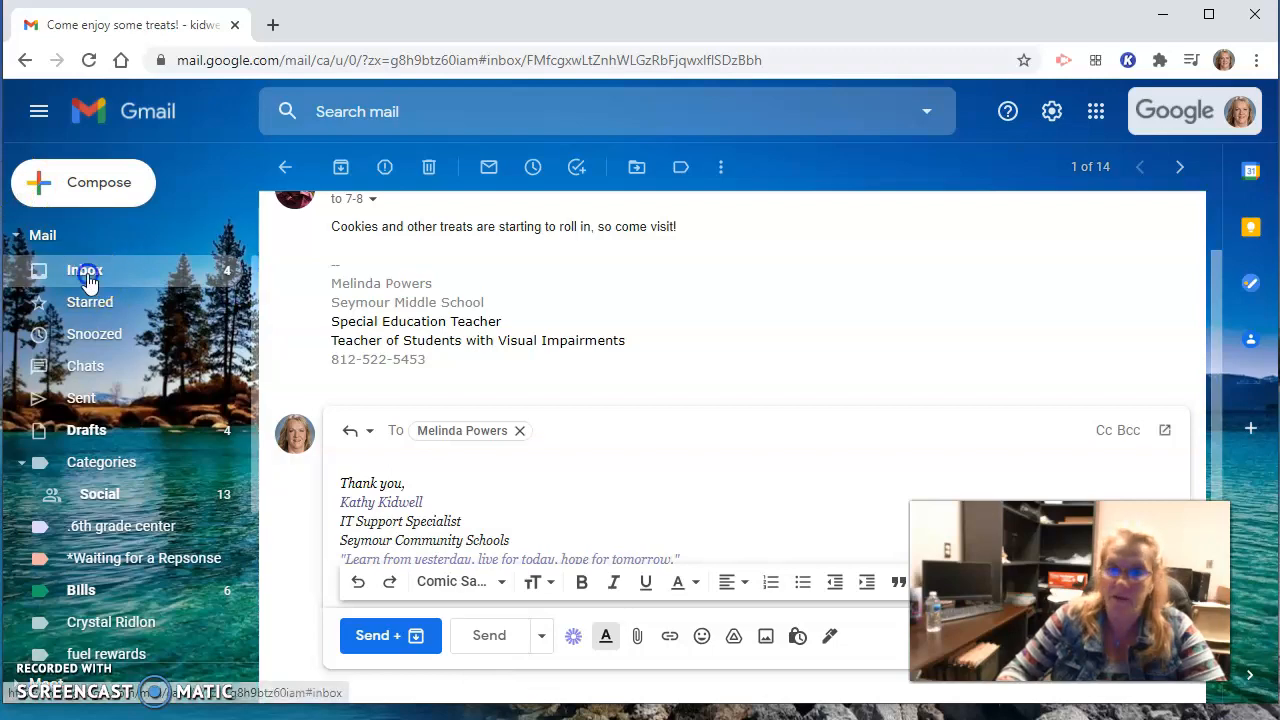